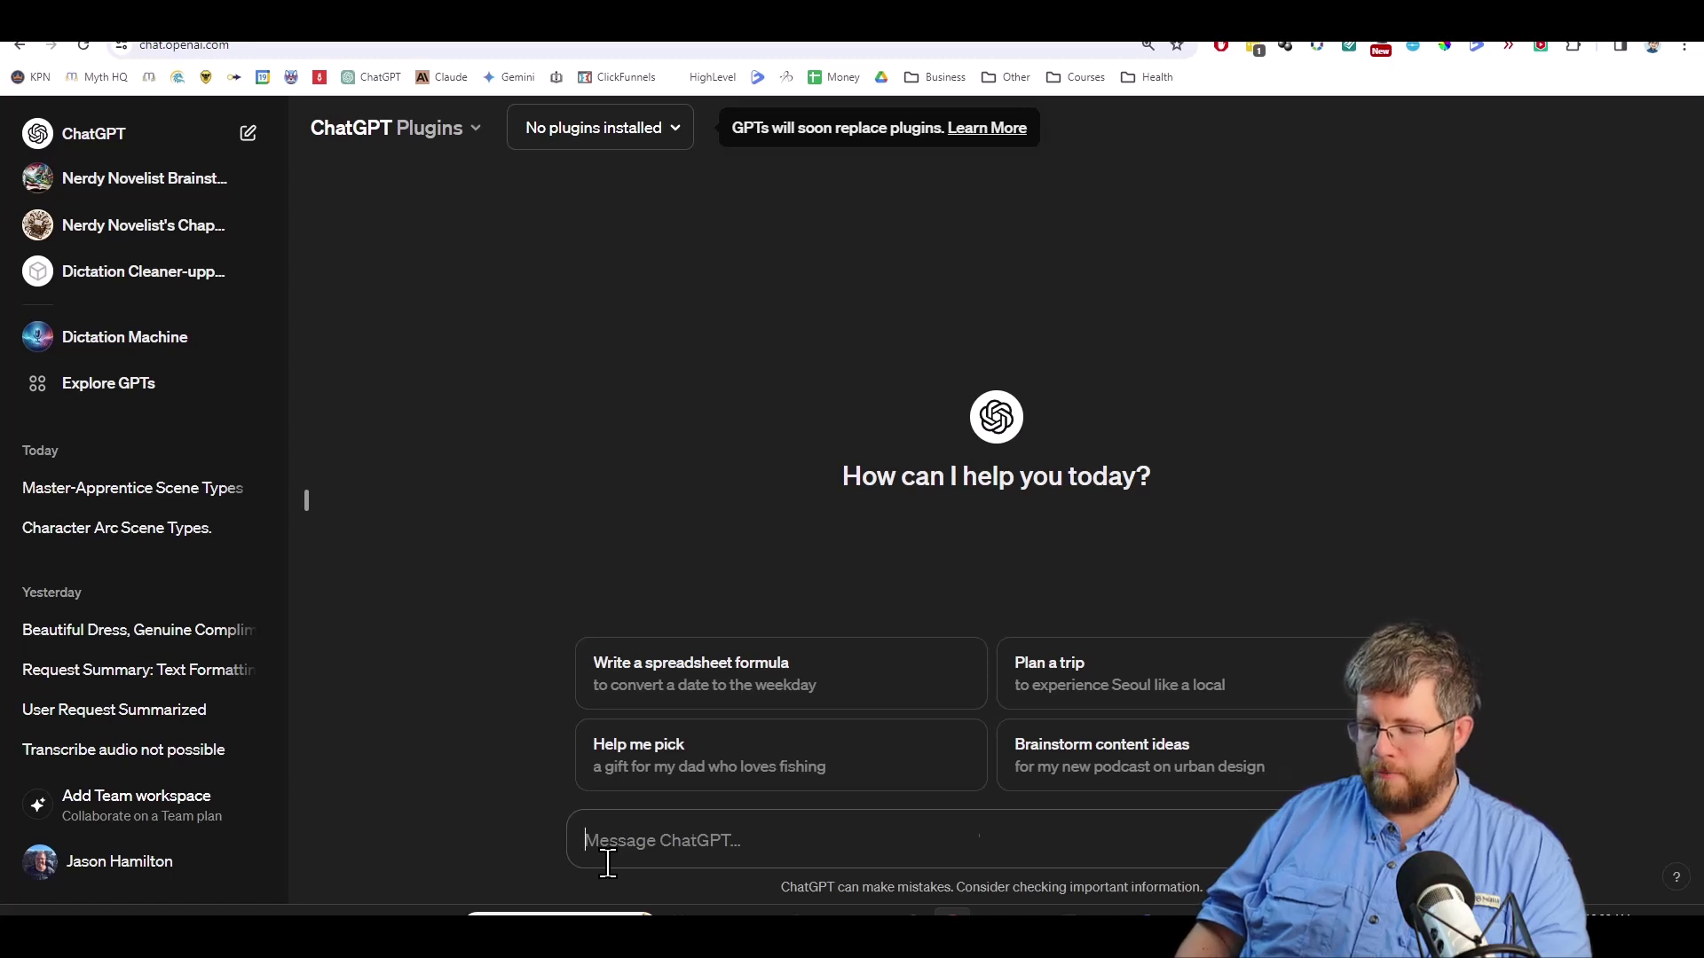
Ask ChatGPT for a complete list of scene types for a heist storyline.
{"action": "type", "text": "Give me a complete list of scene types for a heist storyline."}
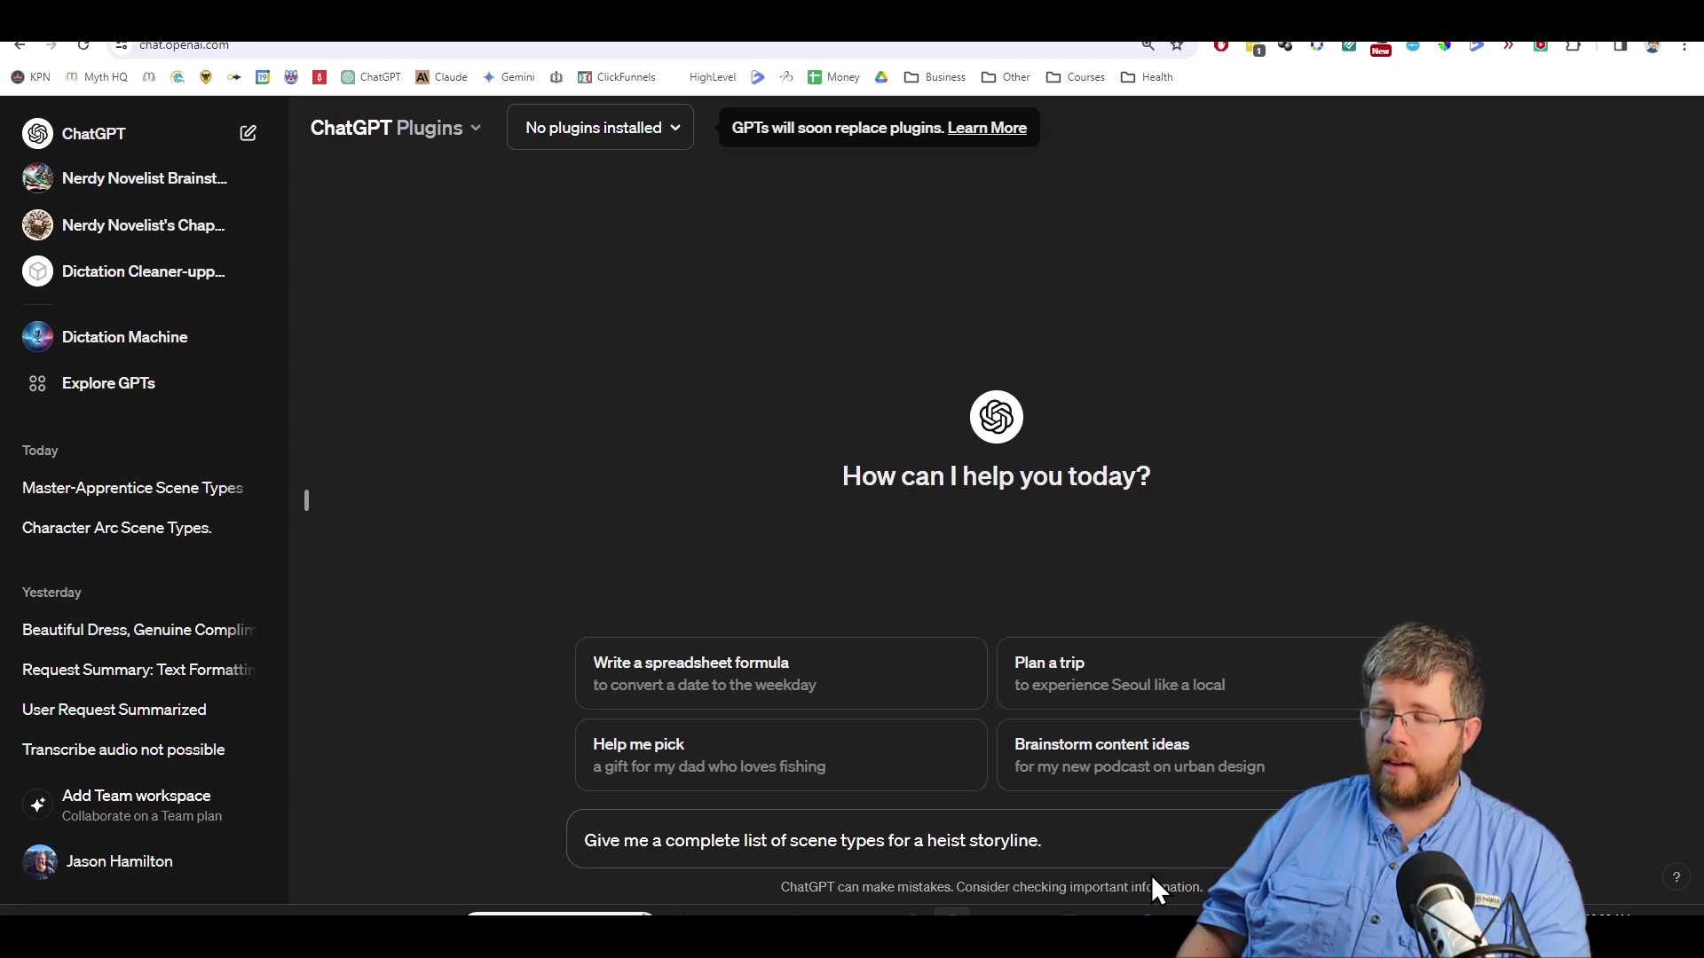
{"action": "key", "text": "Return"}
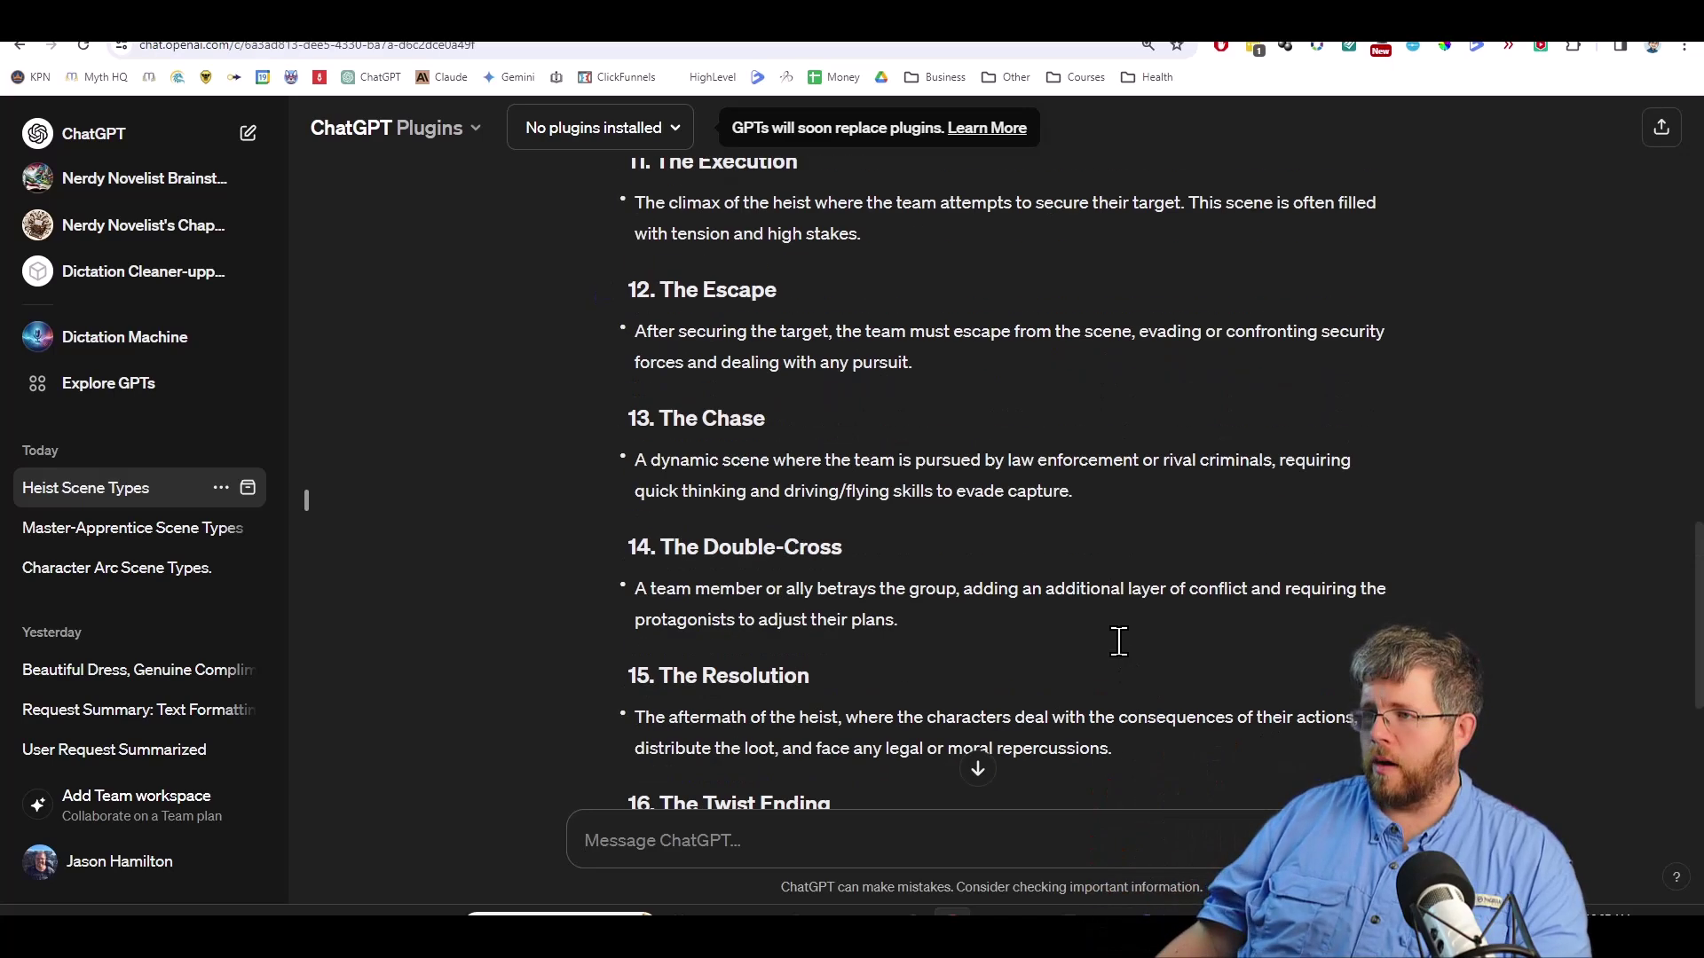
Copy the numbered heist scene types from The Catalyst through The Setup for a Sequel, without the introductory and closing paragraphs.
{"action": "scroll", "coordinate": [1115, 639], "scroll_direction": "up", "scroll_amount": 5}
{"action": "scroll", "coordinate": [1127, 644], "scroll_direction": "down", "scroll_amount": 10}
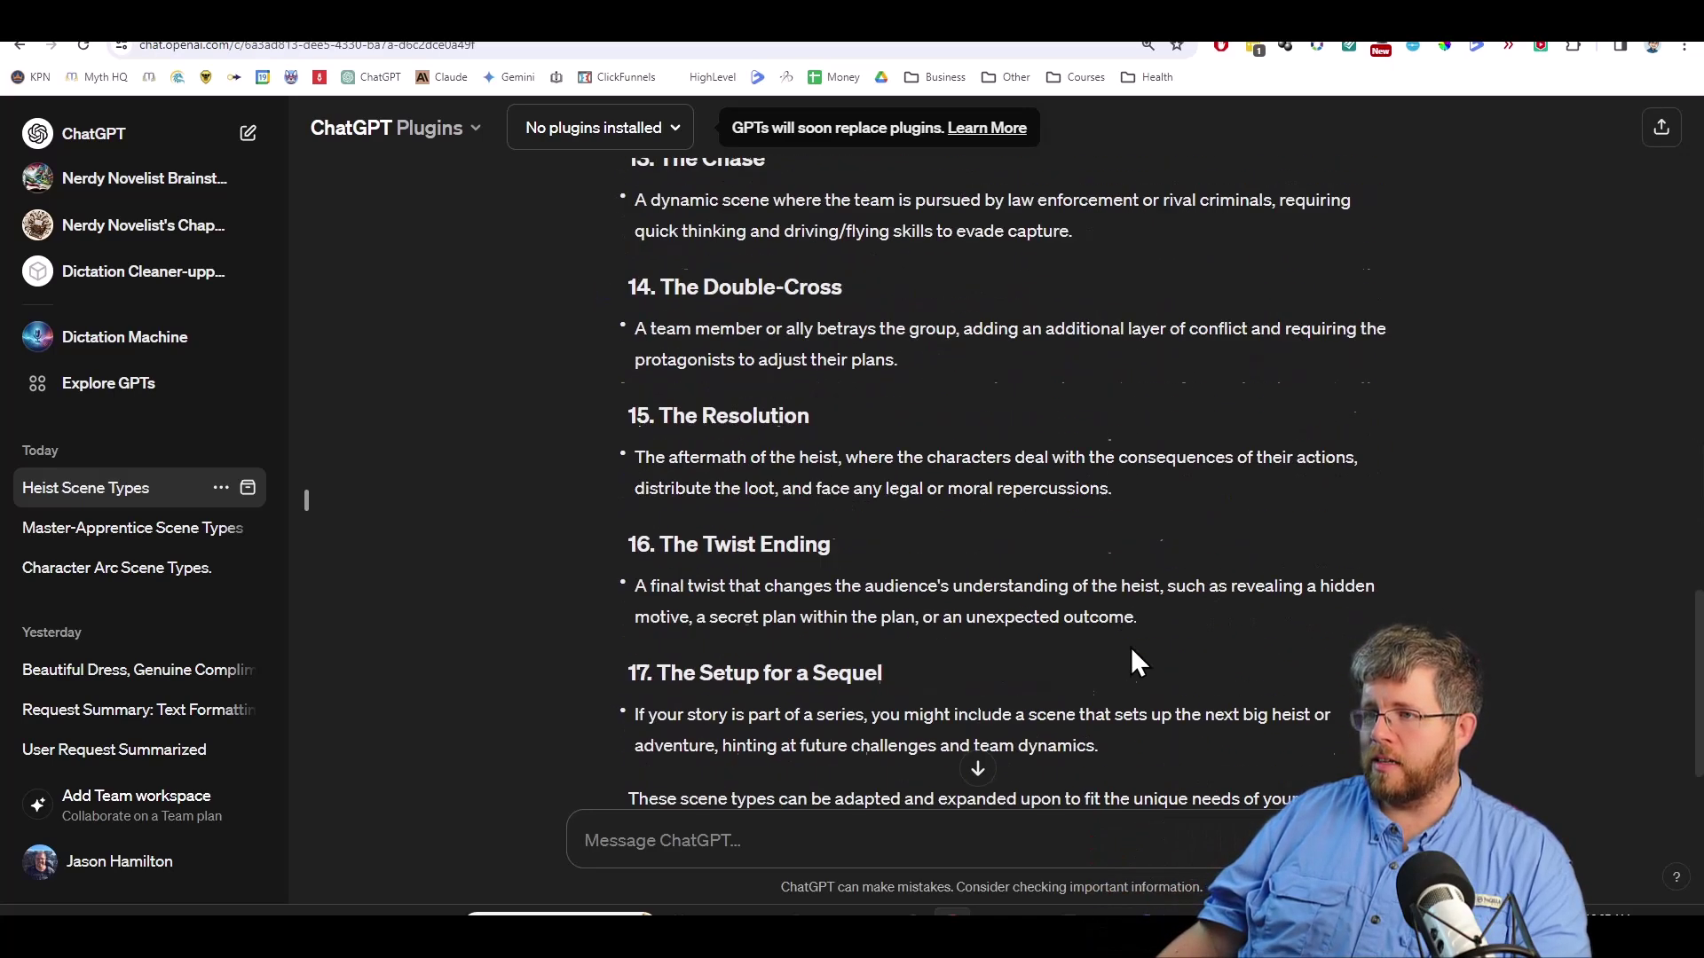
{"action": "left_click_drag", "start_coordinate": [1168, 632], "coordinate": [621, 483]}
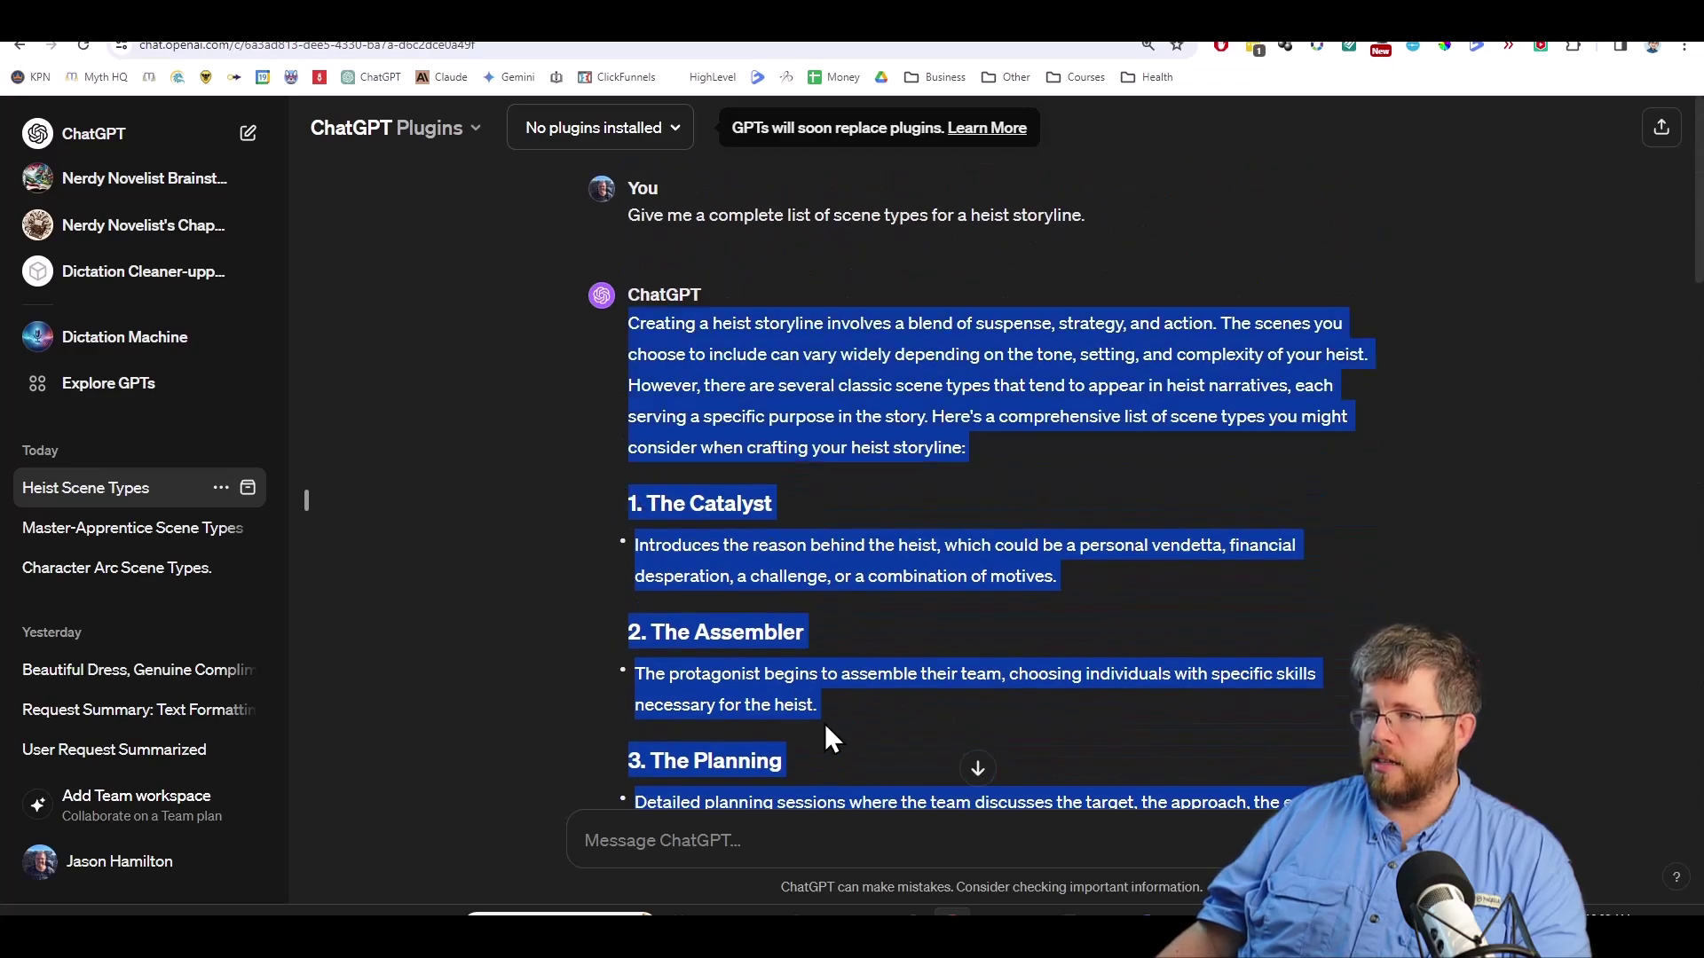
{"action": "key", "text": "shift+Down"}
{"action": "key", "text": "shift+Down"}
{"action": "key", "text": "shift+Down"}
{"action": "key", "text": "shift+Down"}
{"action": "key", "text": "shift+Down"}
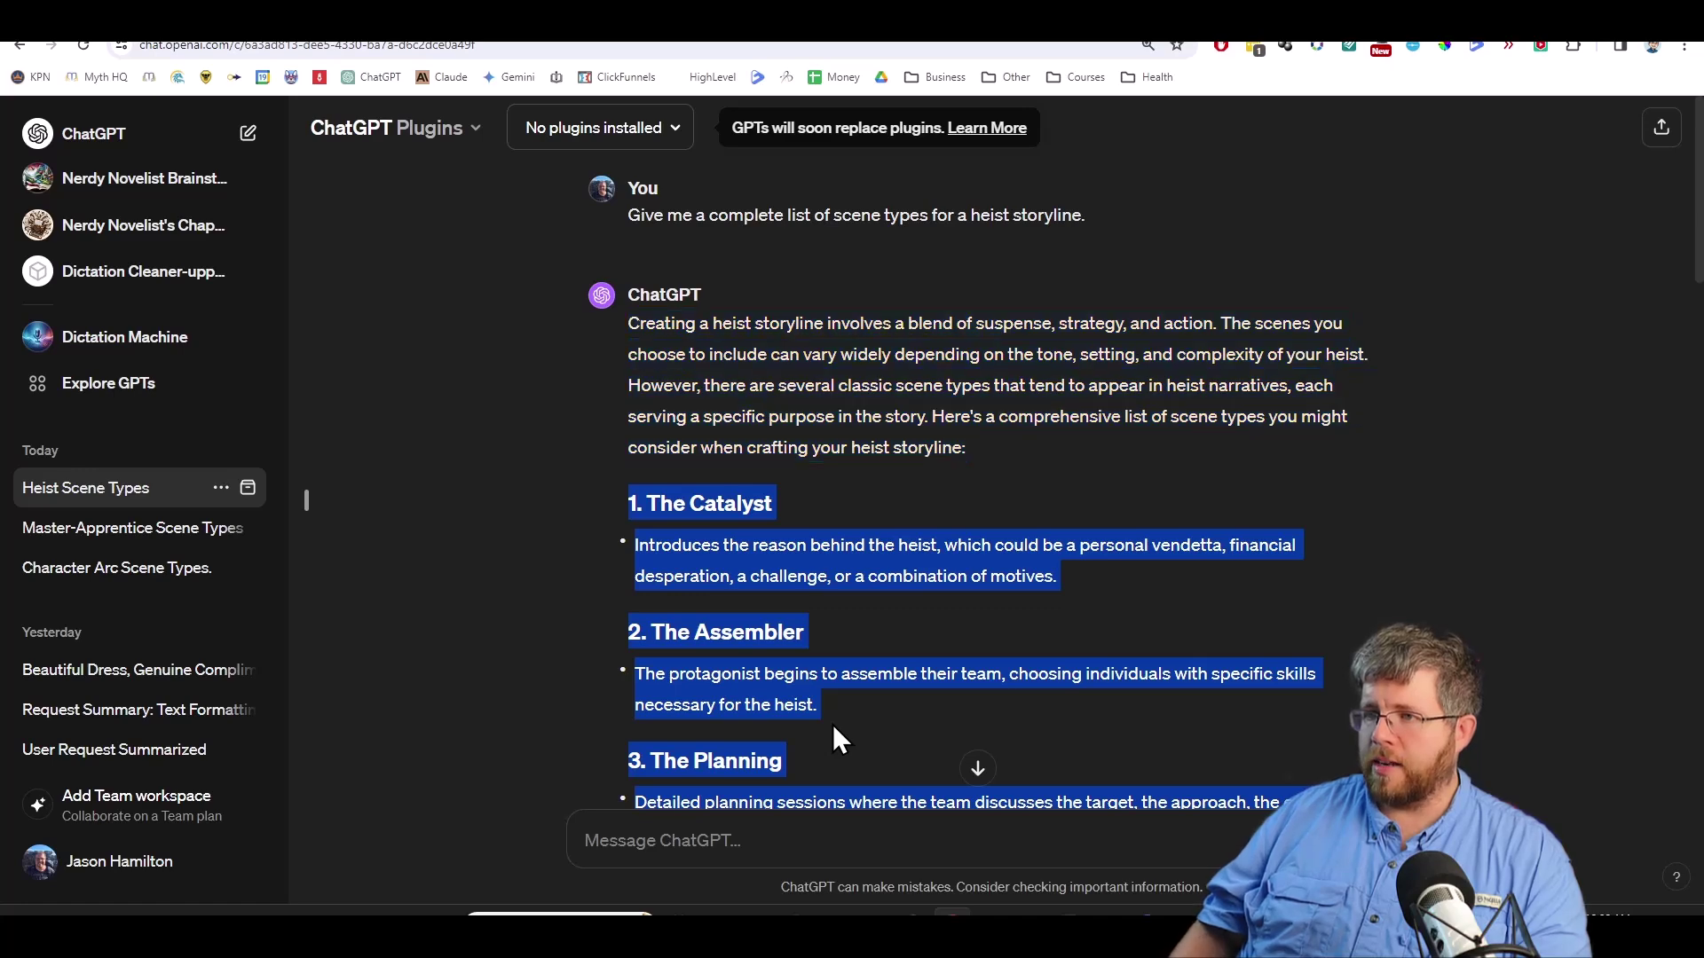
{"action": "scroll", "coordinate": [891, 616], "scroll_direction": "down", "scroll_amount": 5}
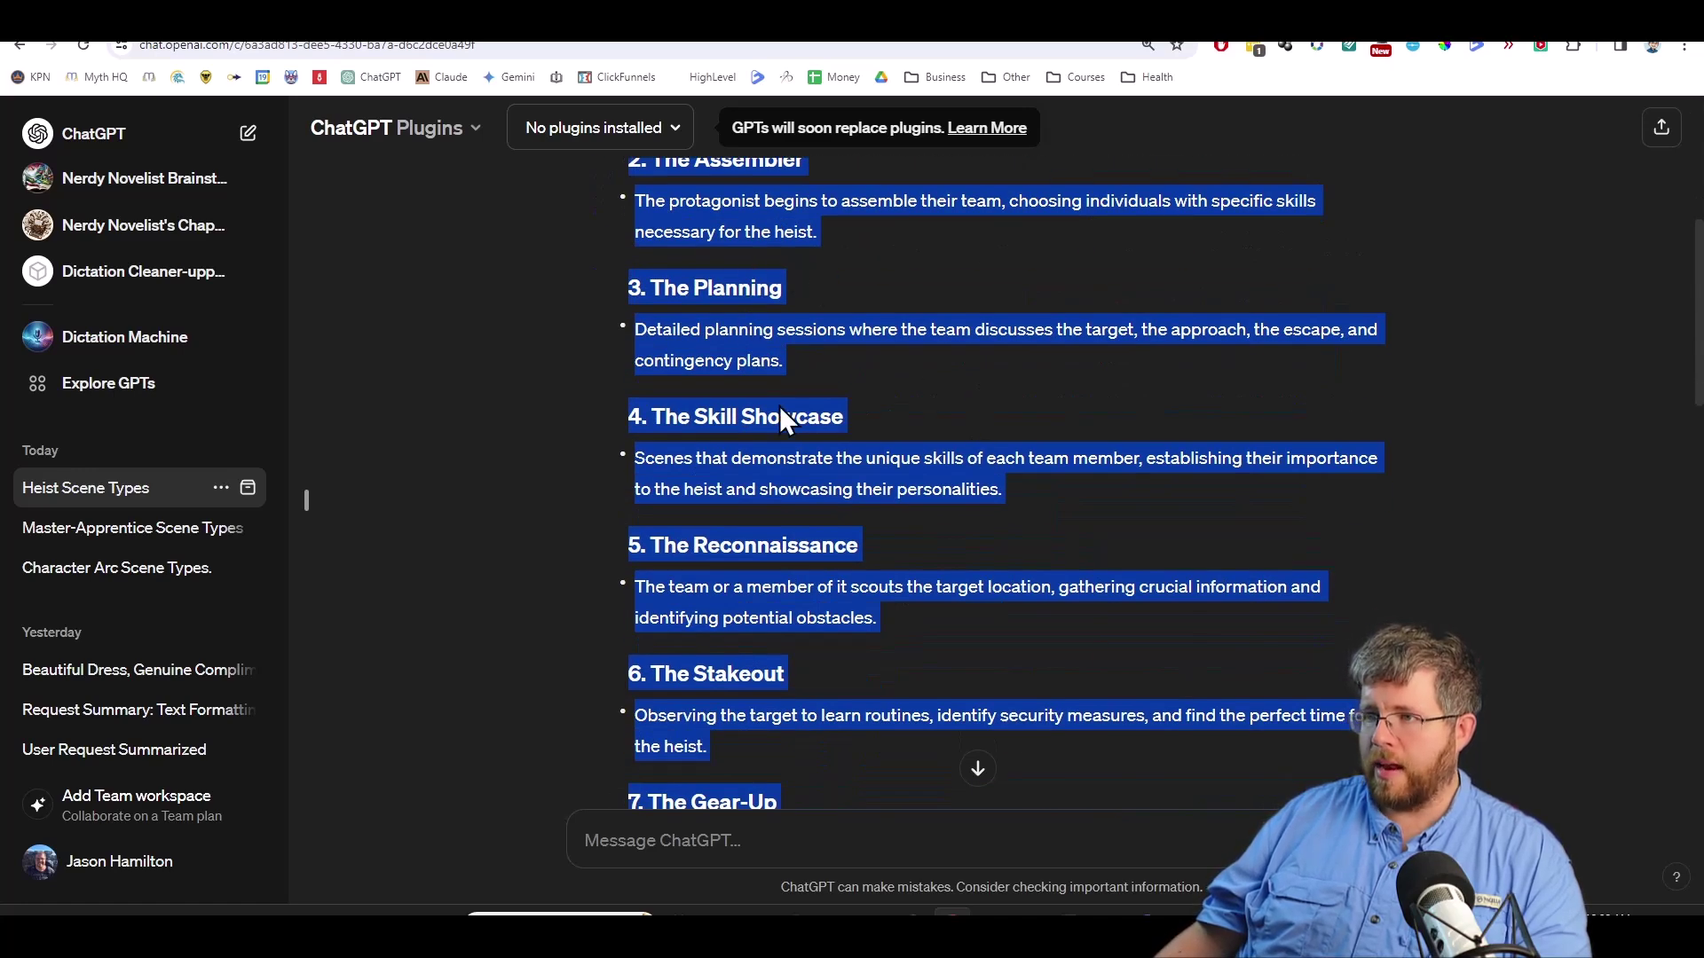
{"action": "scroll", "coordinate": [914, 533], "scroll_direction": "down", "scroll_amount": 3}
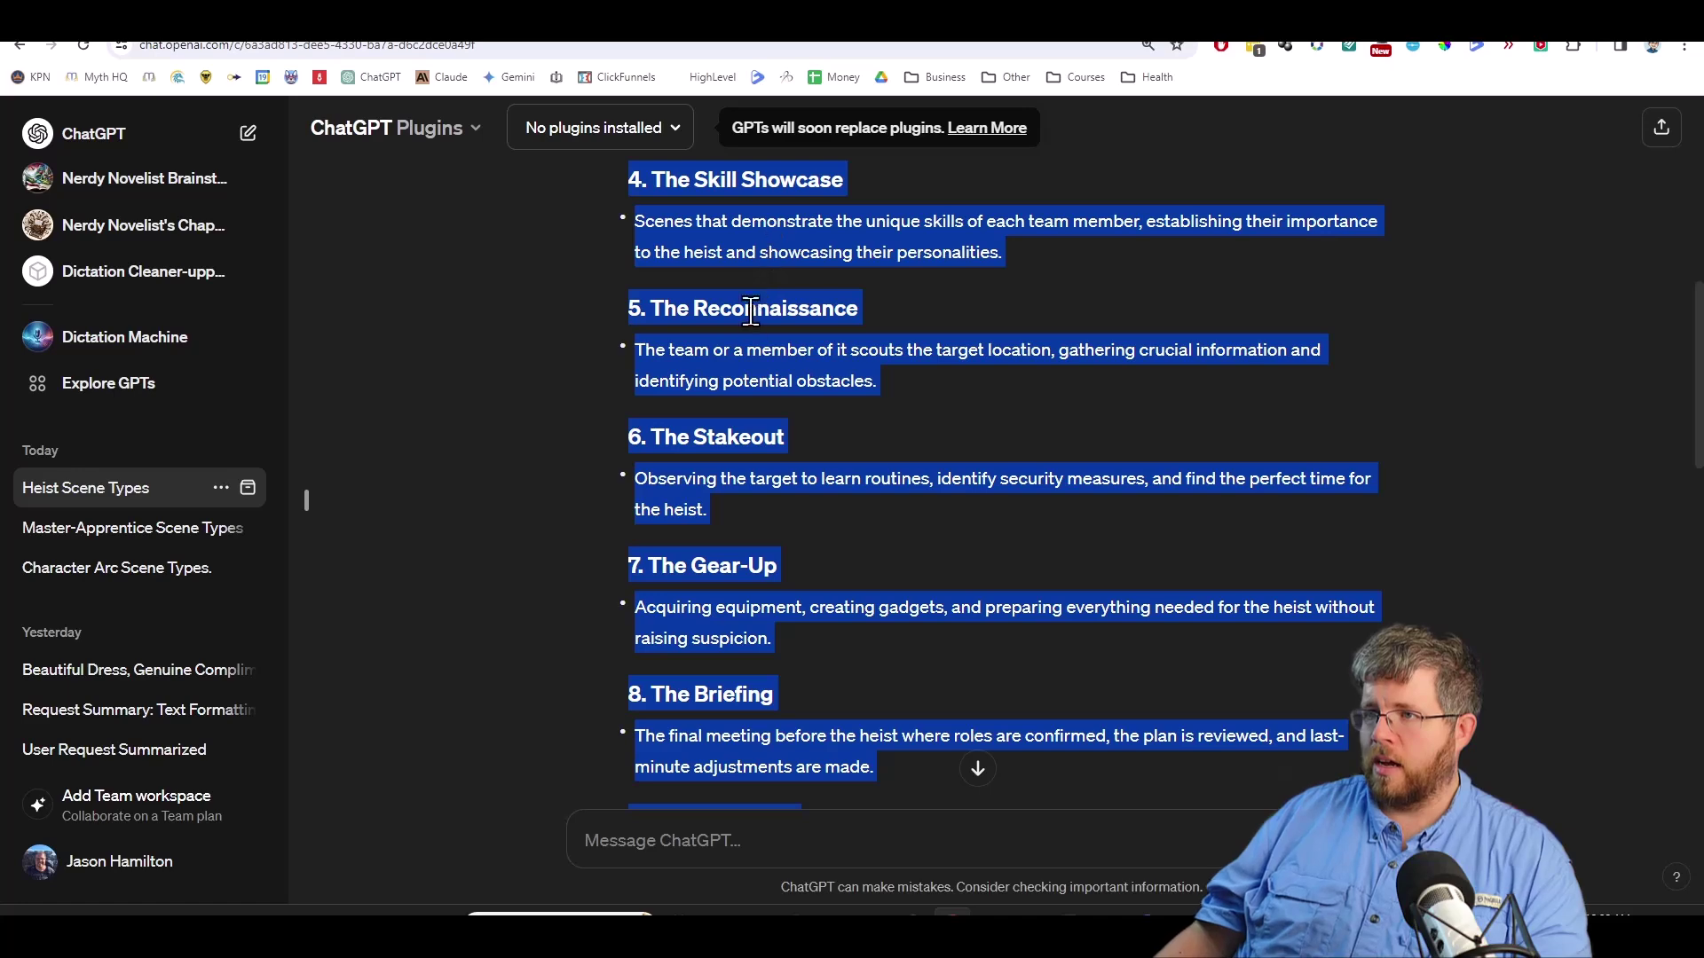
{"action": "scroll", "coordinate": [780, 598], "scroll_direction": "down", "scroll_amount": 4}
{"action": "scroll", "coordinate": [780, 602], "scroll_direction": "down", "scroll_amount": 5}
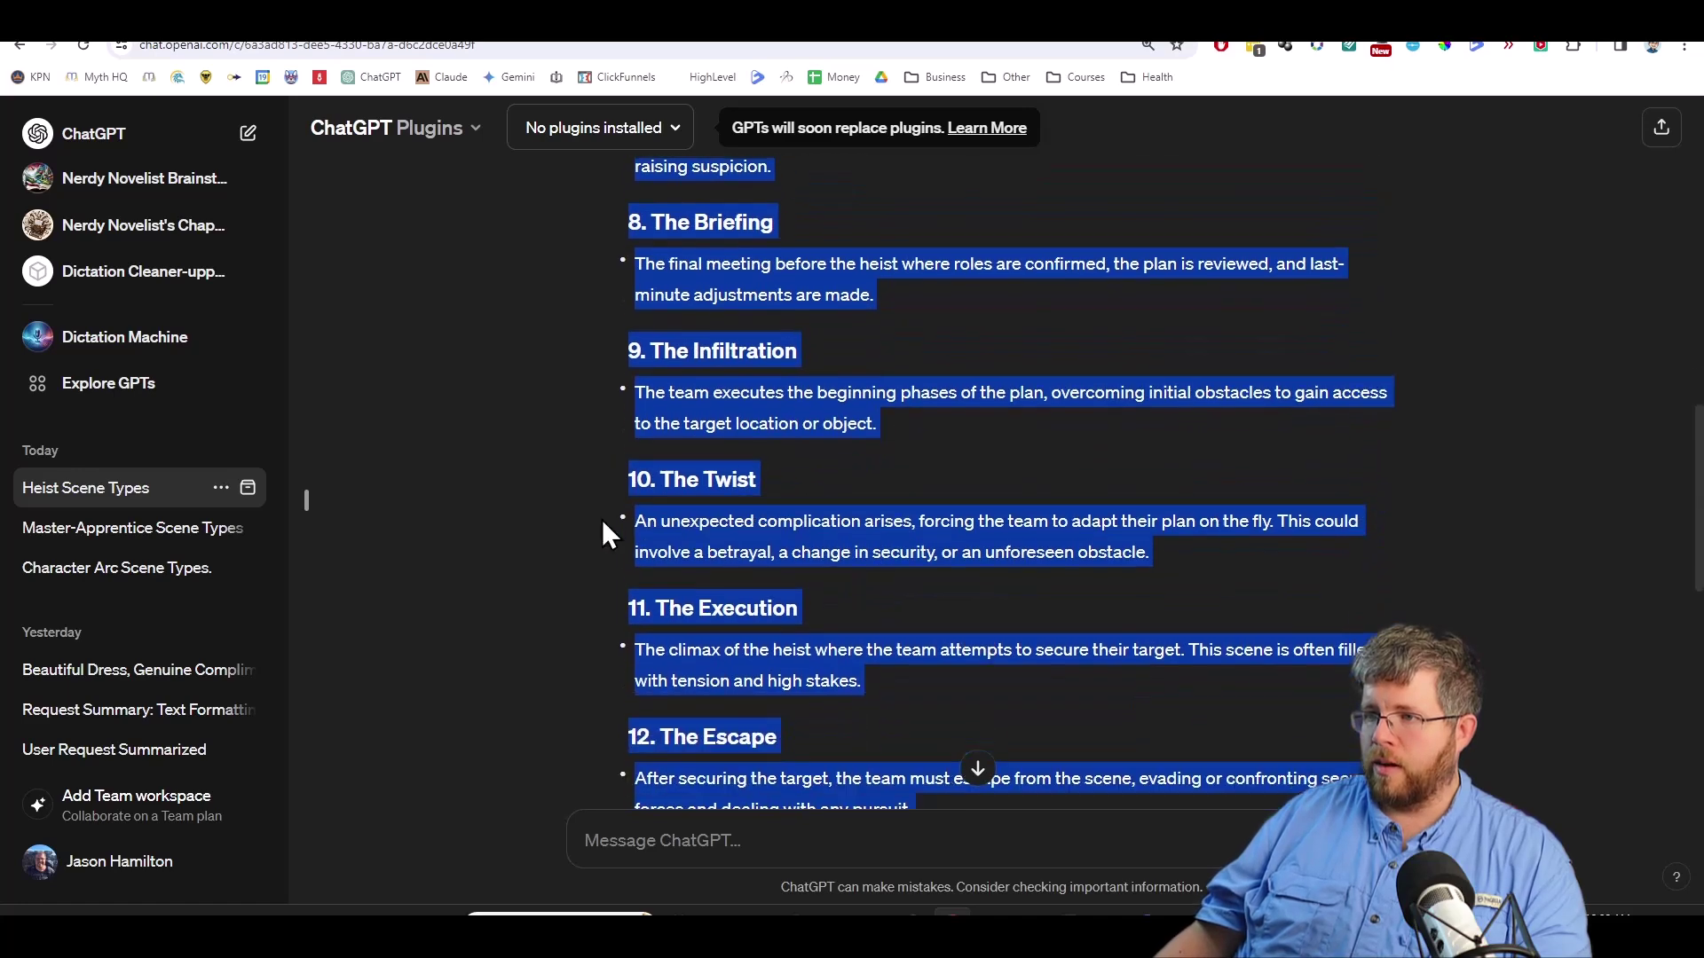
{"action": "scroll", "coordinate": [769, 614], "scroll_direction": "down", "scroll_amount": 4}
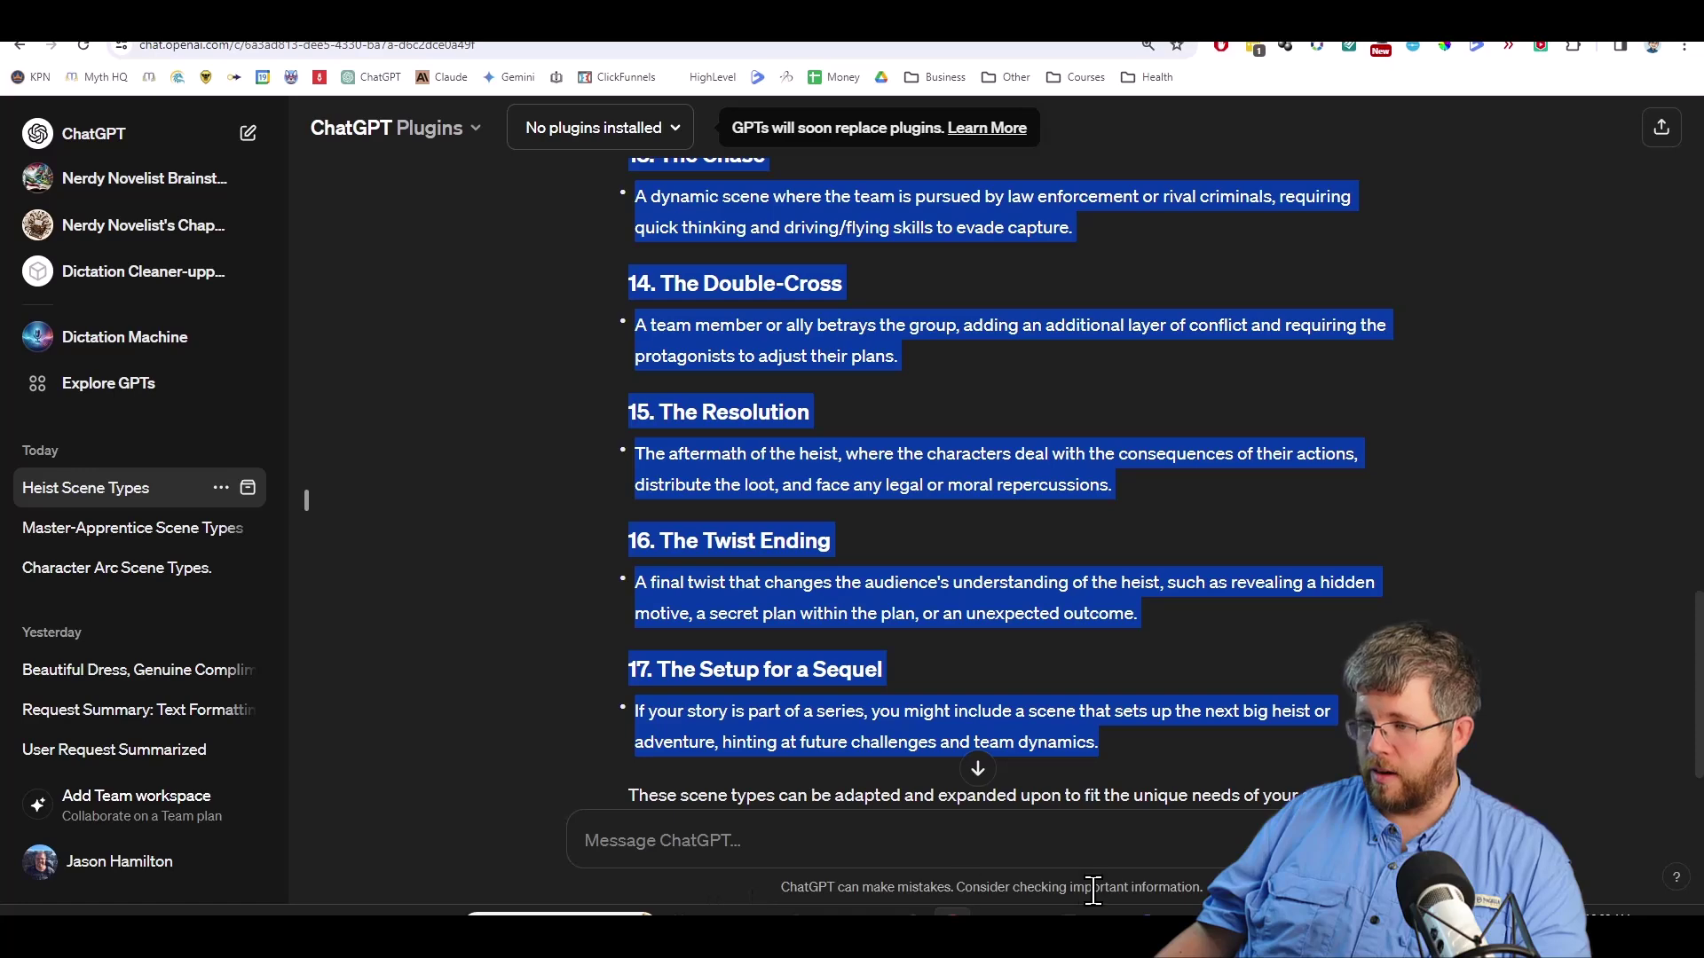
Switch to the empty WordPad document, start it with the heading "The Heist" and paste the copied scene types under it.
{"action": "key", "text": "alt+Tab"}
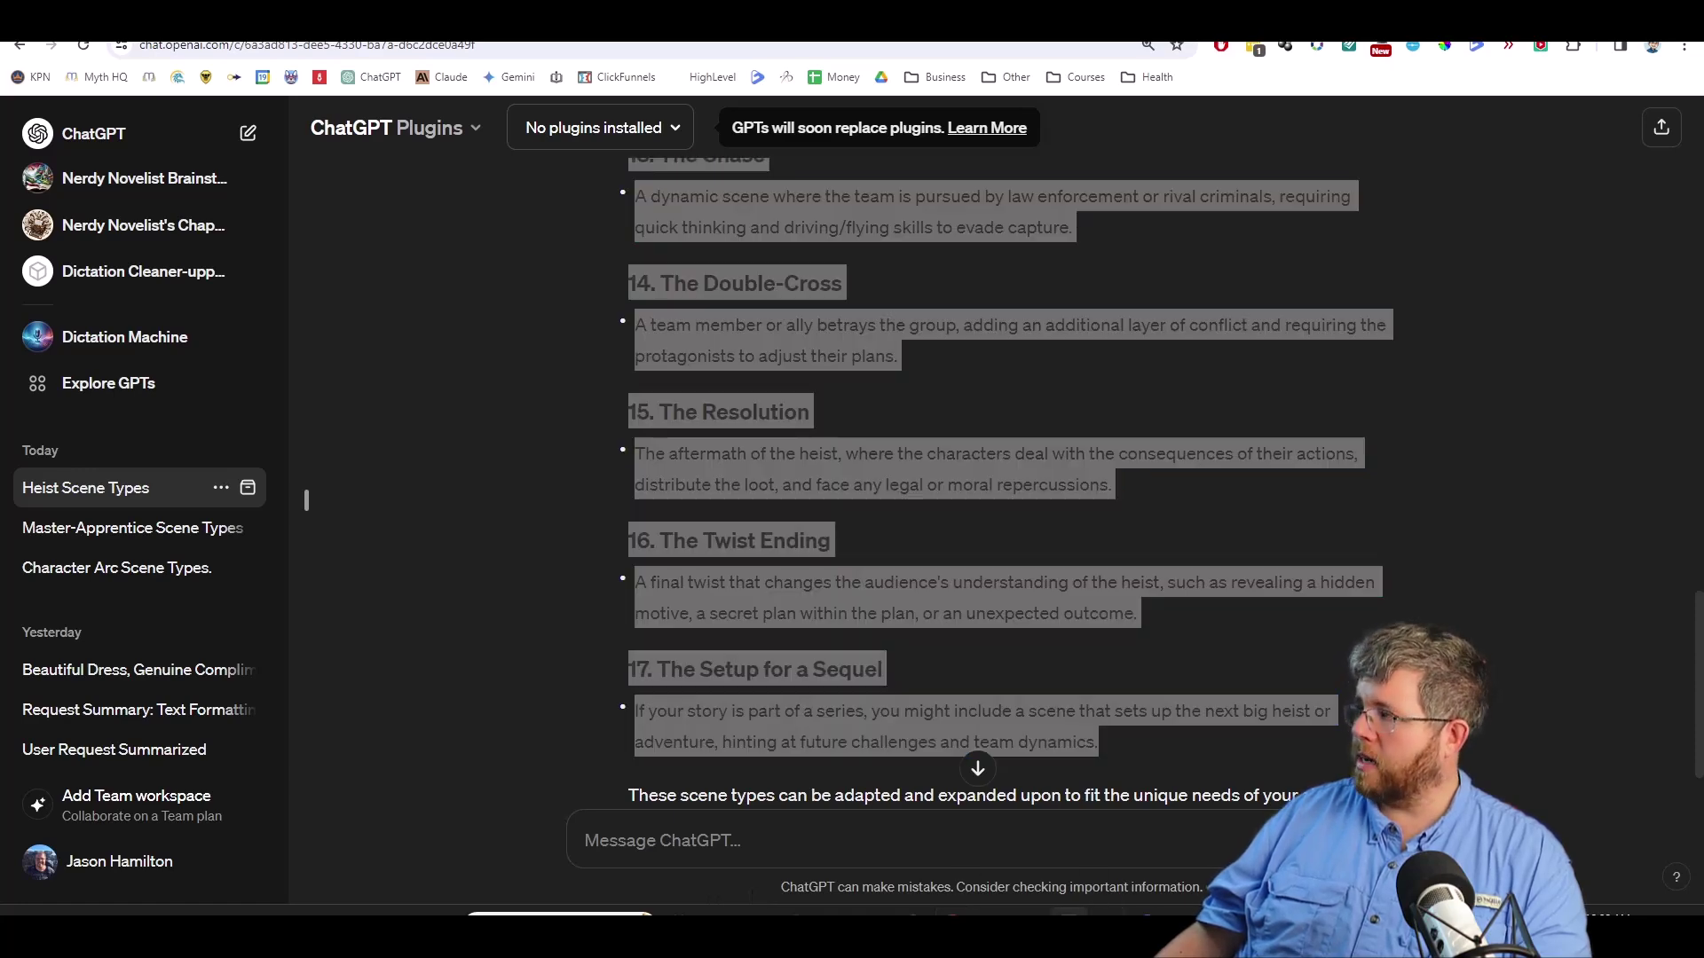
{"action": "type", "text": "T"}
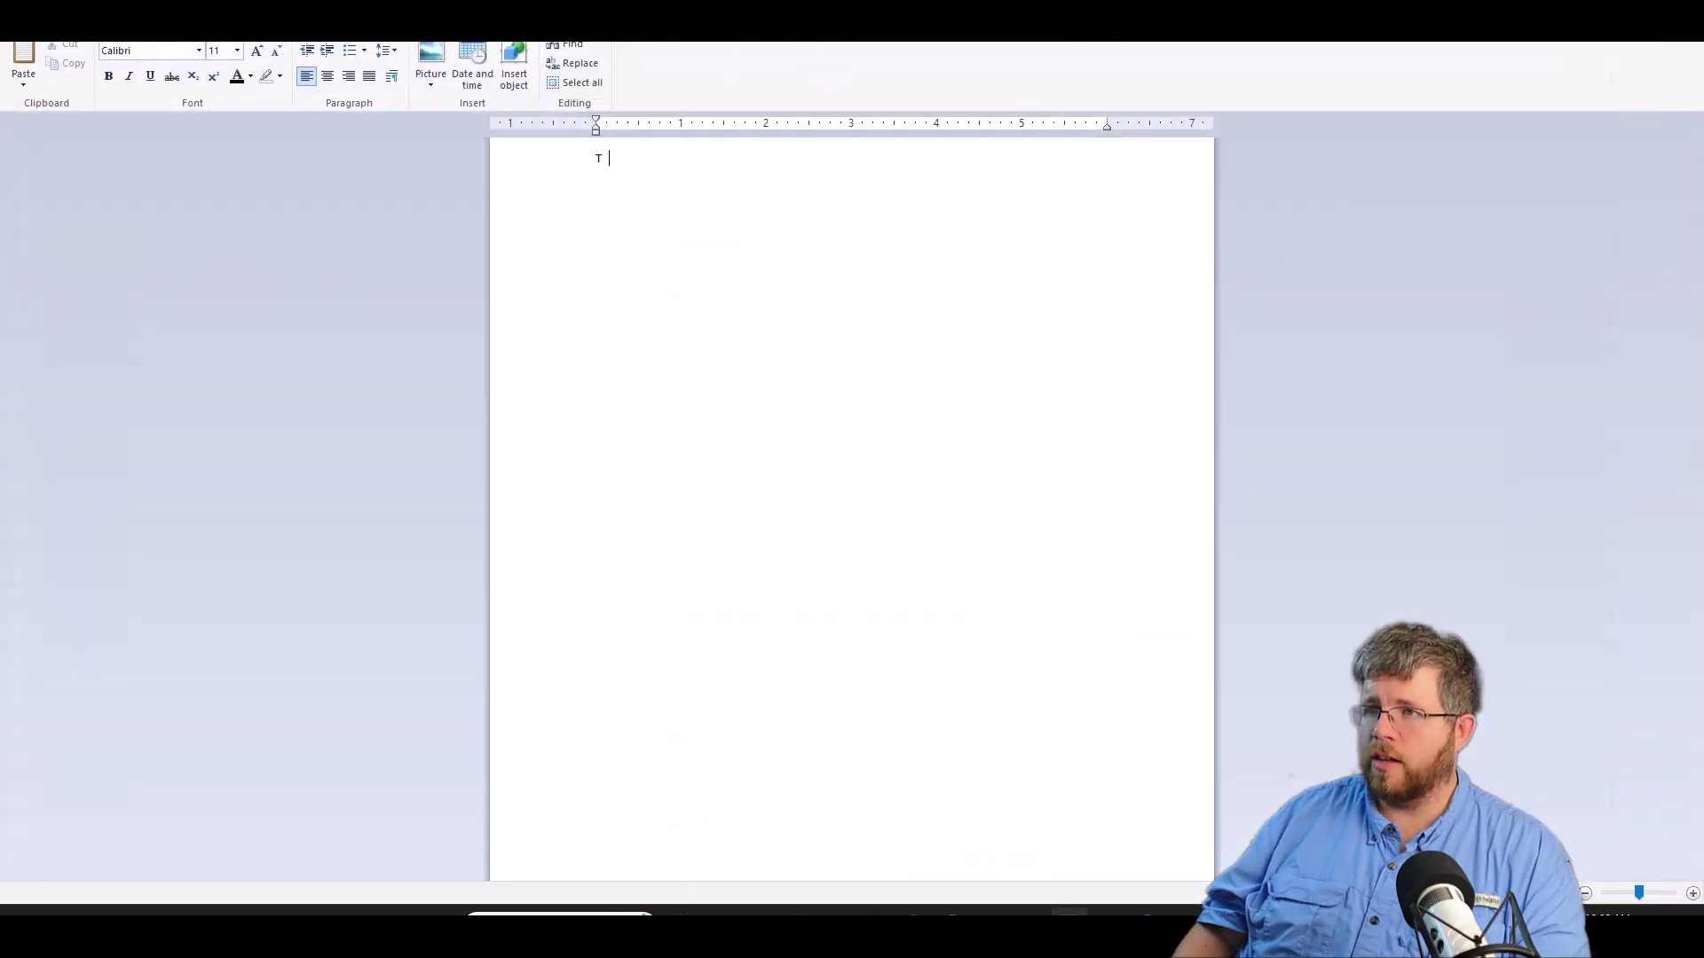
{"action": "type", "text": "he Heist"}
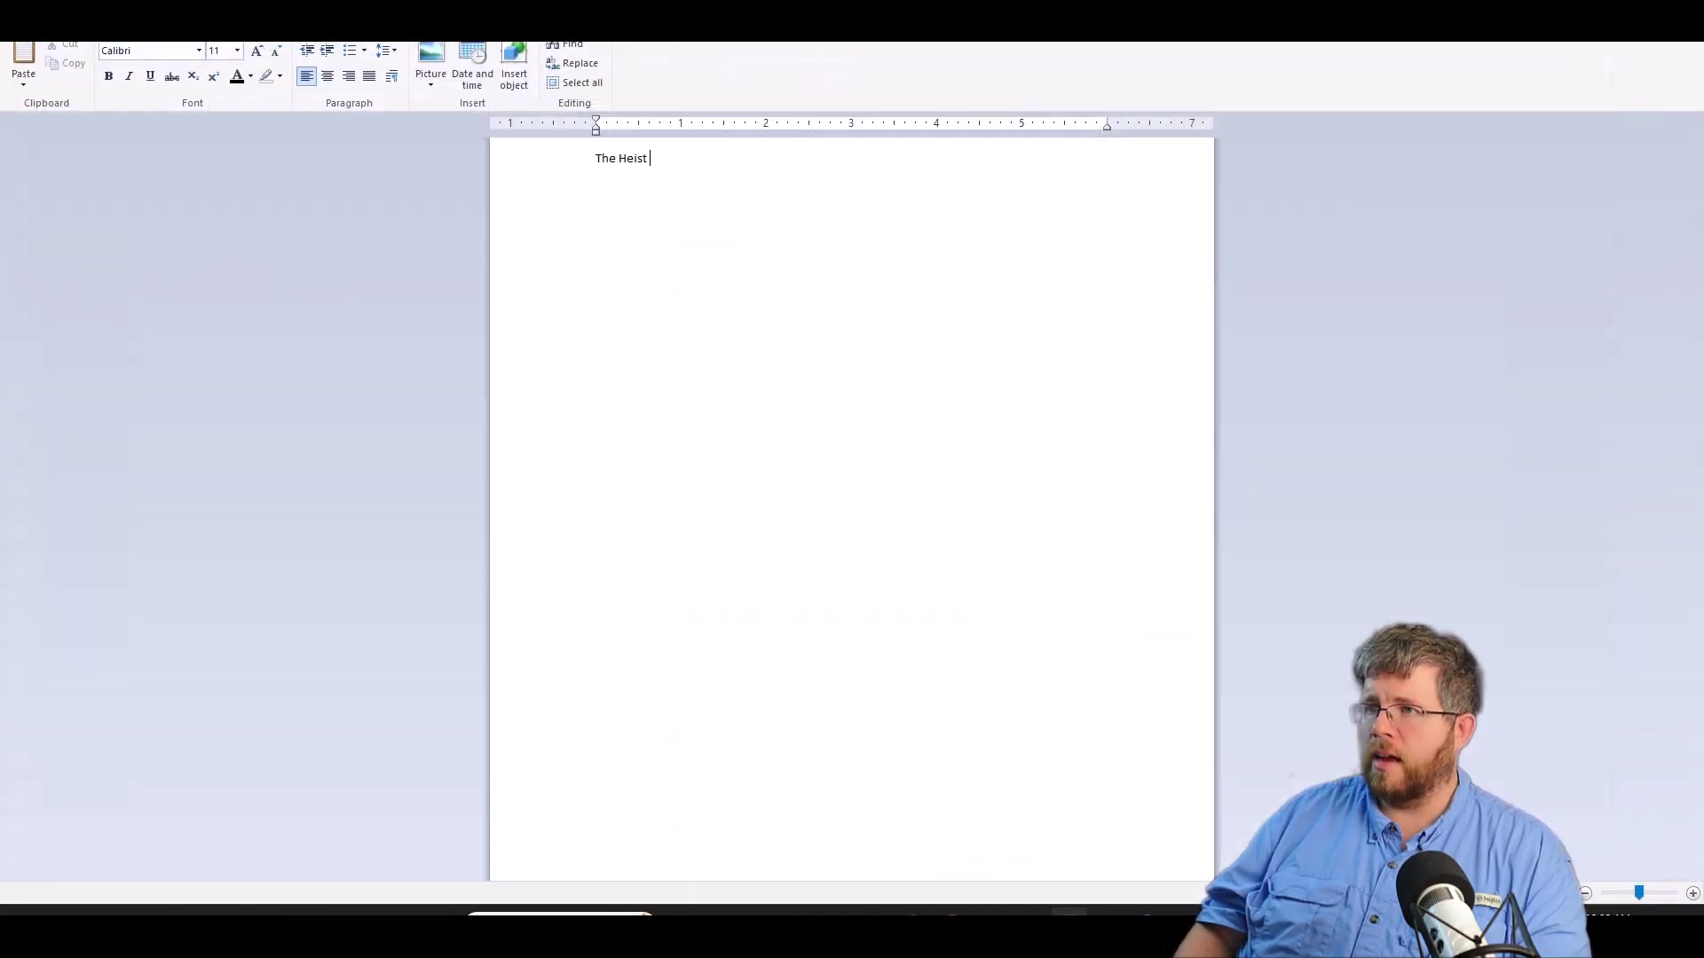
Switch back to ChatGPT and, in a new chat, ask for a complete list of scene types for a master and apprentice storyline.
{"action": "key", "text": "alt+Tab"}
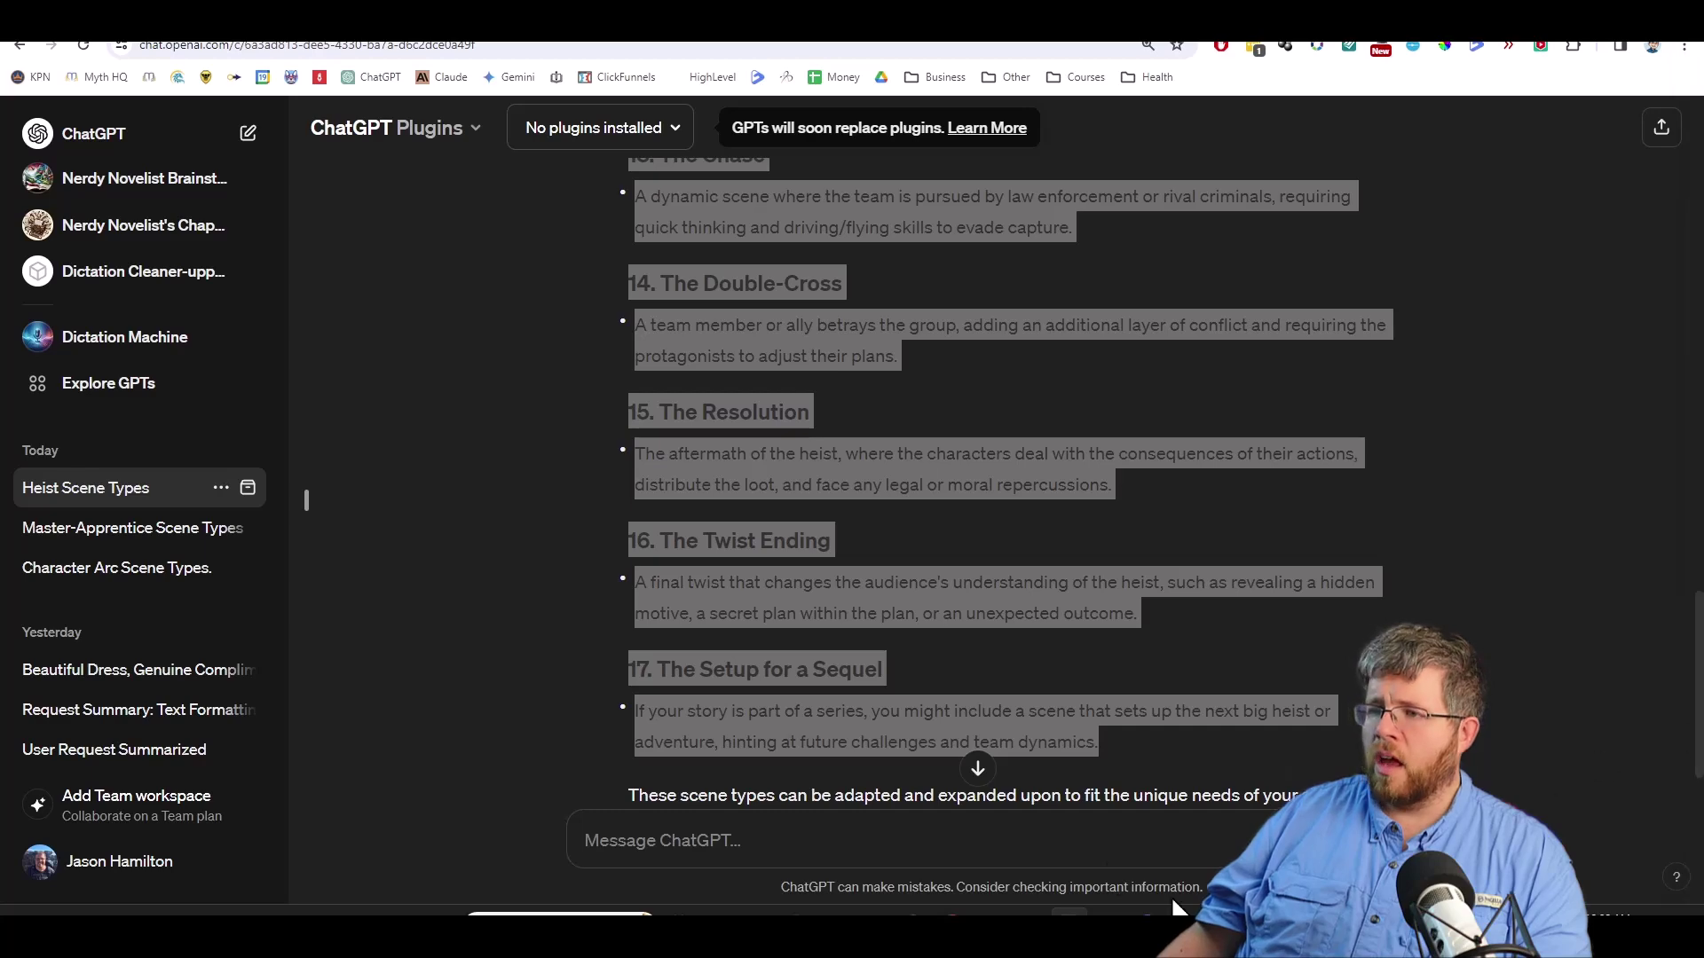
{"action": "left_click", "coordinate": [962, 844]}
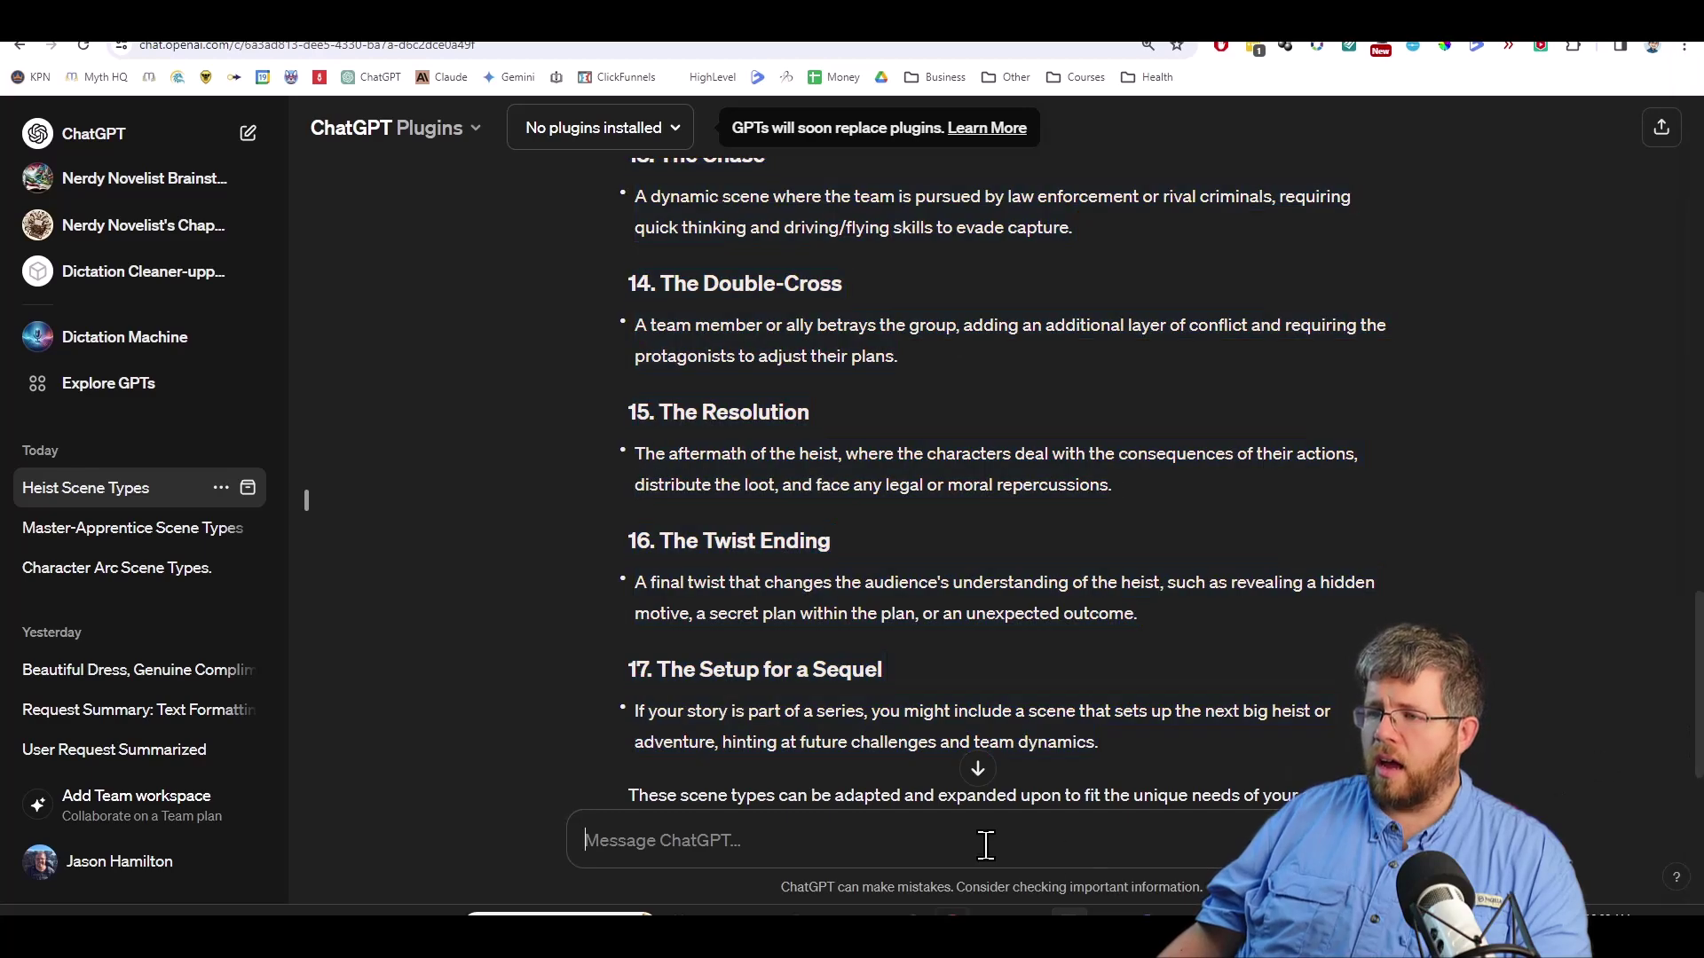
{"action": "left_click", "coordinate": [102, 144]}
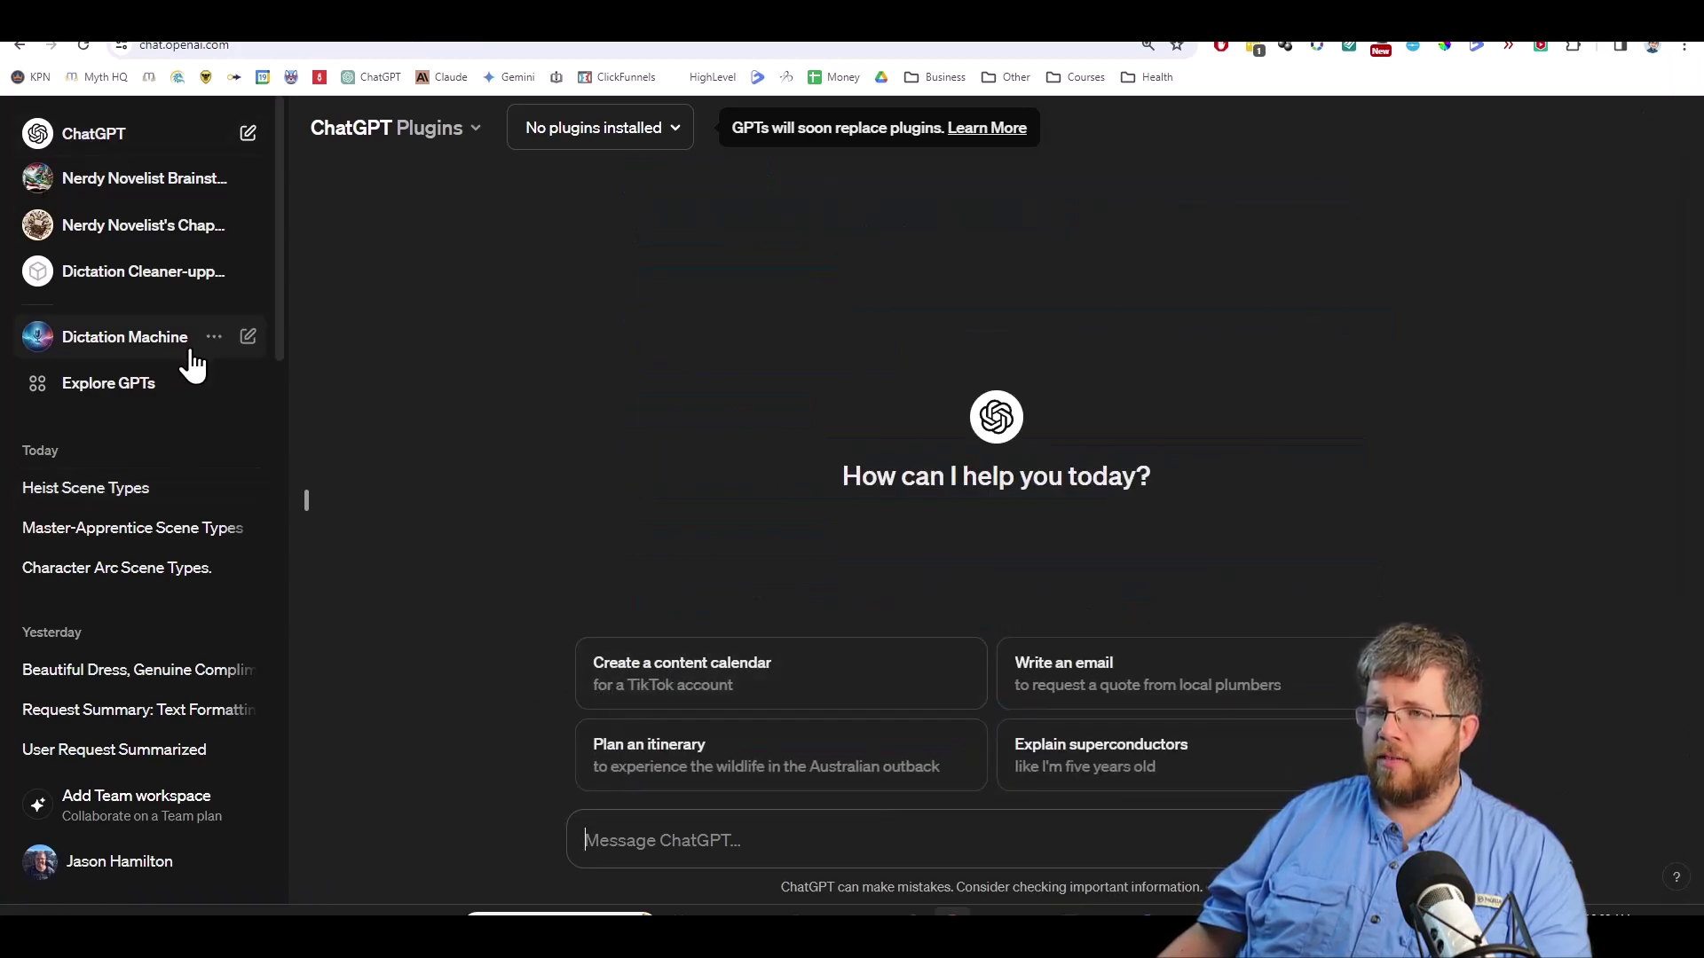
{"action": "type", "text": "Give me a complete list of scene types for a heist storyline."}
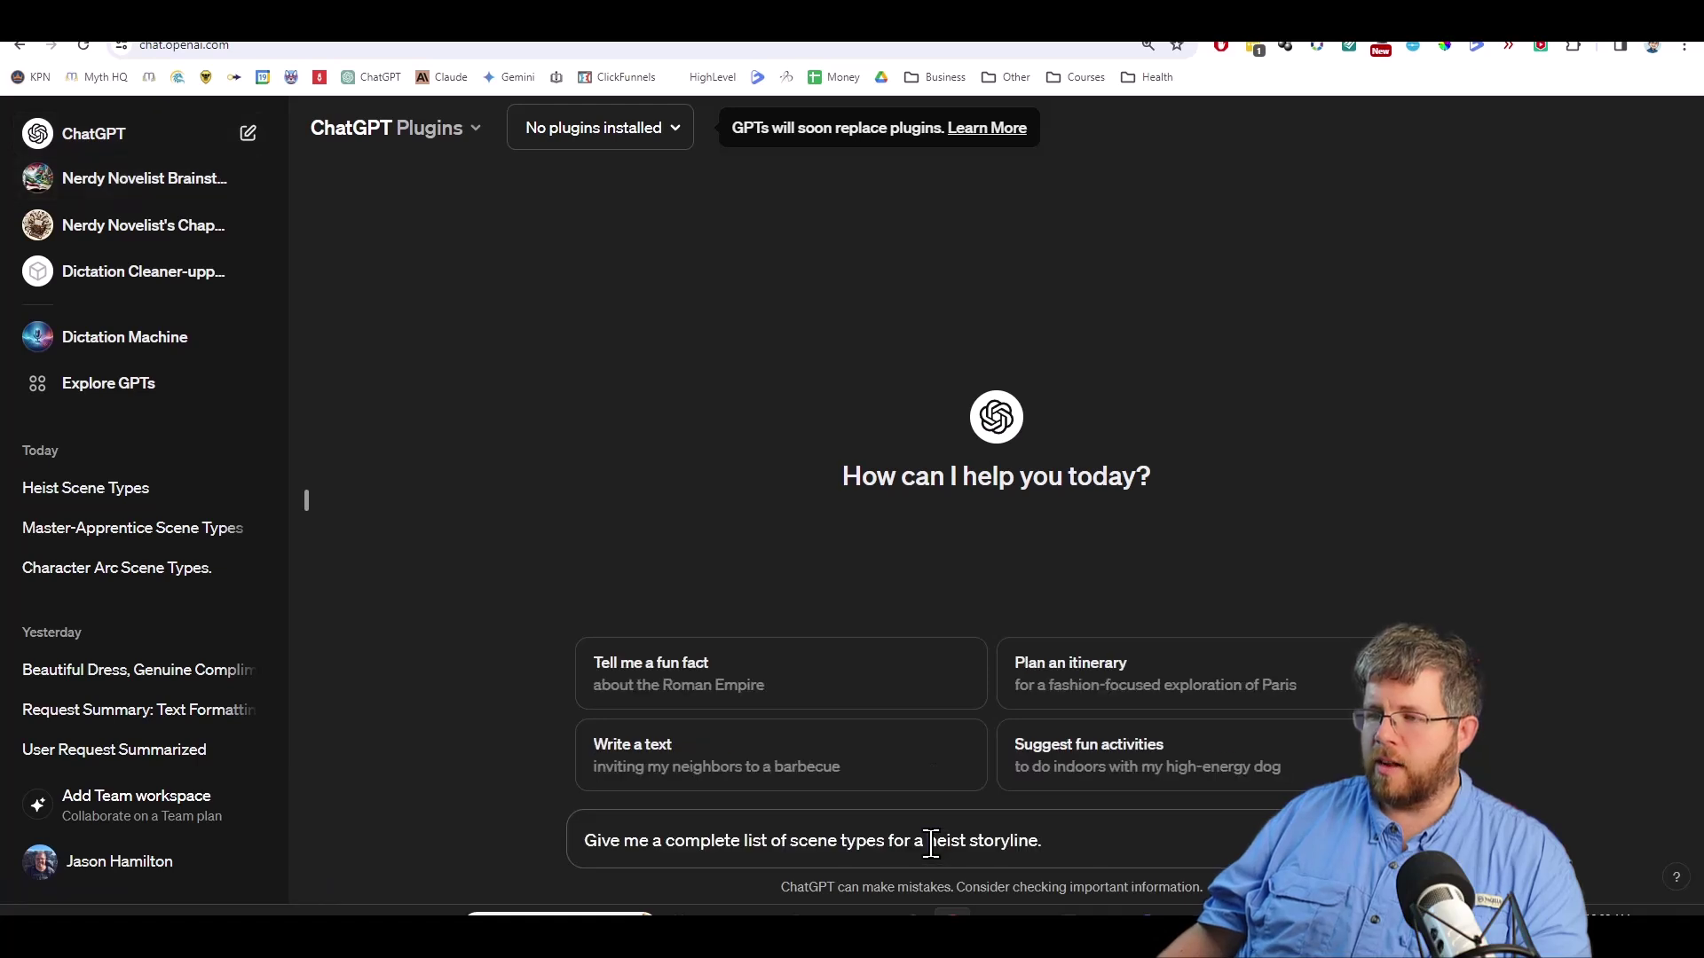
{"action": "double_click", "coordinate": [948, 840]}
{"action": "type", "text": "mas"}
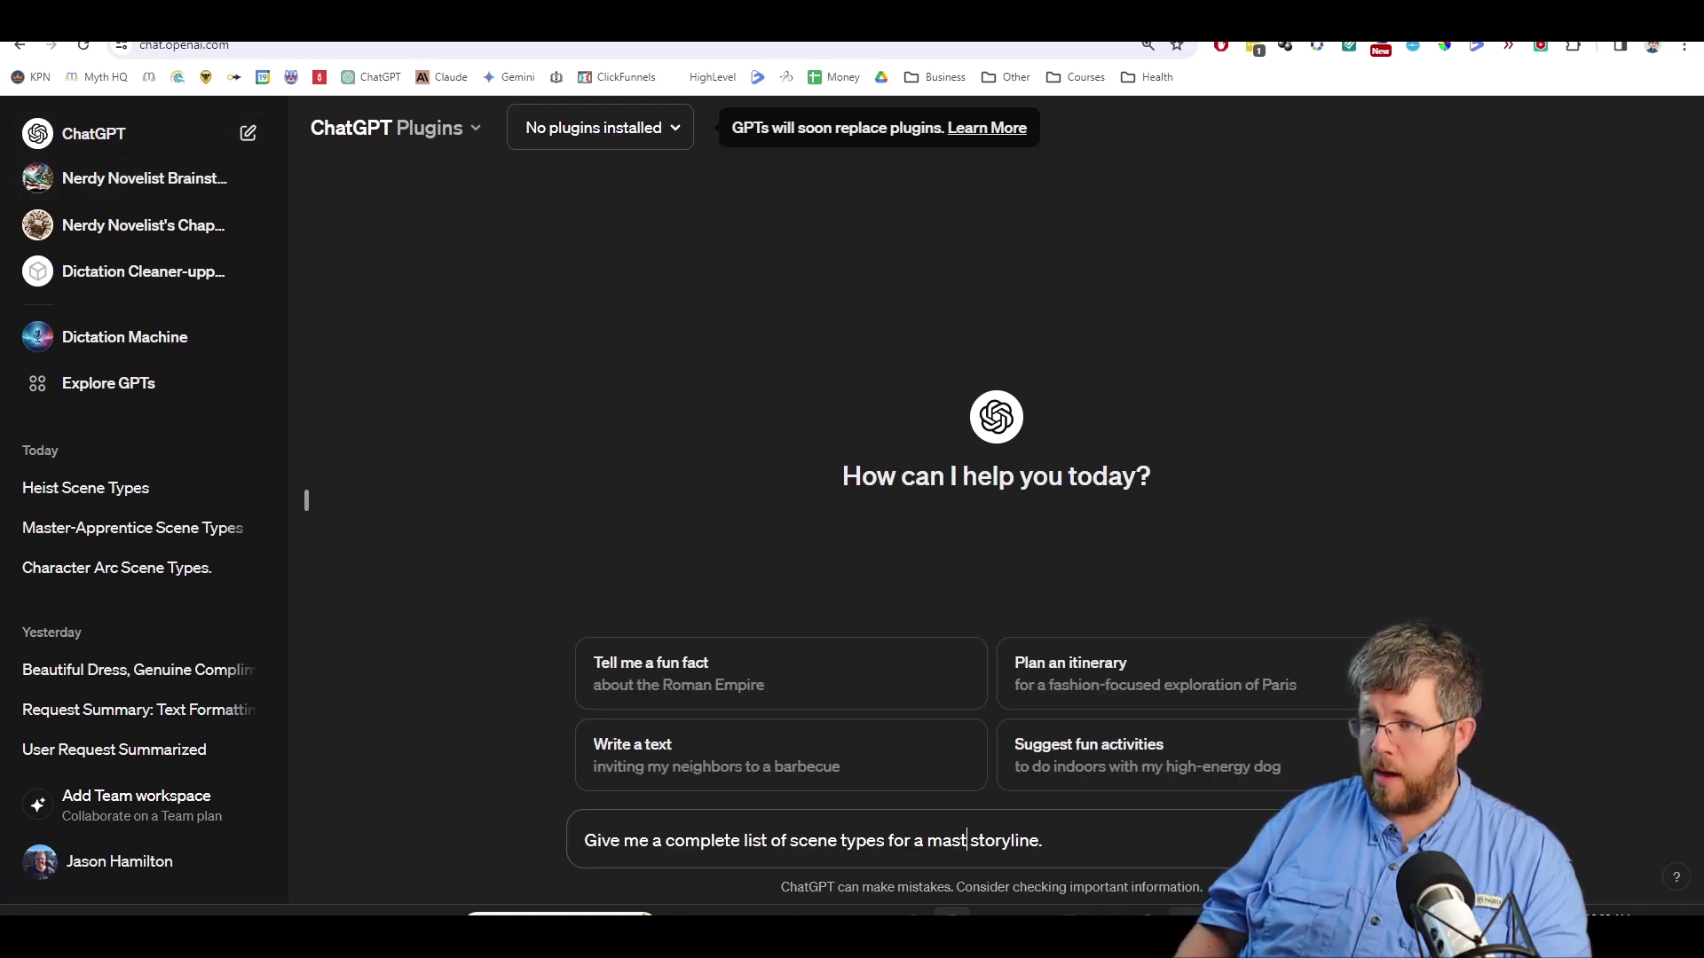
{"action": "type", "text": "ter and apprentice"}
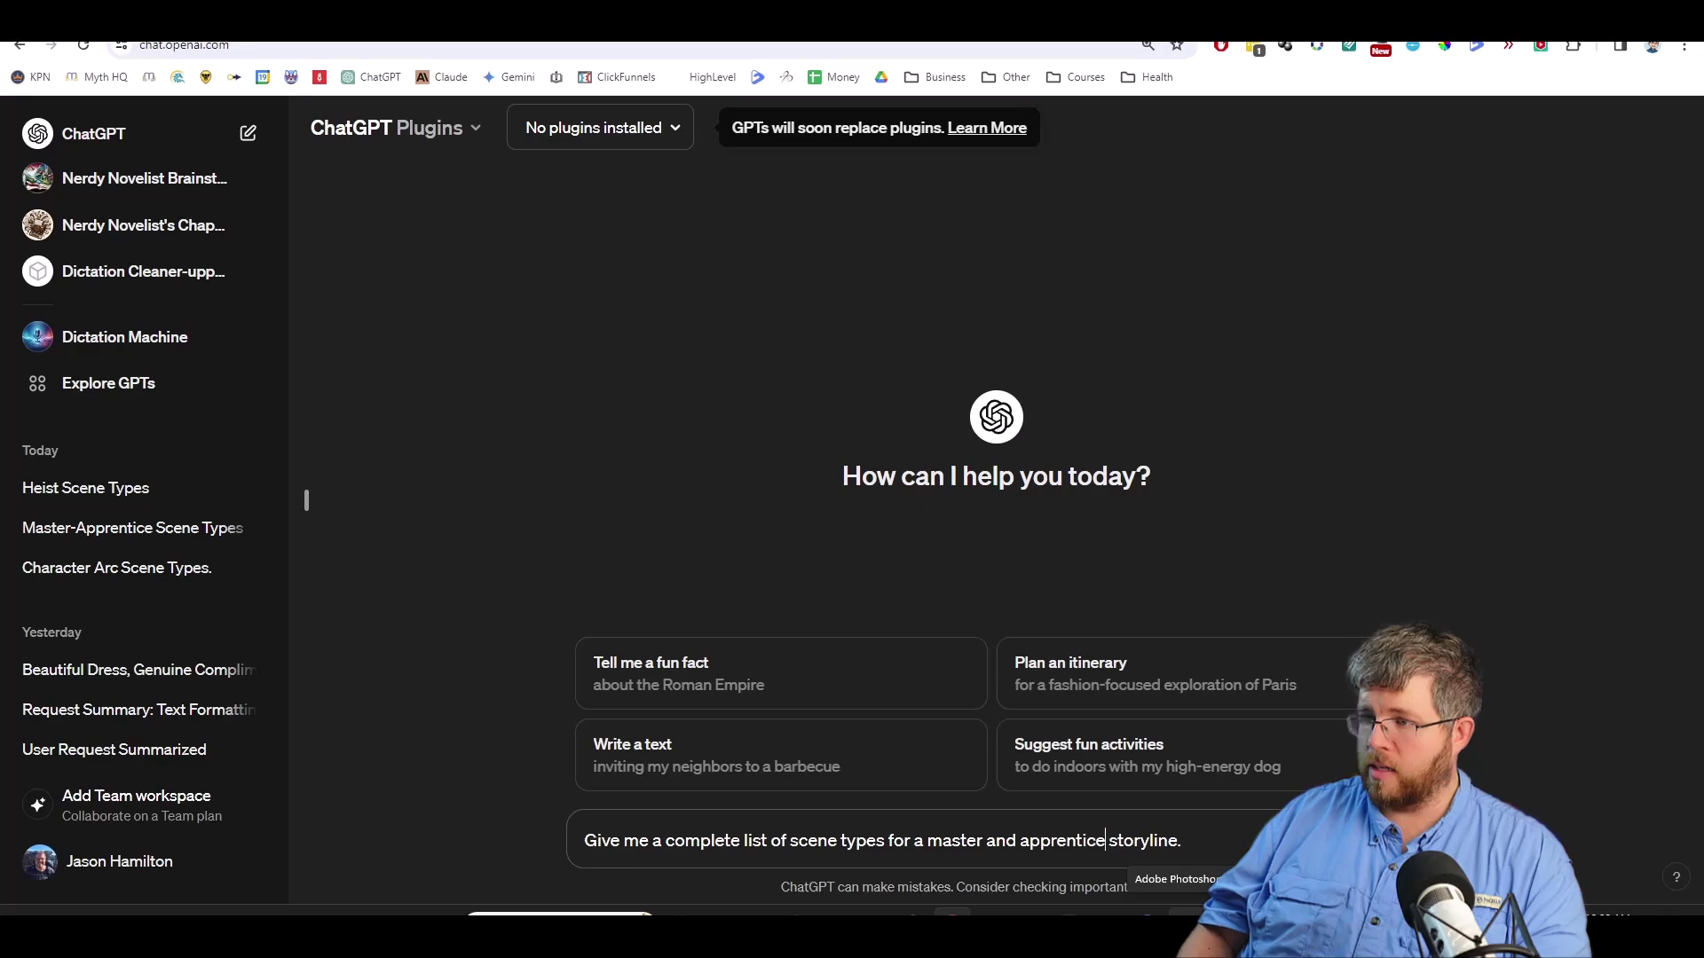
{"action": "key", "text": "Return"}
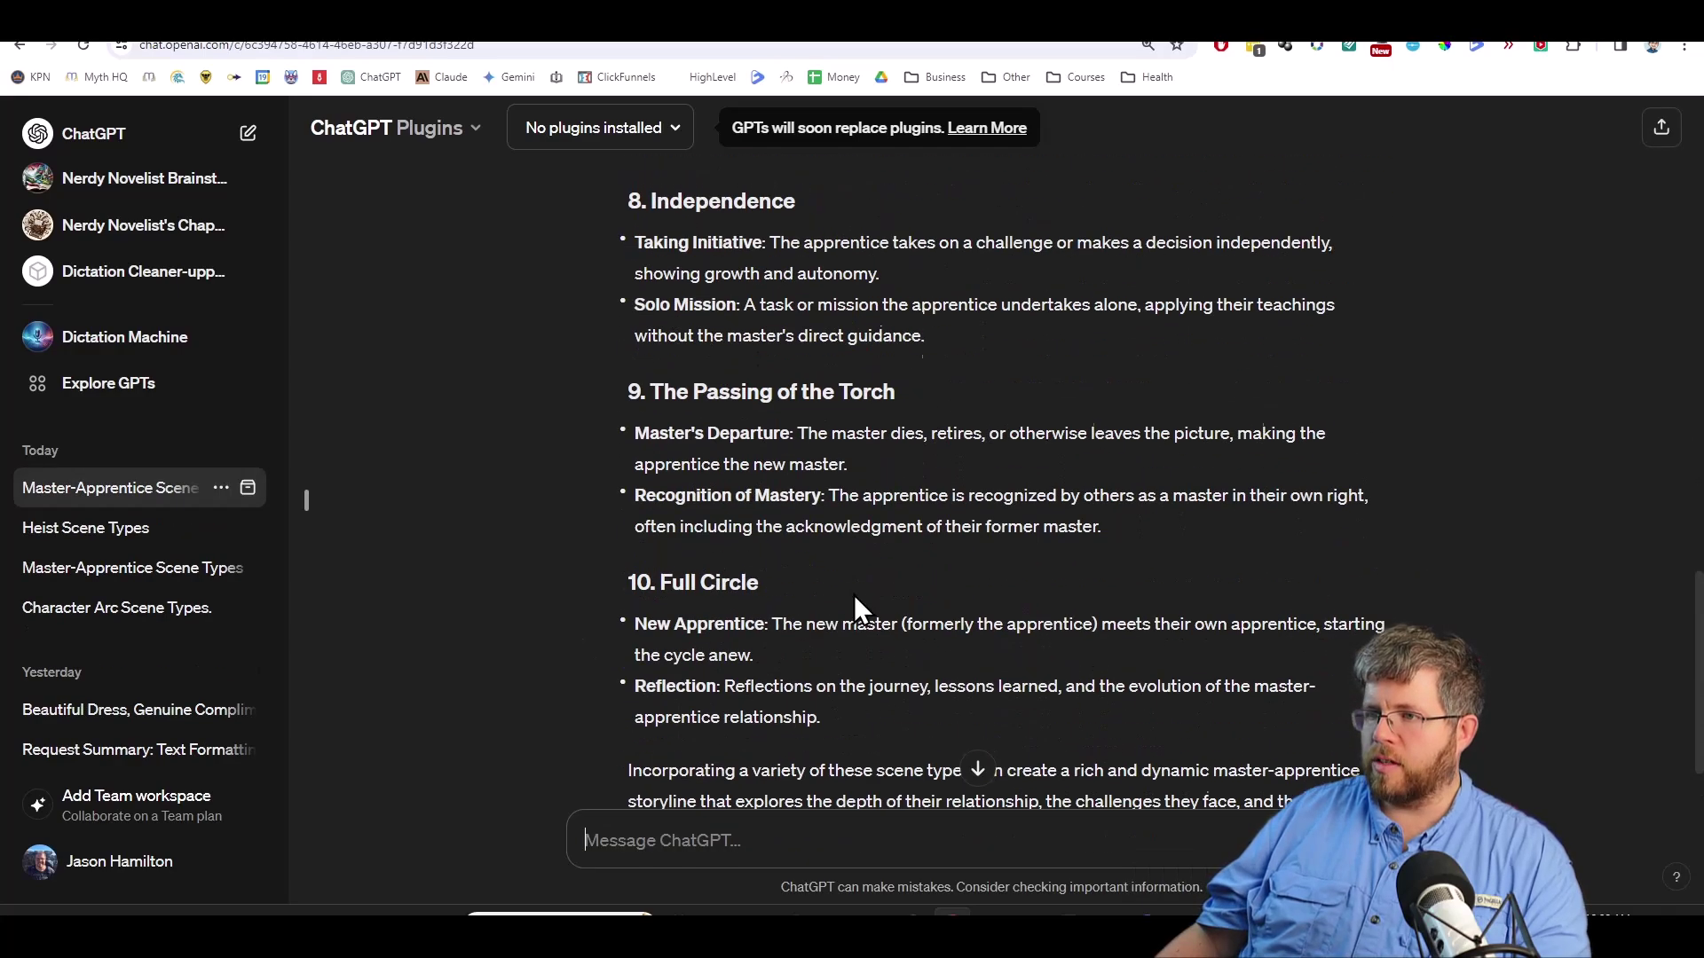
Copy the numbered master and apprentice scene types from The Meeting through Full Circle, without the introduction.
{"action": "left_click_drag", "start_coordinate": [849, 715], "coordinate": [627, 482]}
{"action": "scroll", "coordinate": [666, 522], "scroll_direction": "up", "scroll_amount": 15}
{"action": "scroll", "coordinate": [658, 499], "scroll_direction": "up", "scroll_amount": 5}
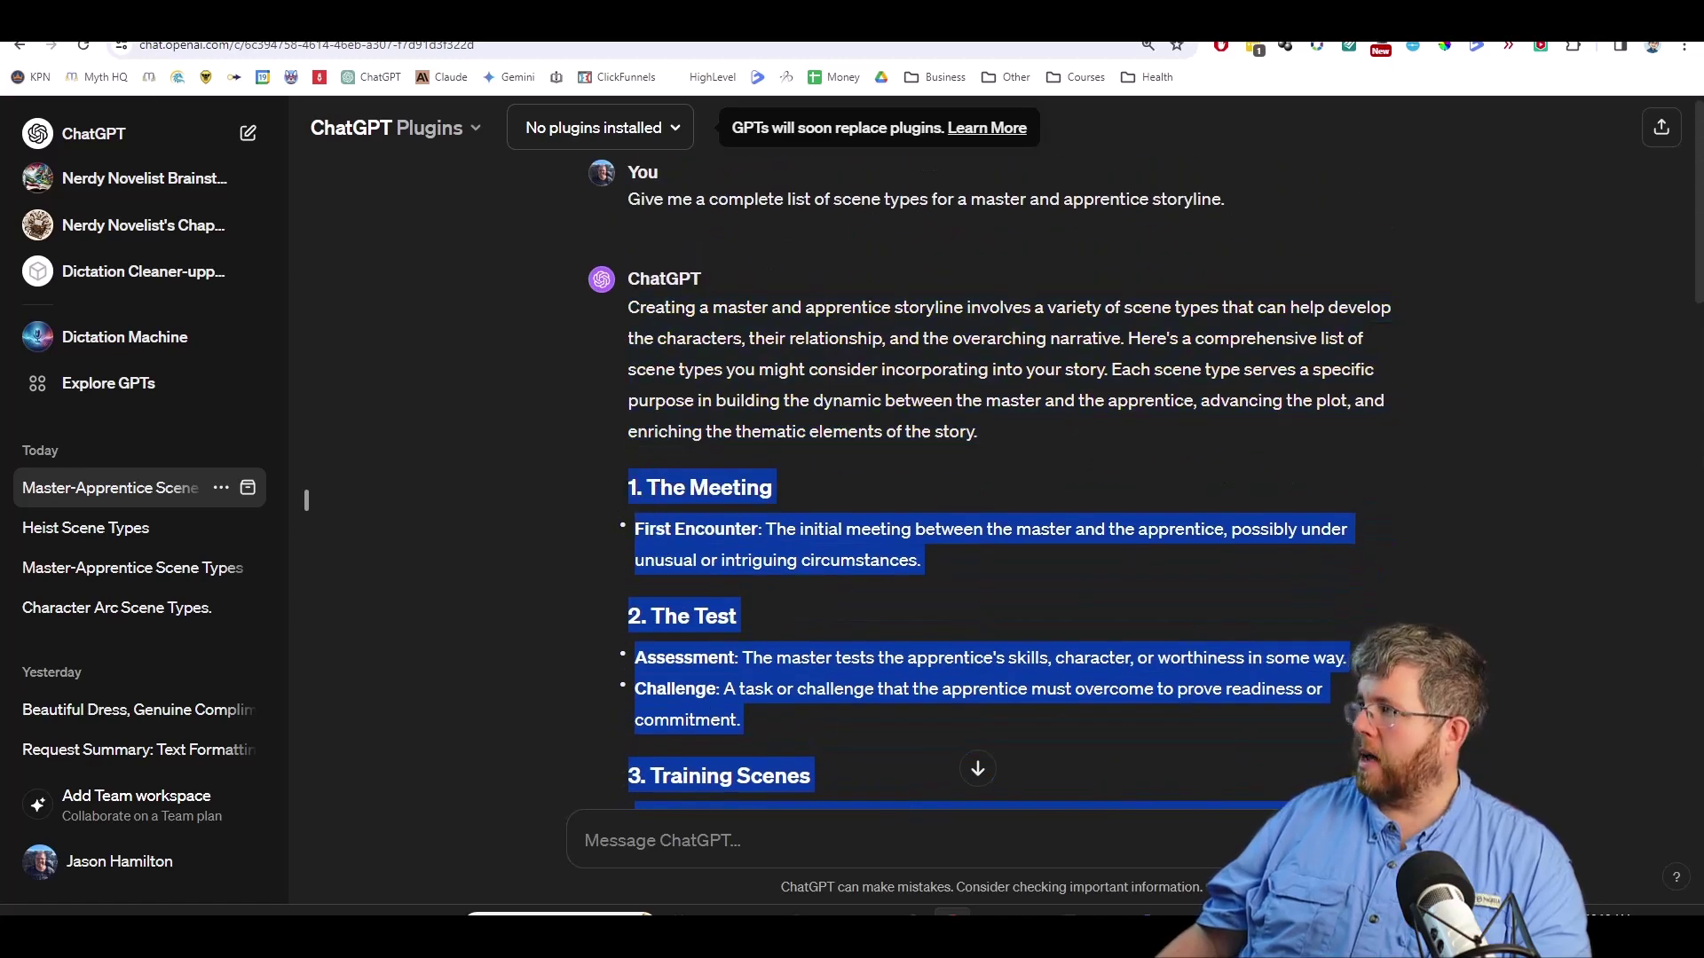
Switch to WordPad, add the heading "Master and Apprentice Storyline:" after the heist list and paste the copied scene types below it.
{"action": "key", "text": "alt+Tab"}
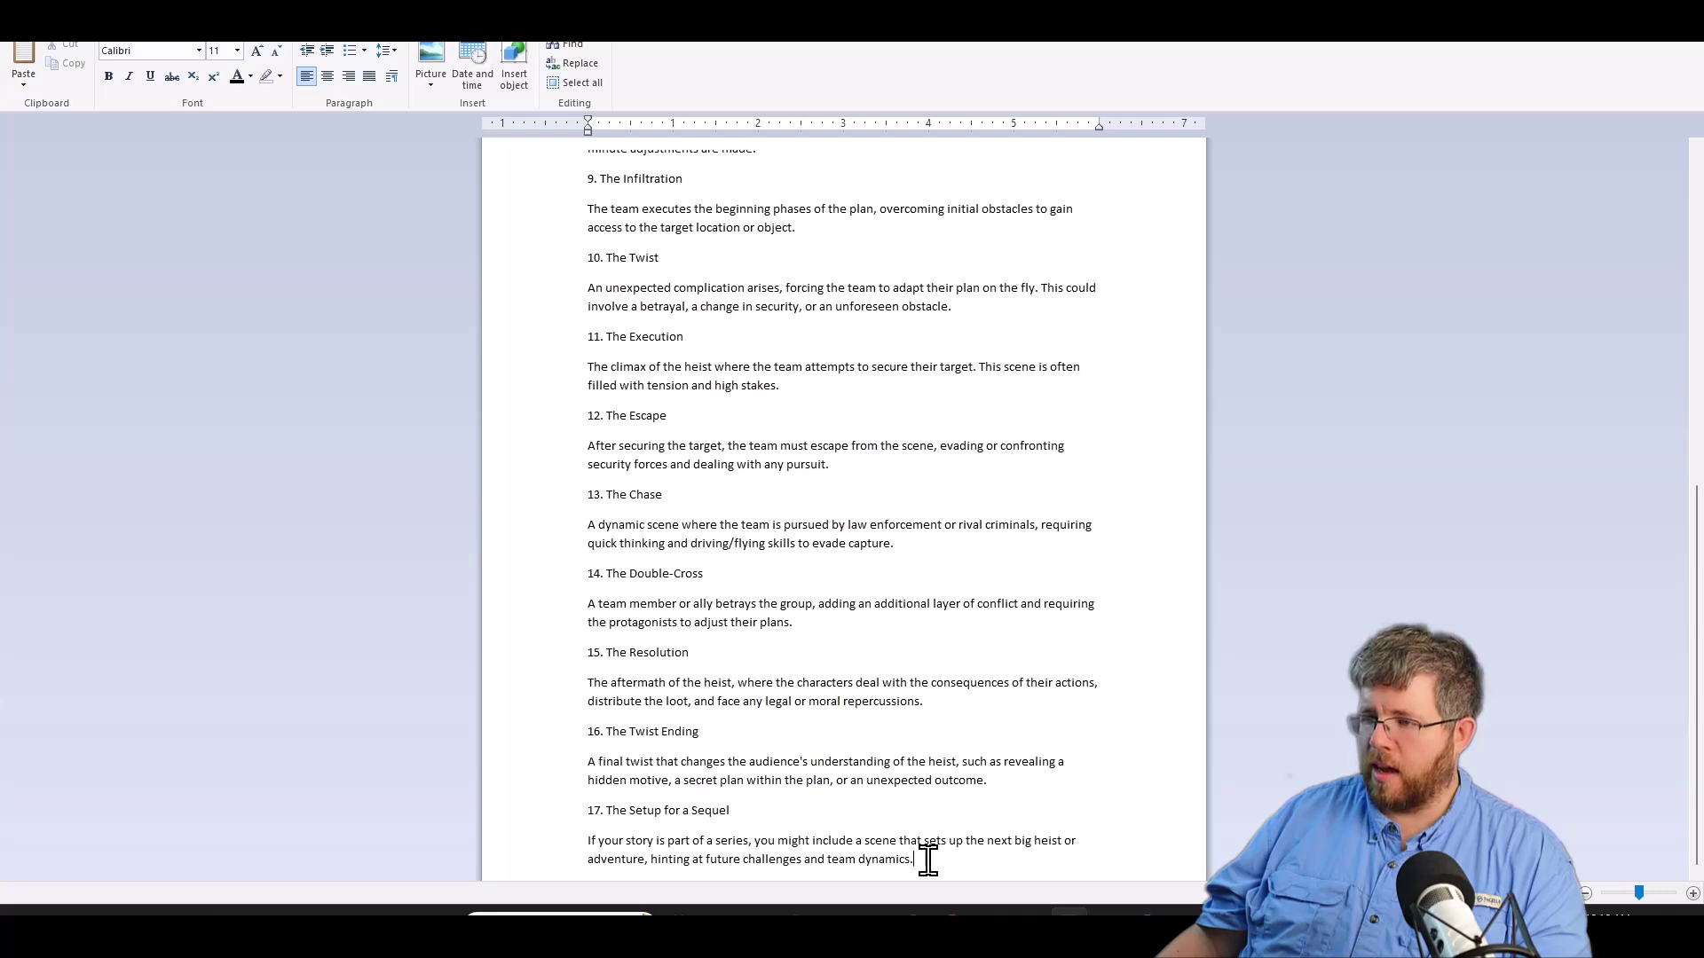
{"action": "key", "text": "Return"}
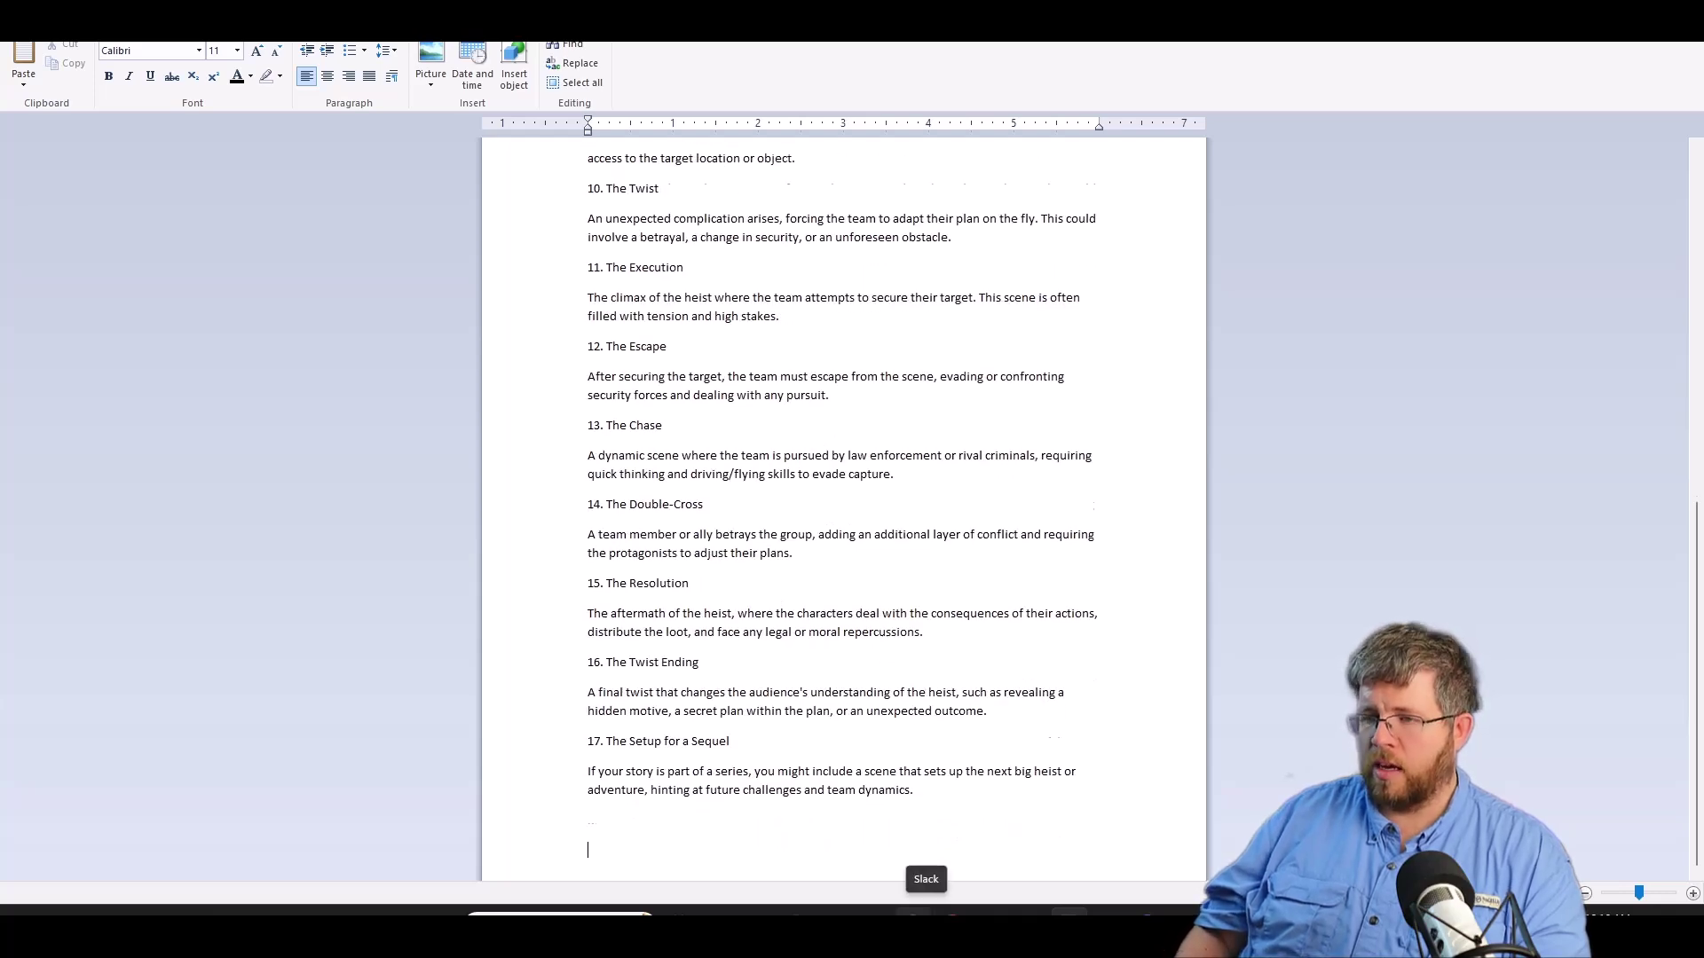
{"action": "type", "text": "Master and Apprentice Storyline:"}
{"action": "key", "text": "ctrl+v"}
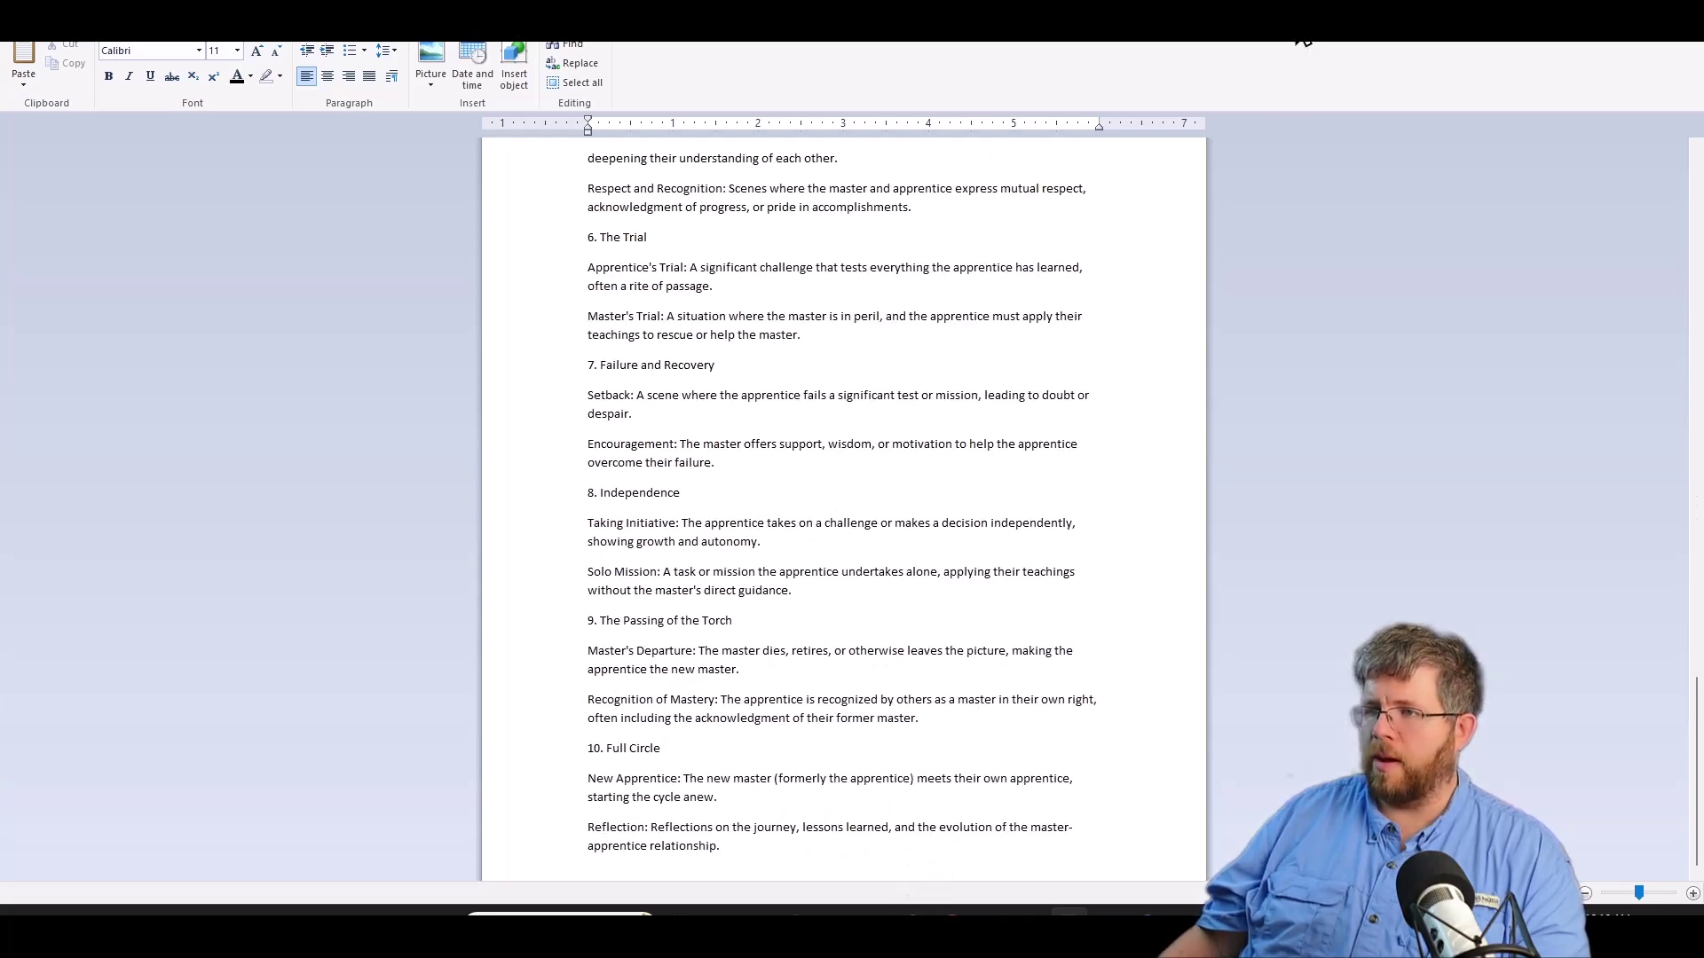
Ask a new ChatGPT chat for all scene types of a love story between a peasant woman posing as noble to infiltrate the nobility and a highest-born nobleman.
{"action": "key", "text": "alt+Tab"}
{"action": "key", "text": "ctrl+shift+o"}
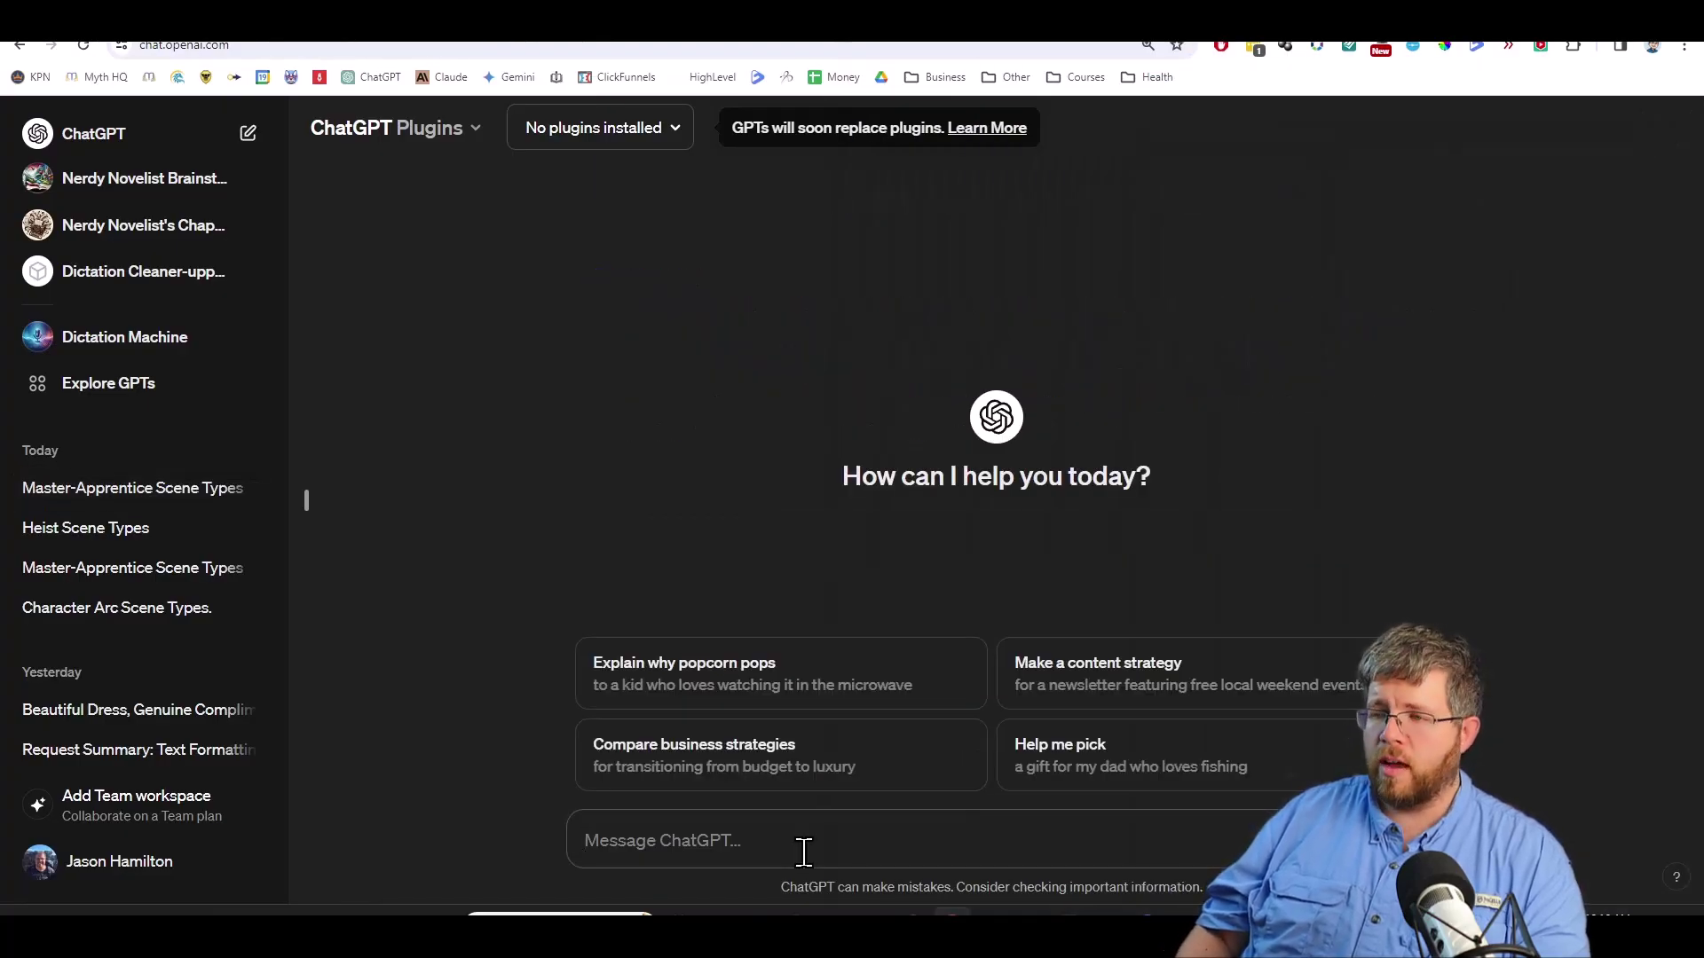
{"action": "type", "text": "Give me a complete list of scene types for a love story"}
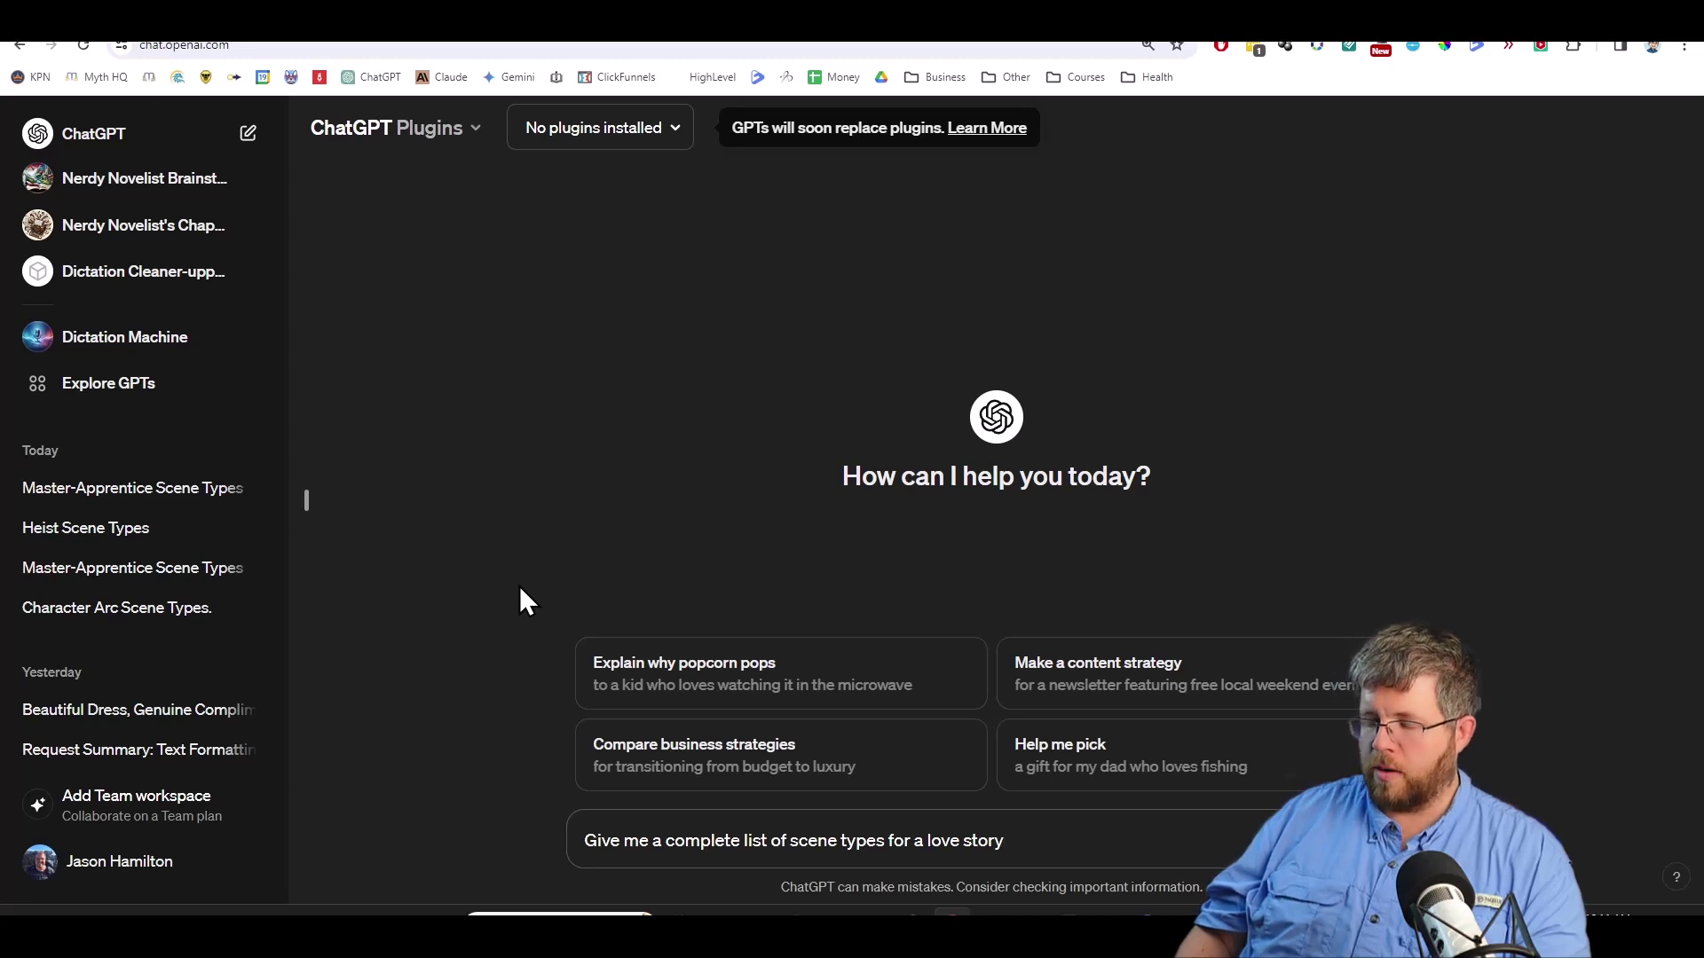
{"action": "type", "text": ", between a young woman who is a peasant pretending to be a noble to infiltrate the nobility, and a young man who is one of the highest nobles in the city."}
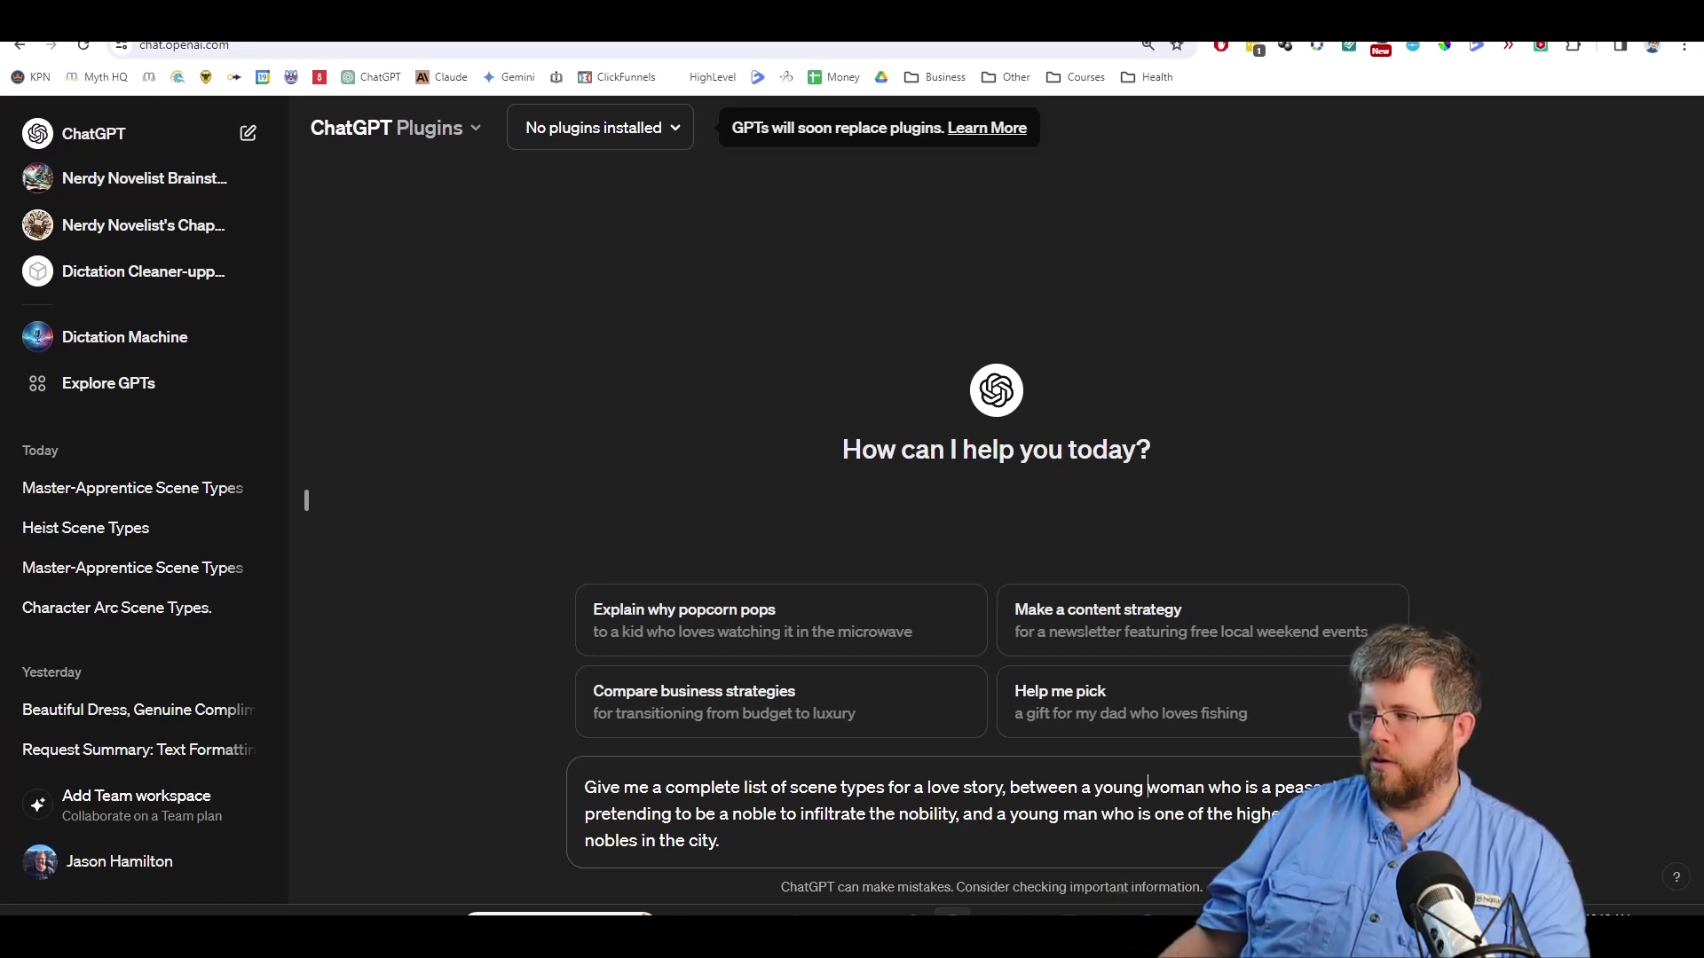
{"action": "key", "text": "Return"}
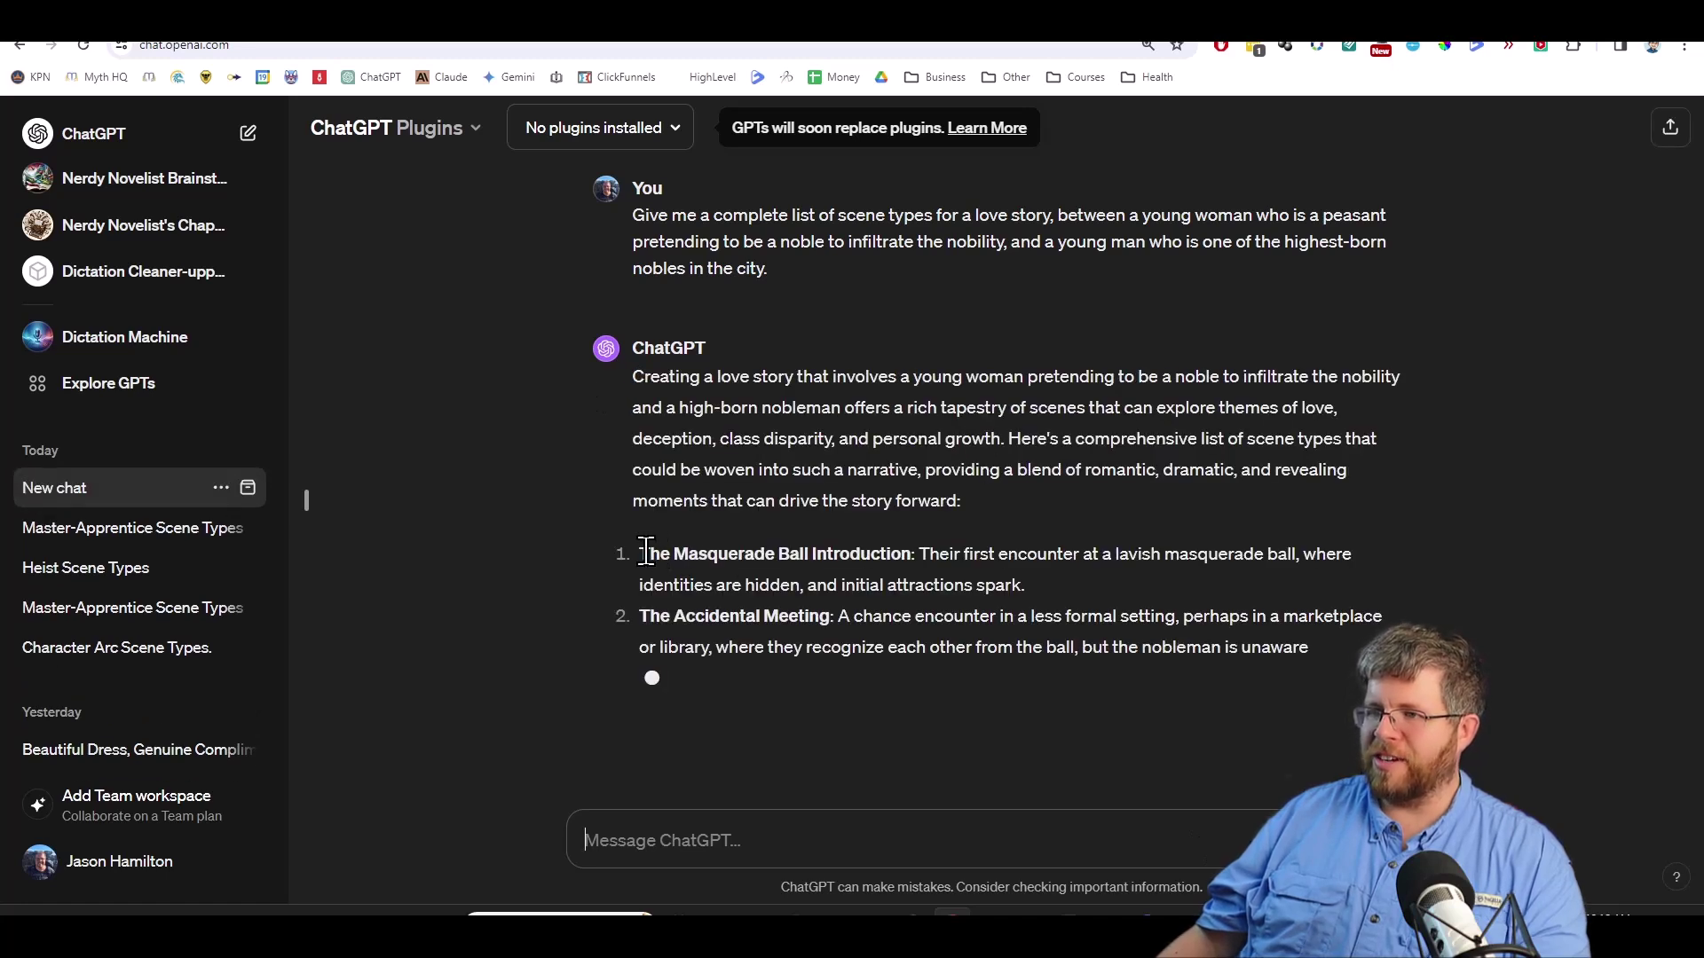
Copy the love story scene types from The Masquerade Ball Introduction onward and paste them under a "Love Story" storyline heading at the end of the WordPad document.
{"action": "scroll", "coordinate": [733, 559], "scroll_direction": "up", "scroll_amount": 1}
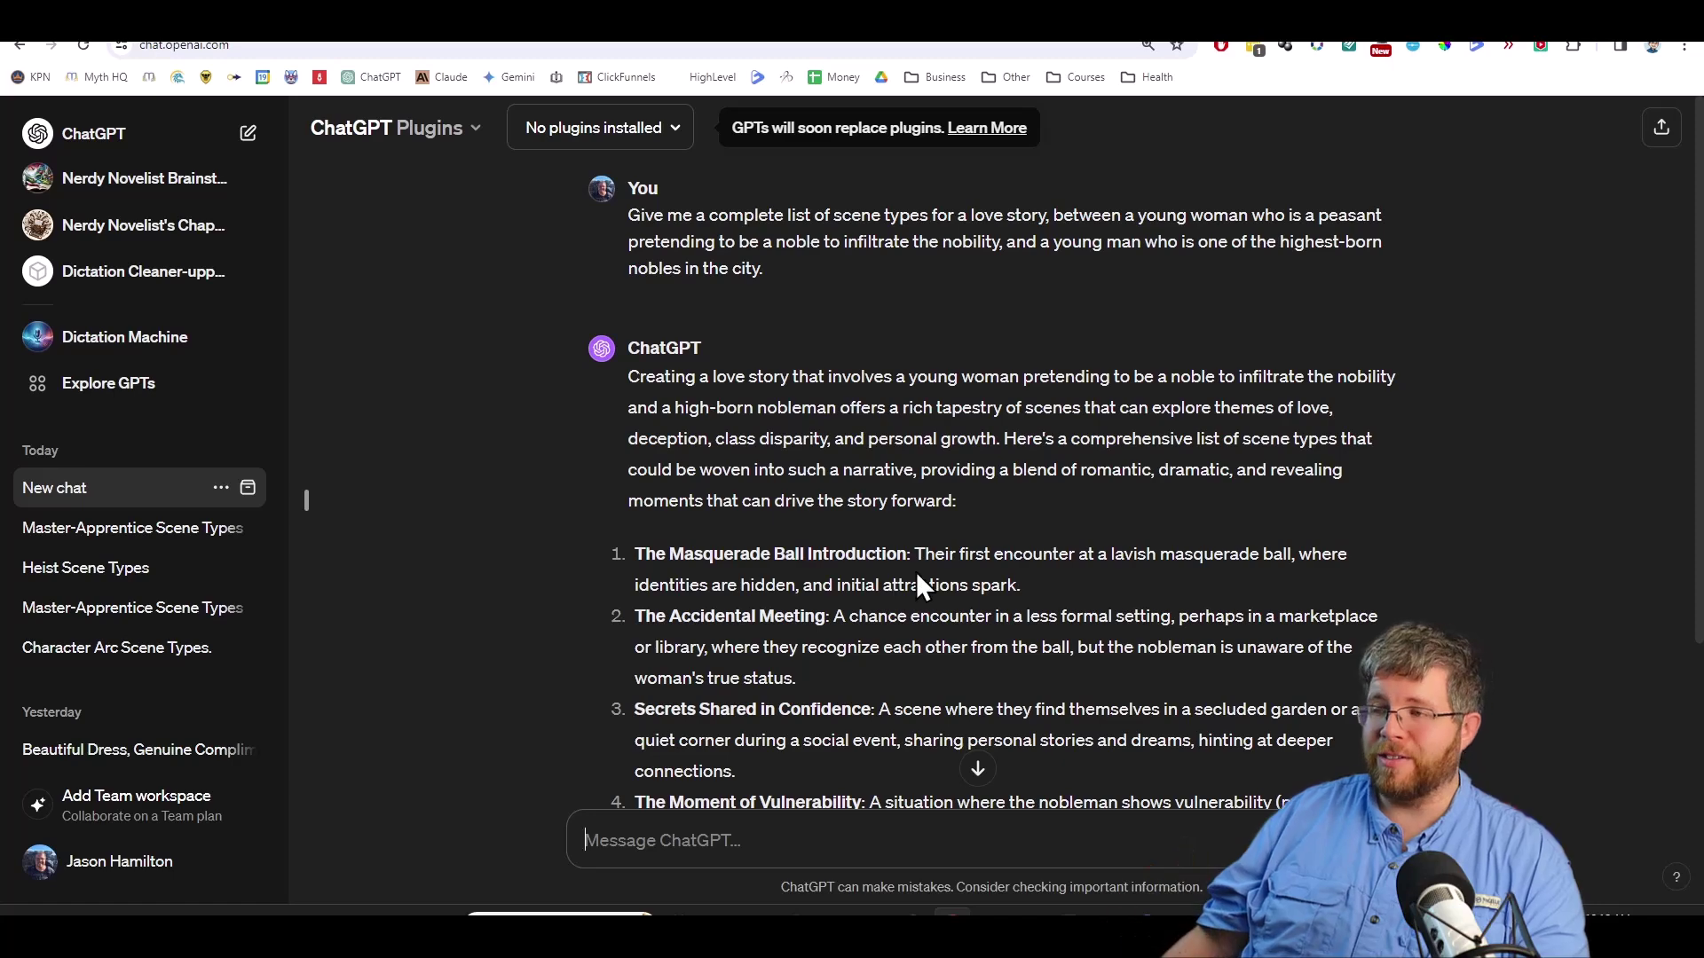
{"action": "left_click_drag", "start_coordinate": [634, 554], "coordinate": [1283, 806]}
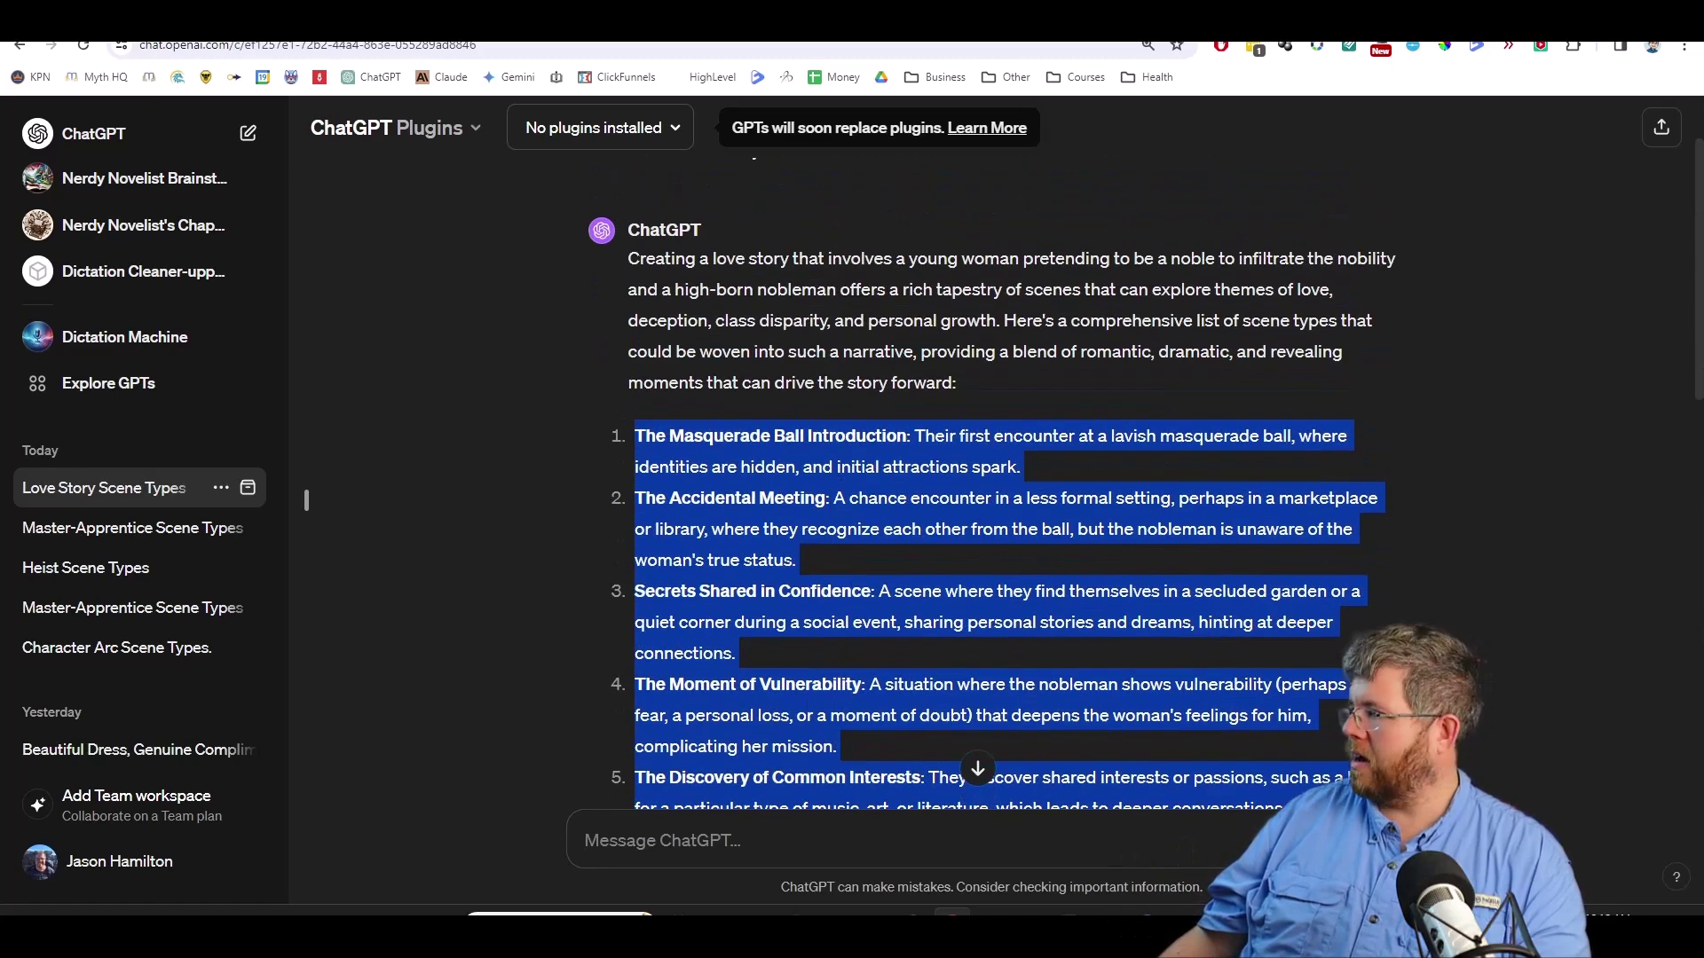
{"action": "key", "text": "alt+Tab"}
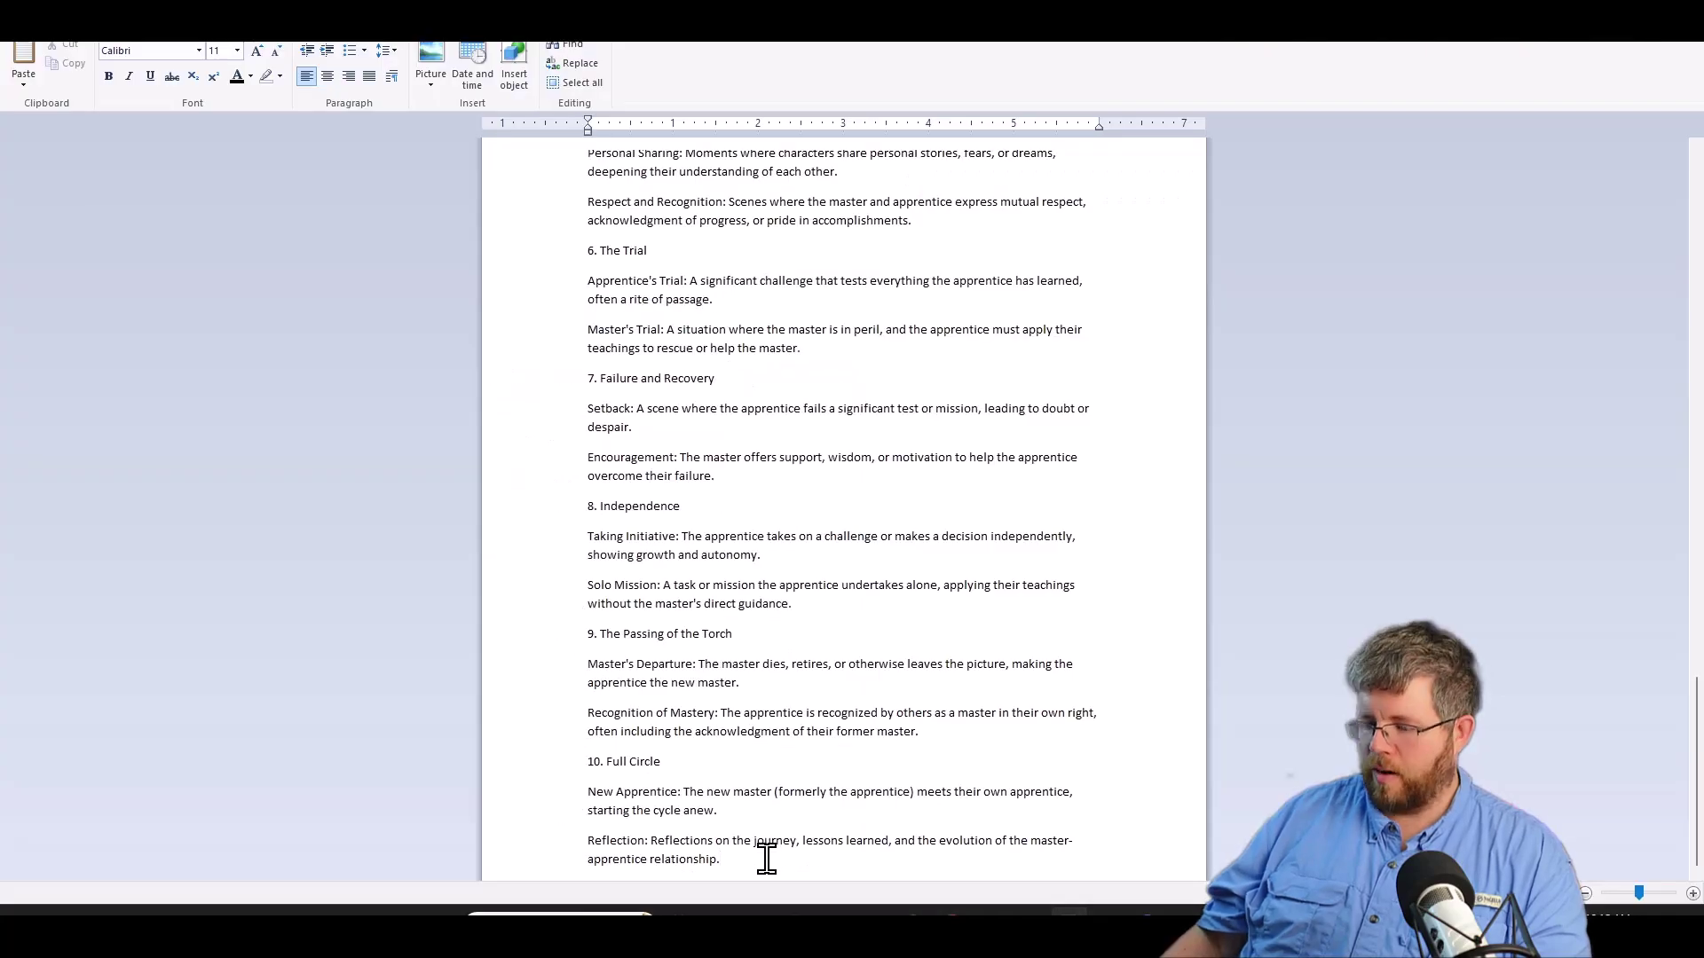
{"action": "key", "text": "ctrl+End"}
{"action": "type", "text": "Love Story"}
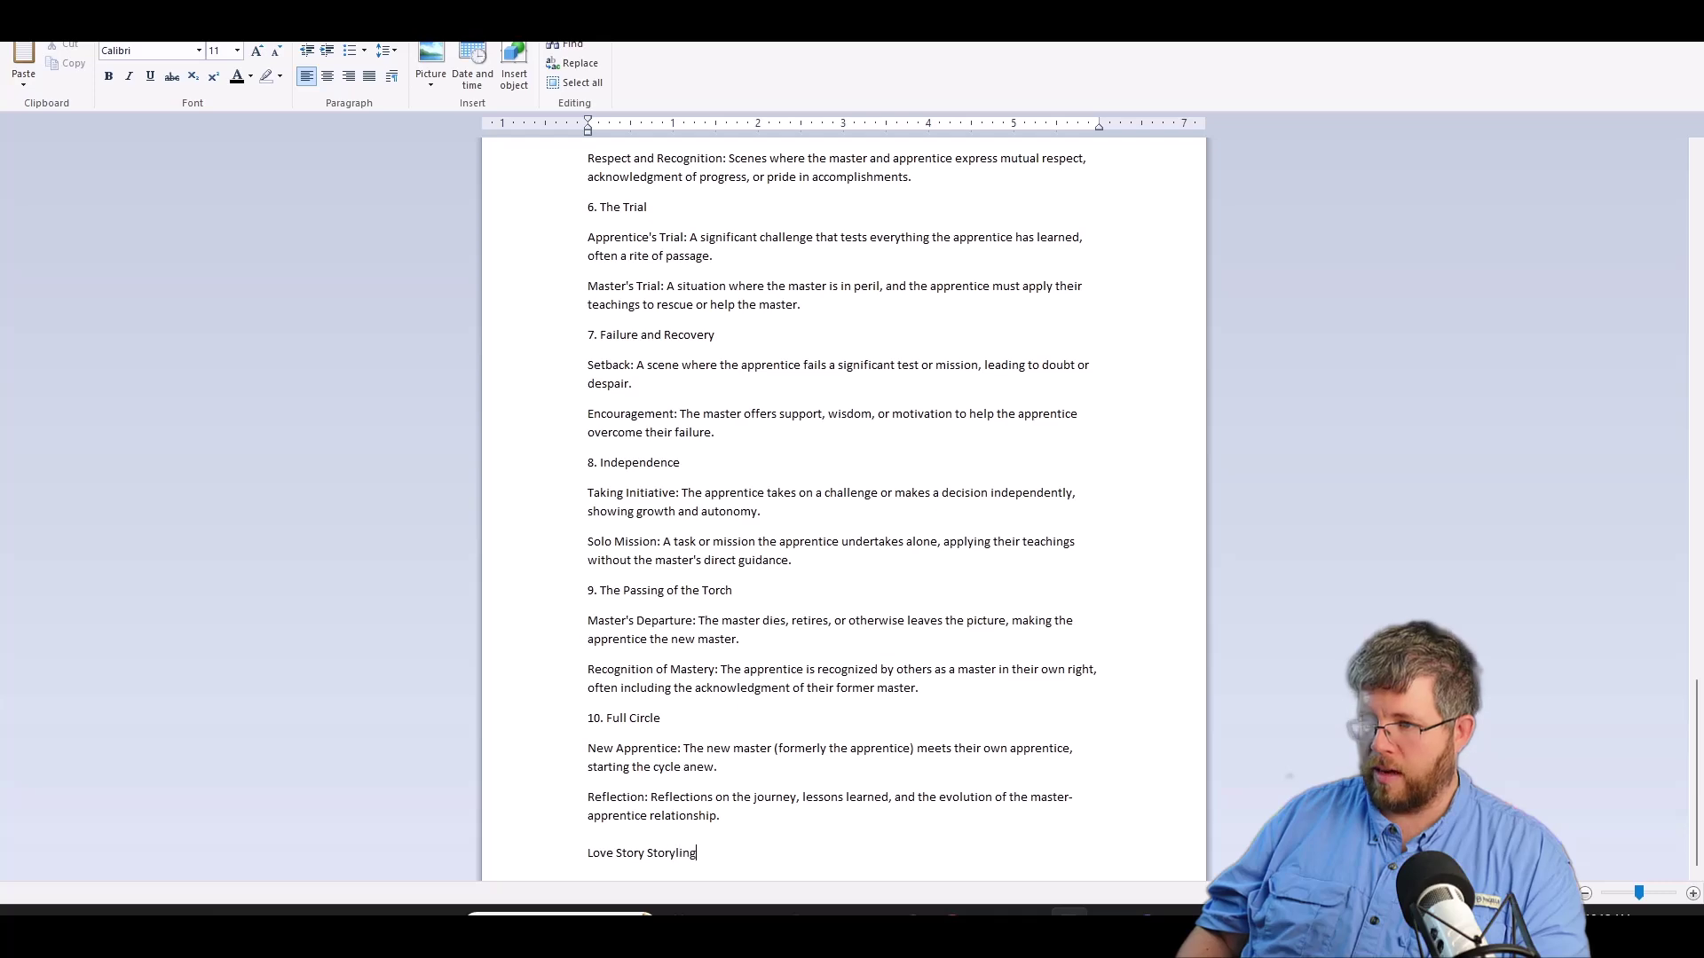
{"action": "key", "text": "ctrl+v"}
Switch to the browser's 24 Chapter Novel Outline article and examine its quick summary of the acts and chapters.
{"action": "key", "text": "alt+Tab"}
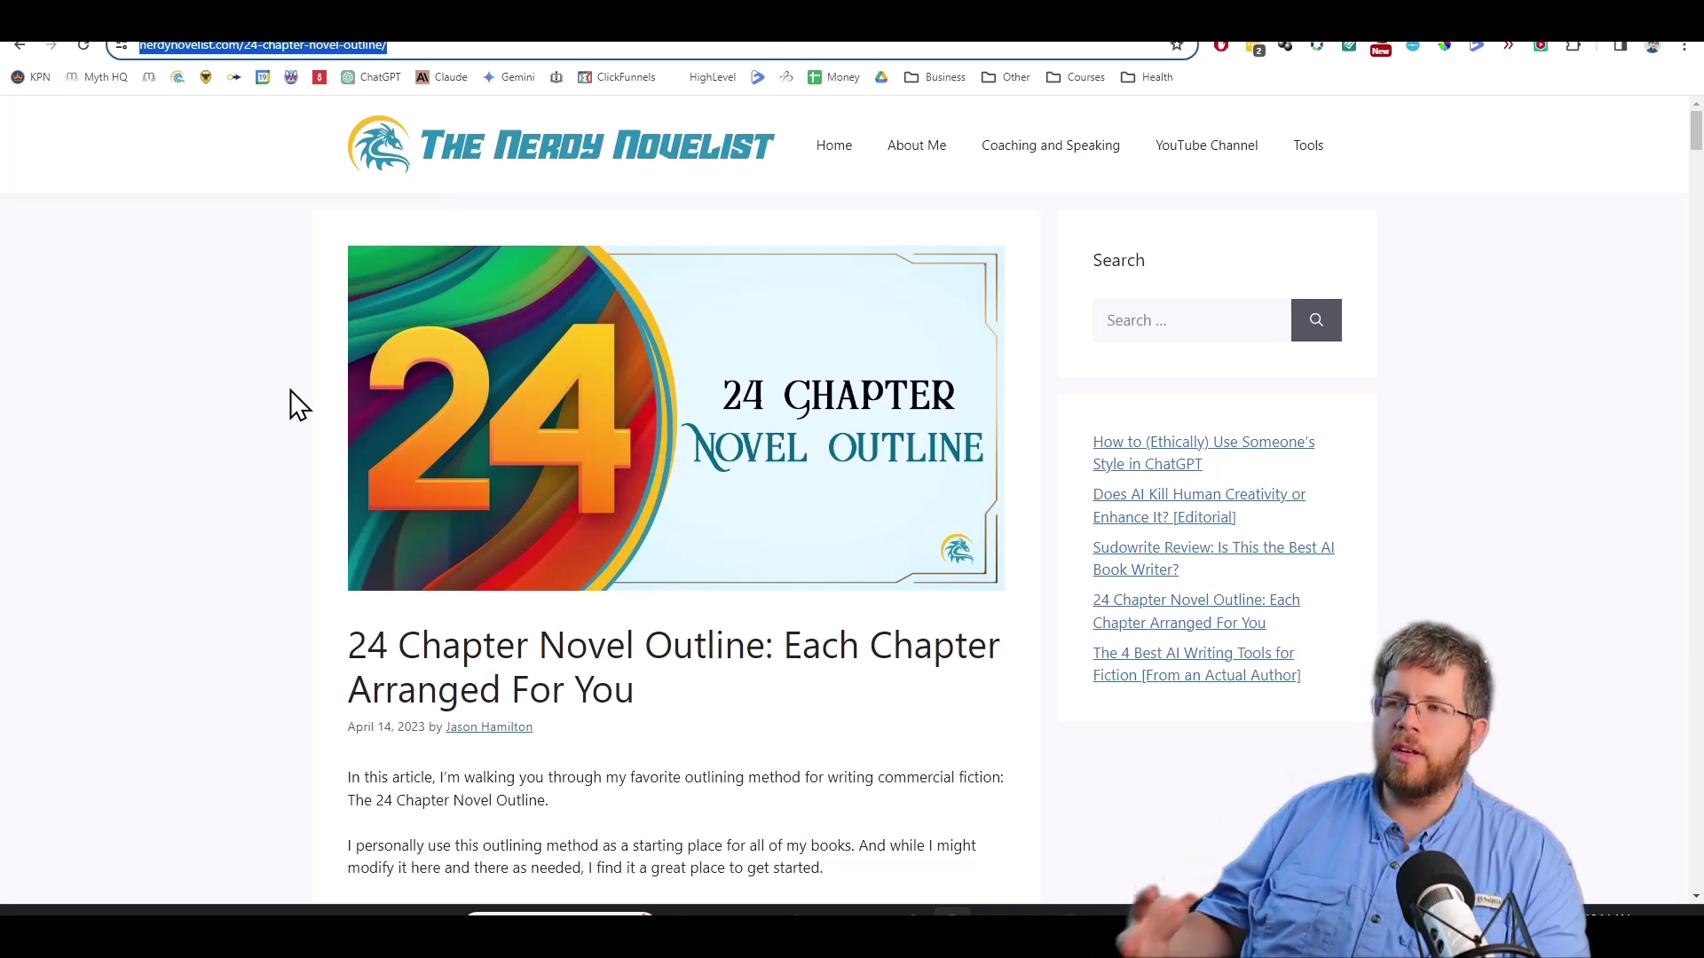
{"action": "scroll", "coordinate": [654, 331], "scroll_direction": "down", "scroll_amount": 9}
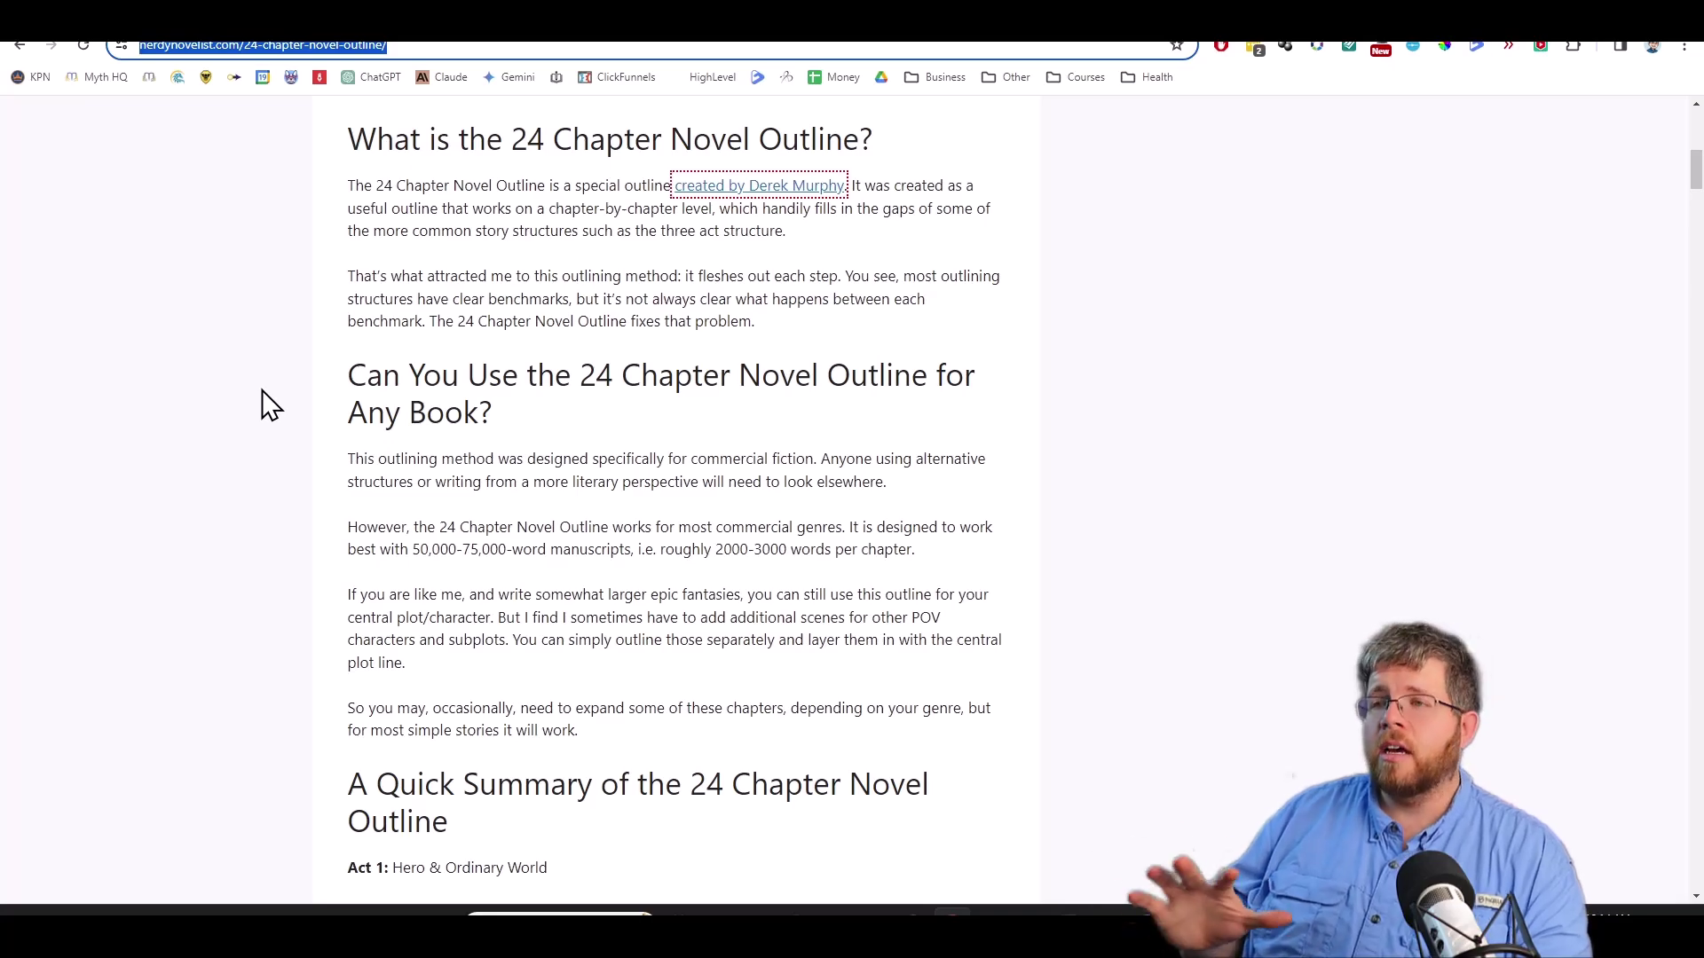
{"action": "scroll", "coordinate": [350, 449], "scroll_direction": "down", "scroll_amount": 5}
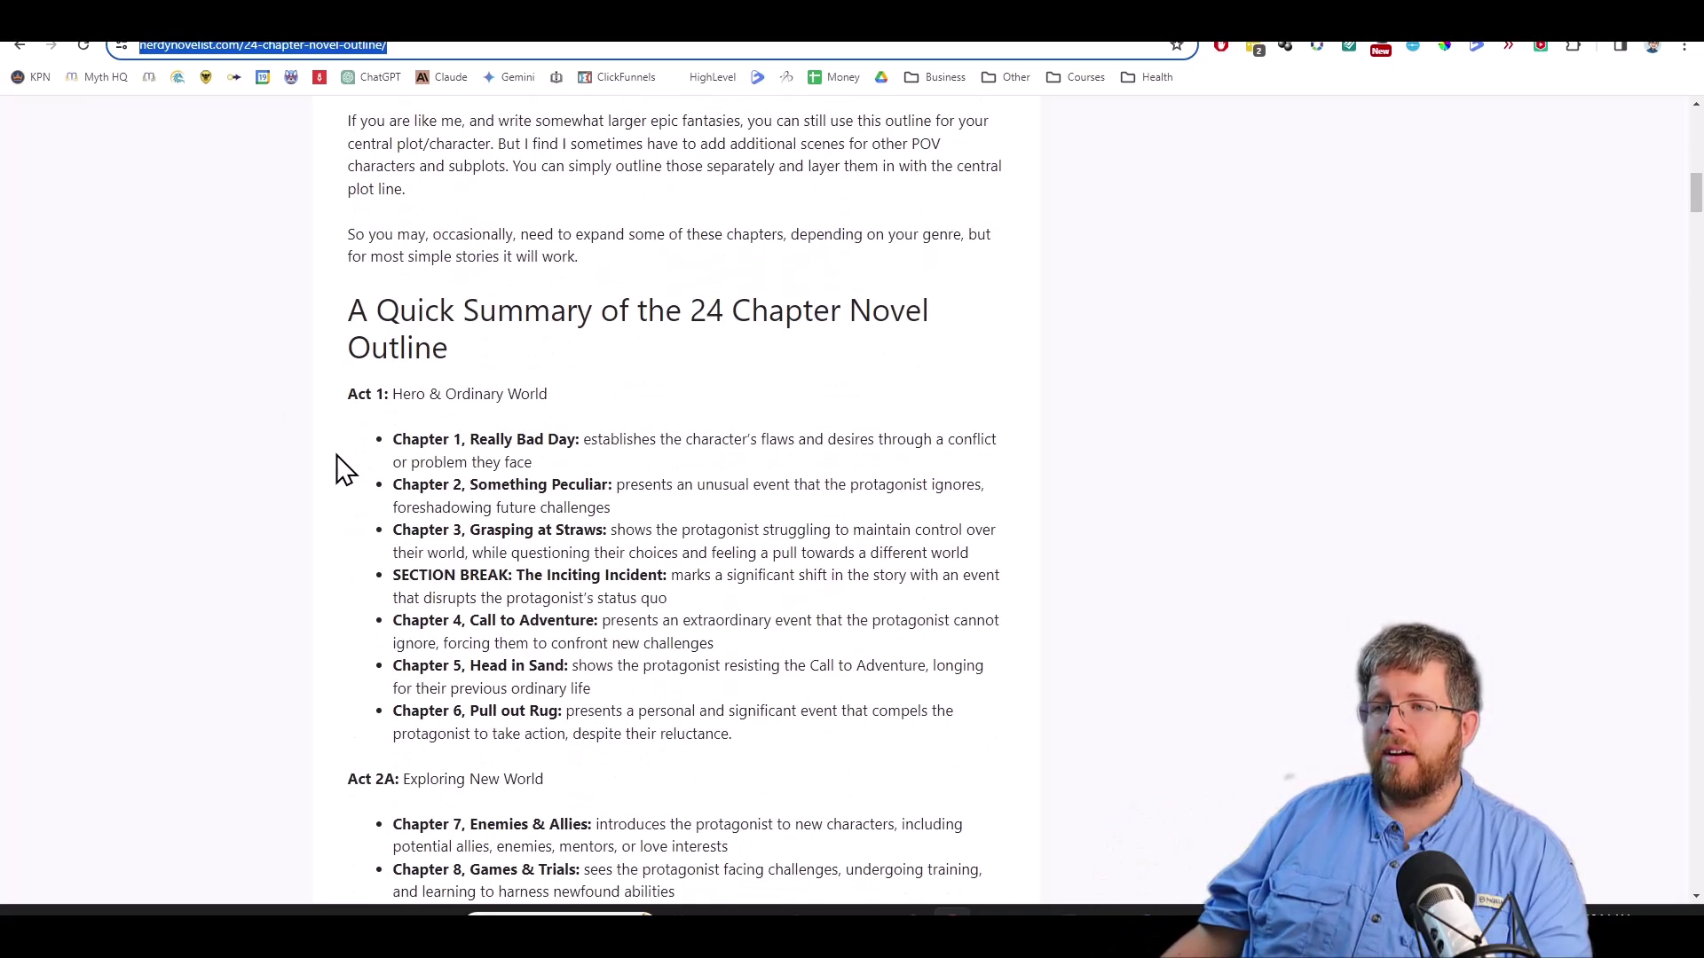
{"action": "scroll", "coordinate": [330, 470], "scroll_direction": "down", "scroll_amount": 3}
{"action": "scroll", "coordinate": [323, 384], "scroll_direction": "up", "scroll_amount": 2}
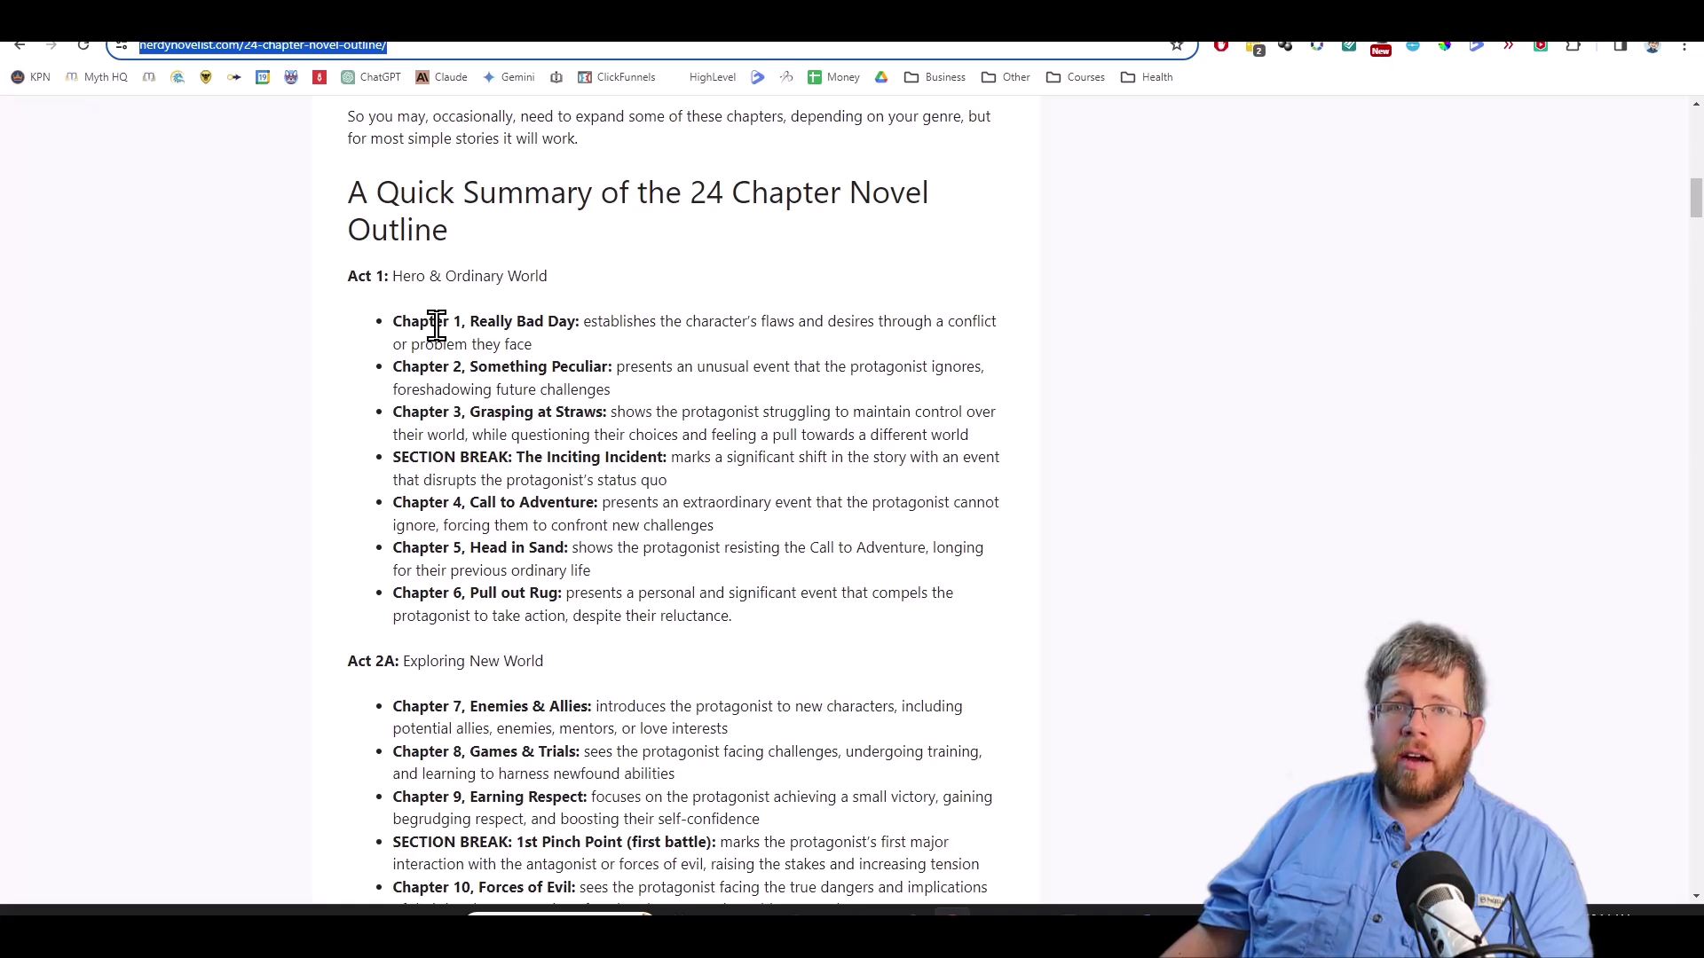
Copy the article's quick summary from Act 1 through the optional Chapter 25, and switch to the WordPad document.
{"action": "left_click", "coordinate": [348, 278]}
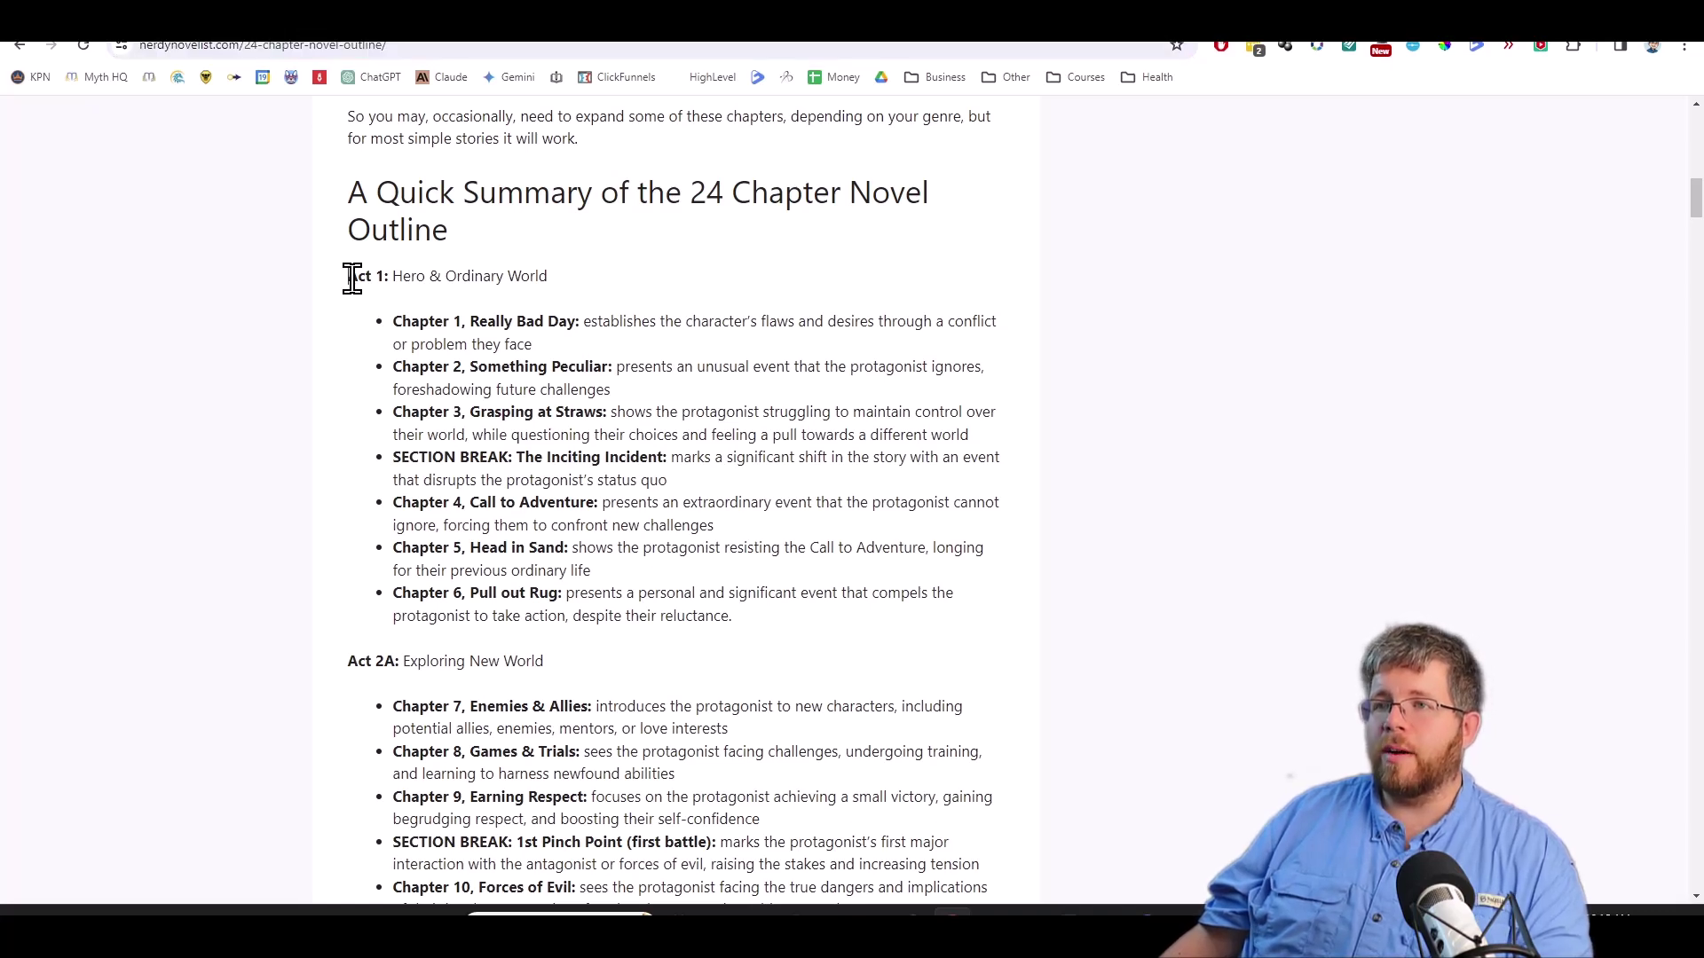
{"action": "left_click_drag", "start_coordinate": [355, 279], "coordinate": [933, 657]}
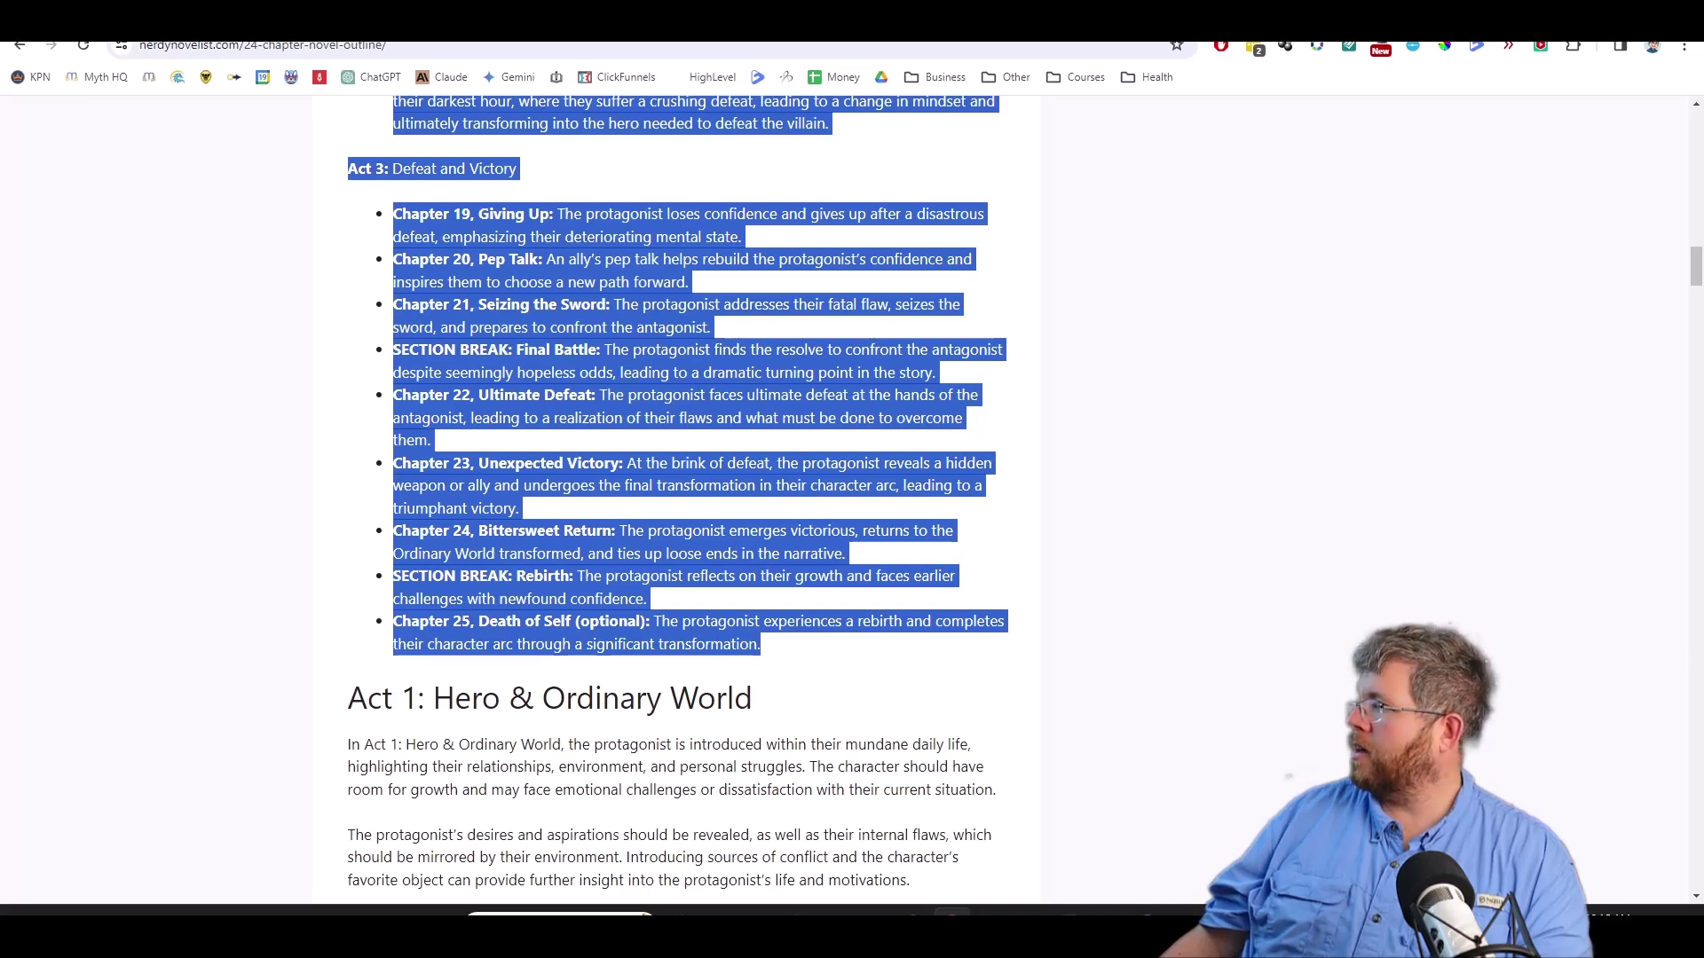
{"action": "key", "text": "alt+Tab"}
Add the heading "The Foundational Novel Outline and Character Arc for the Protagonist:" above the heist plotline and paste the copied chapter summary beneath it.
{"action": "type", "text": "The"}
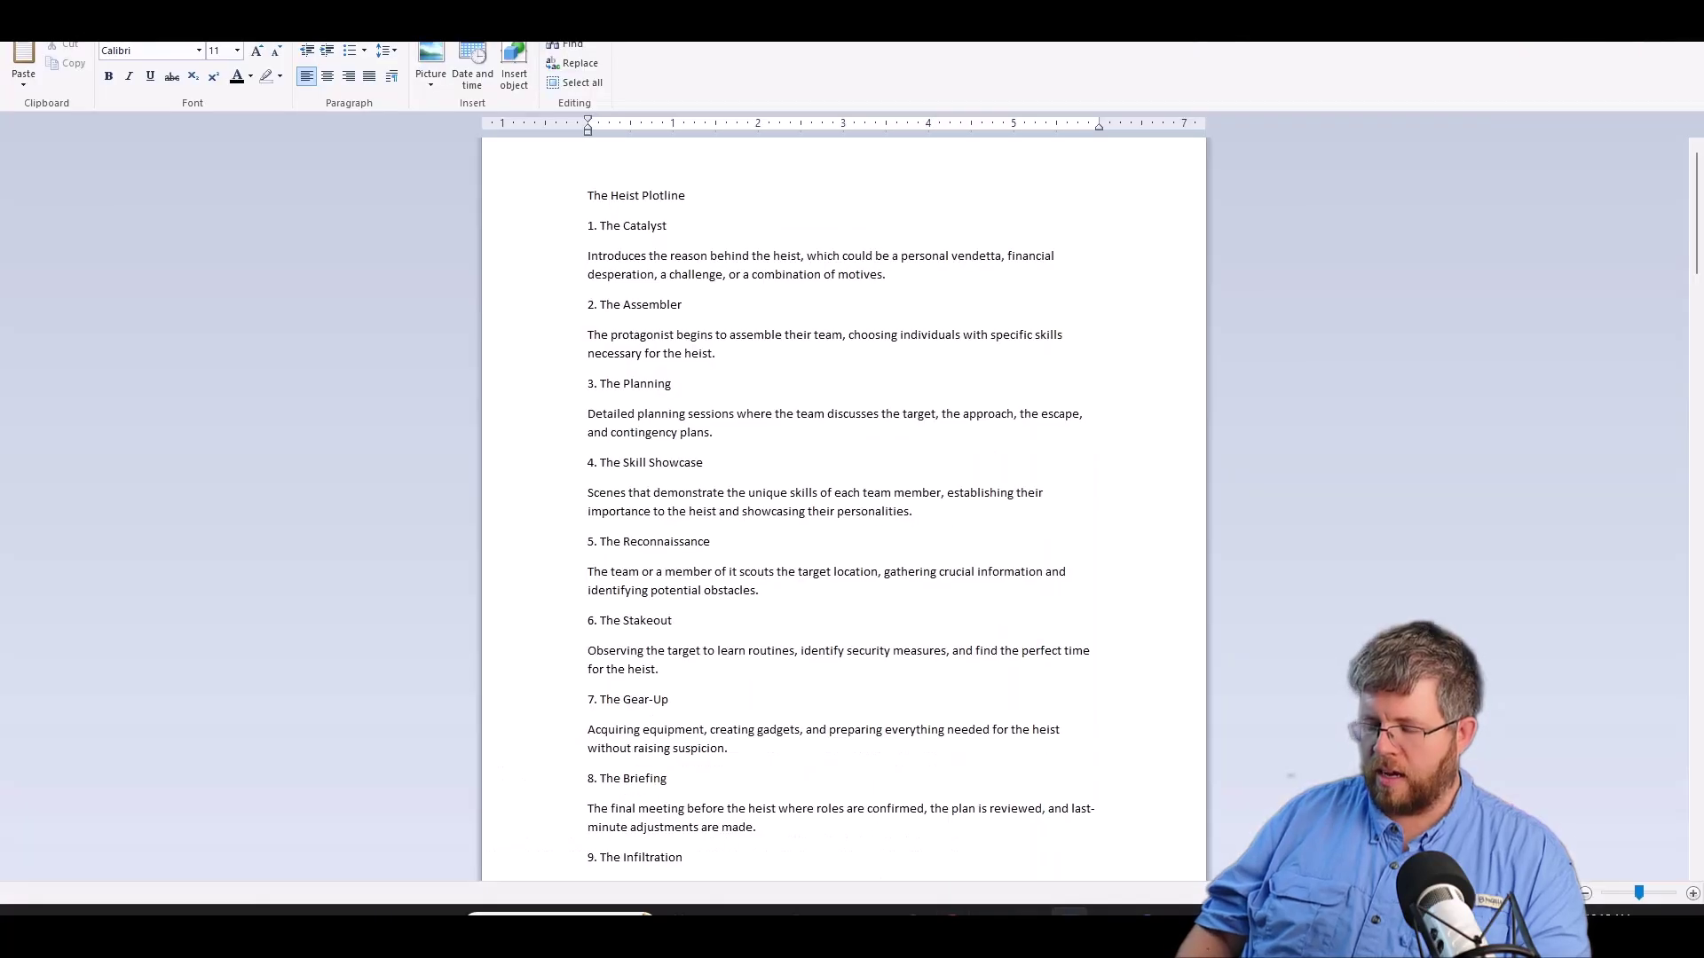
{"action": "type", "text": " Foundational Novel Outlin"}
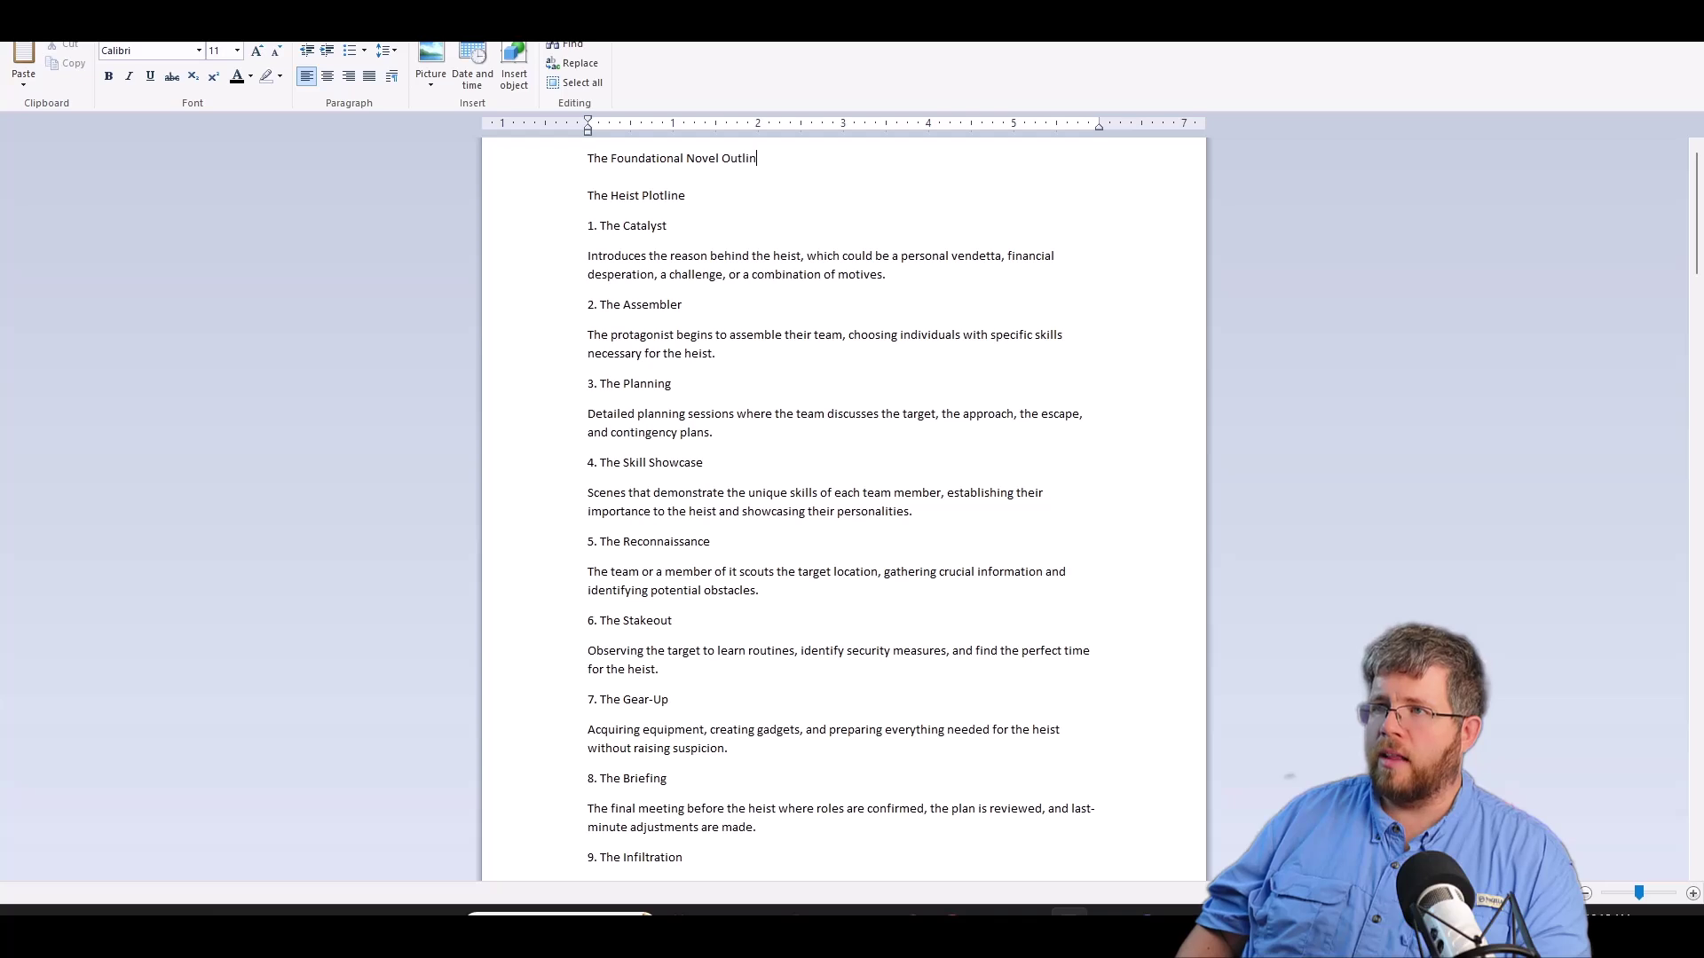
{"action": "type", "text": "e and Character"}
{"action": "key", "text": "ctrl+BackSpace"}
{"action": "type", "text": "Character Arc for the Protagonist:"}
{"action": "key", "text": "Return"}
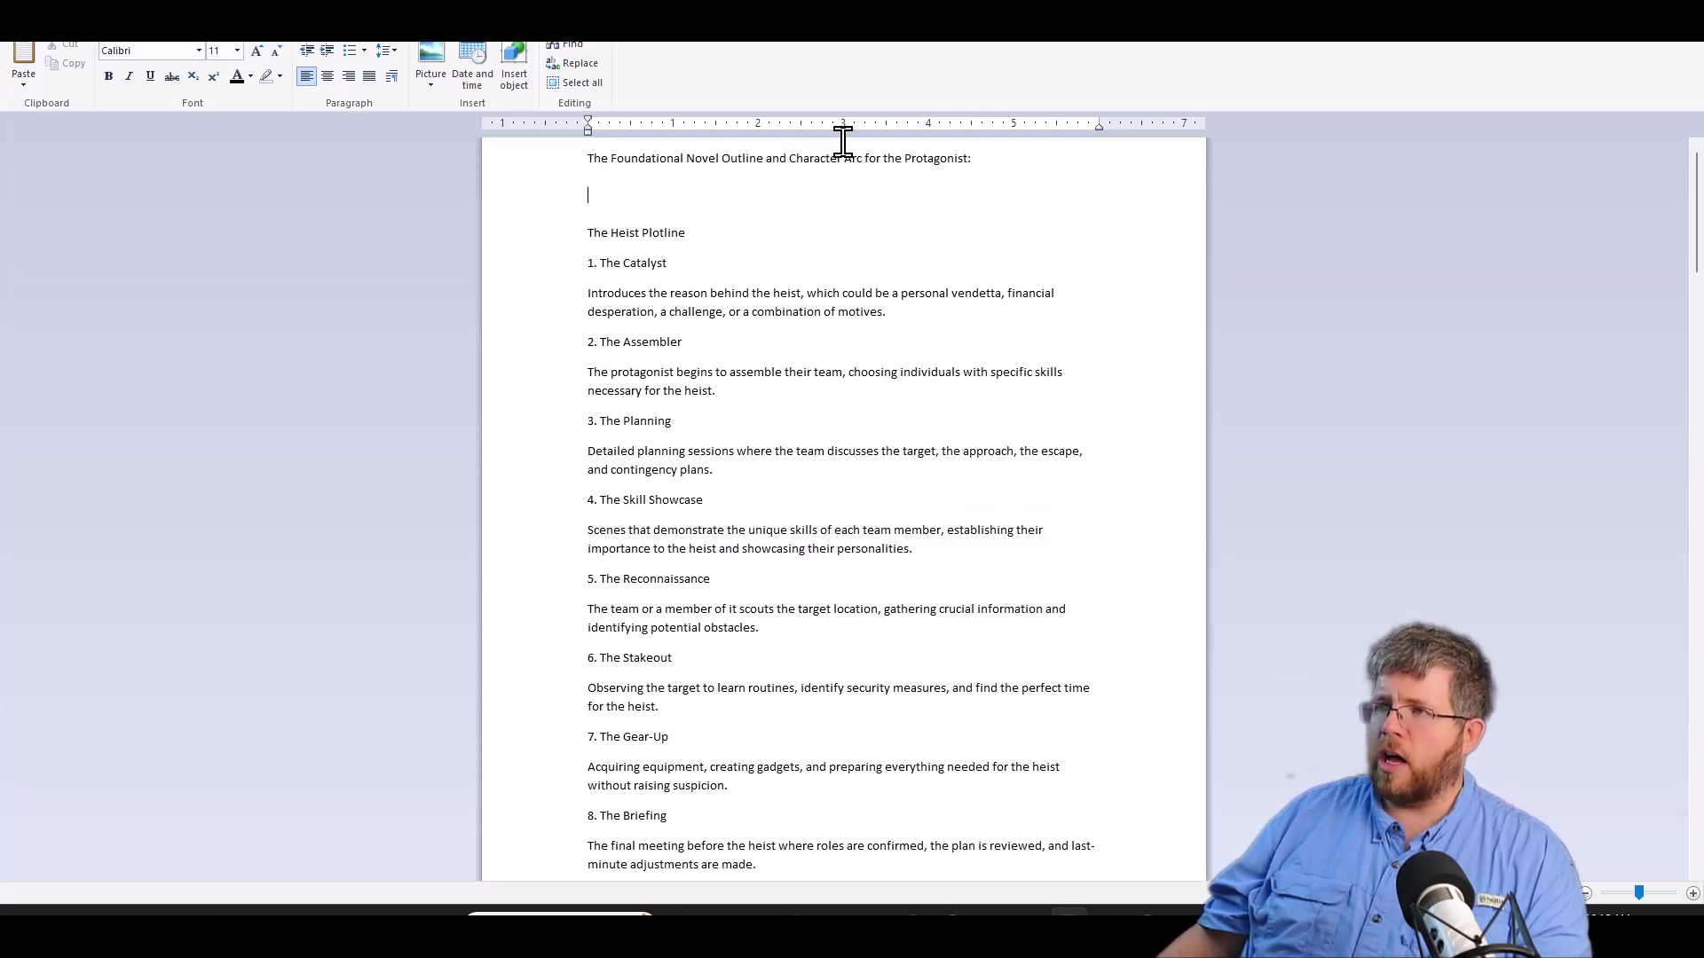
{"action": "key", "text": "ctrl+v"}
{"action": "scroll", "coordinate": [1015, 663], "scroll_direction": "up", "scroll_amount": 15}
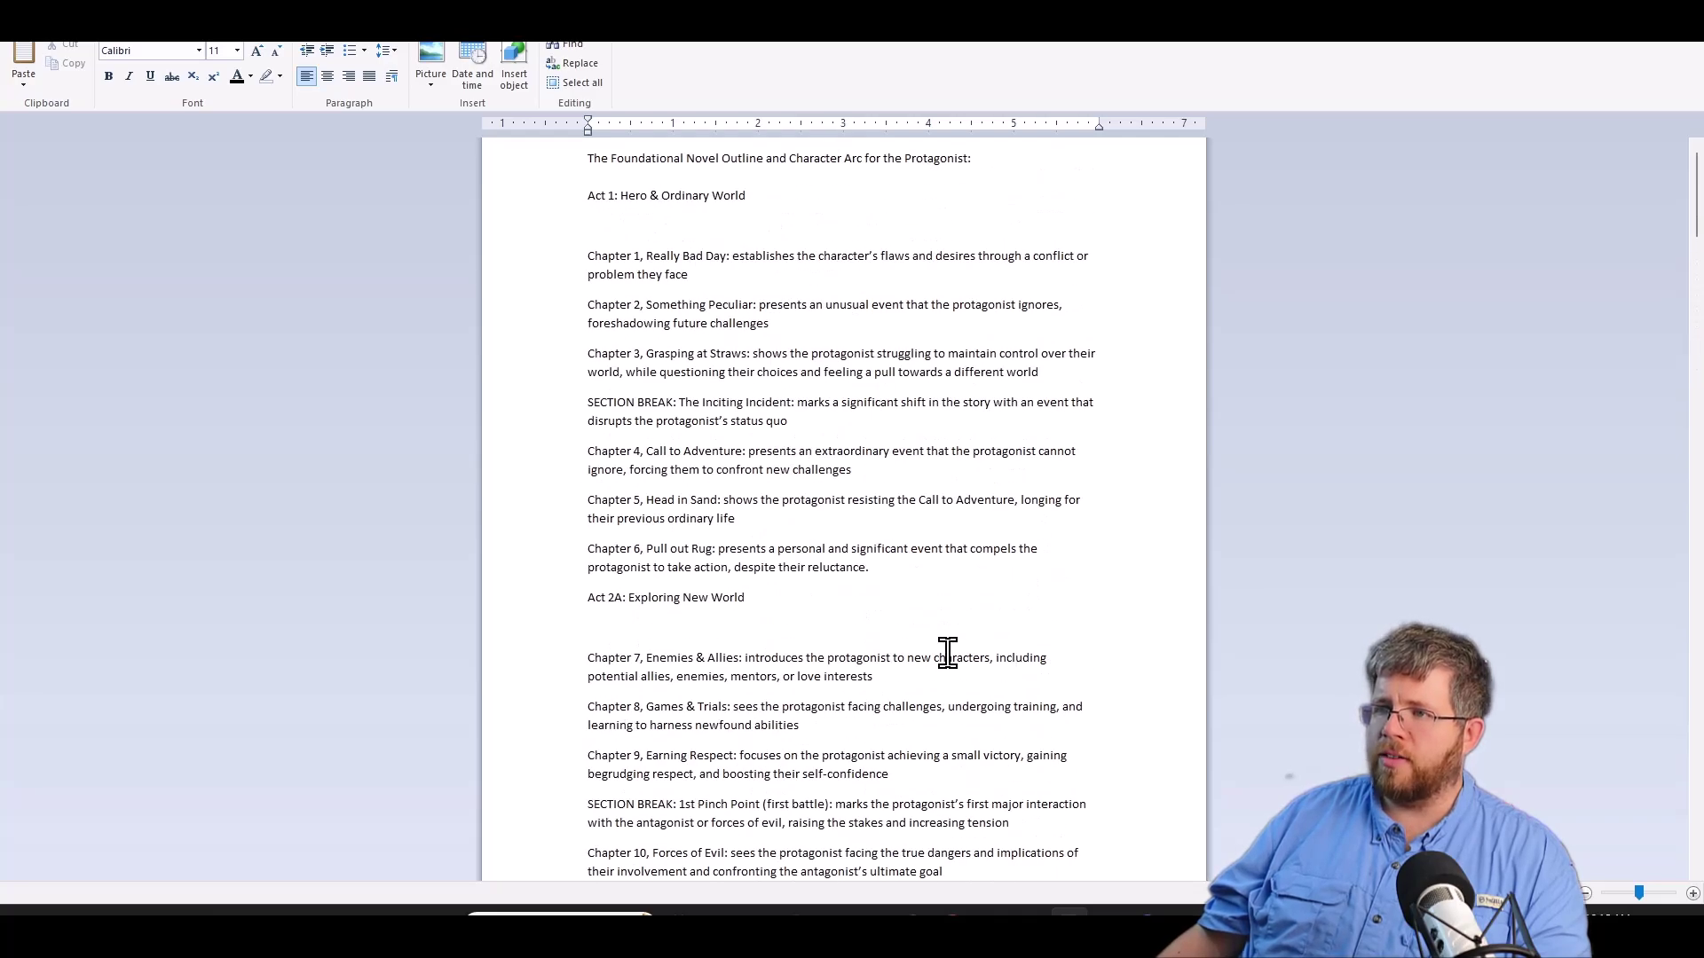
Copy the entire text of the WordPad document and switch to the empty ChatGPT chat in the browser.
{"action": "scroll", "coordinate": [830, 656], "scroll_direction": "down", "scroll_amount": 15}
{"action": "scroll", "coordinate": [830, 657], "scroll_direction": "down", "scroll_amount": 15}
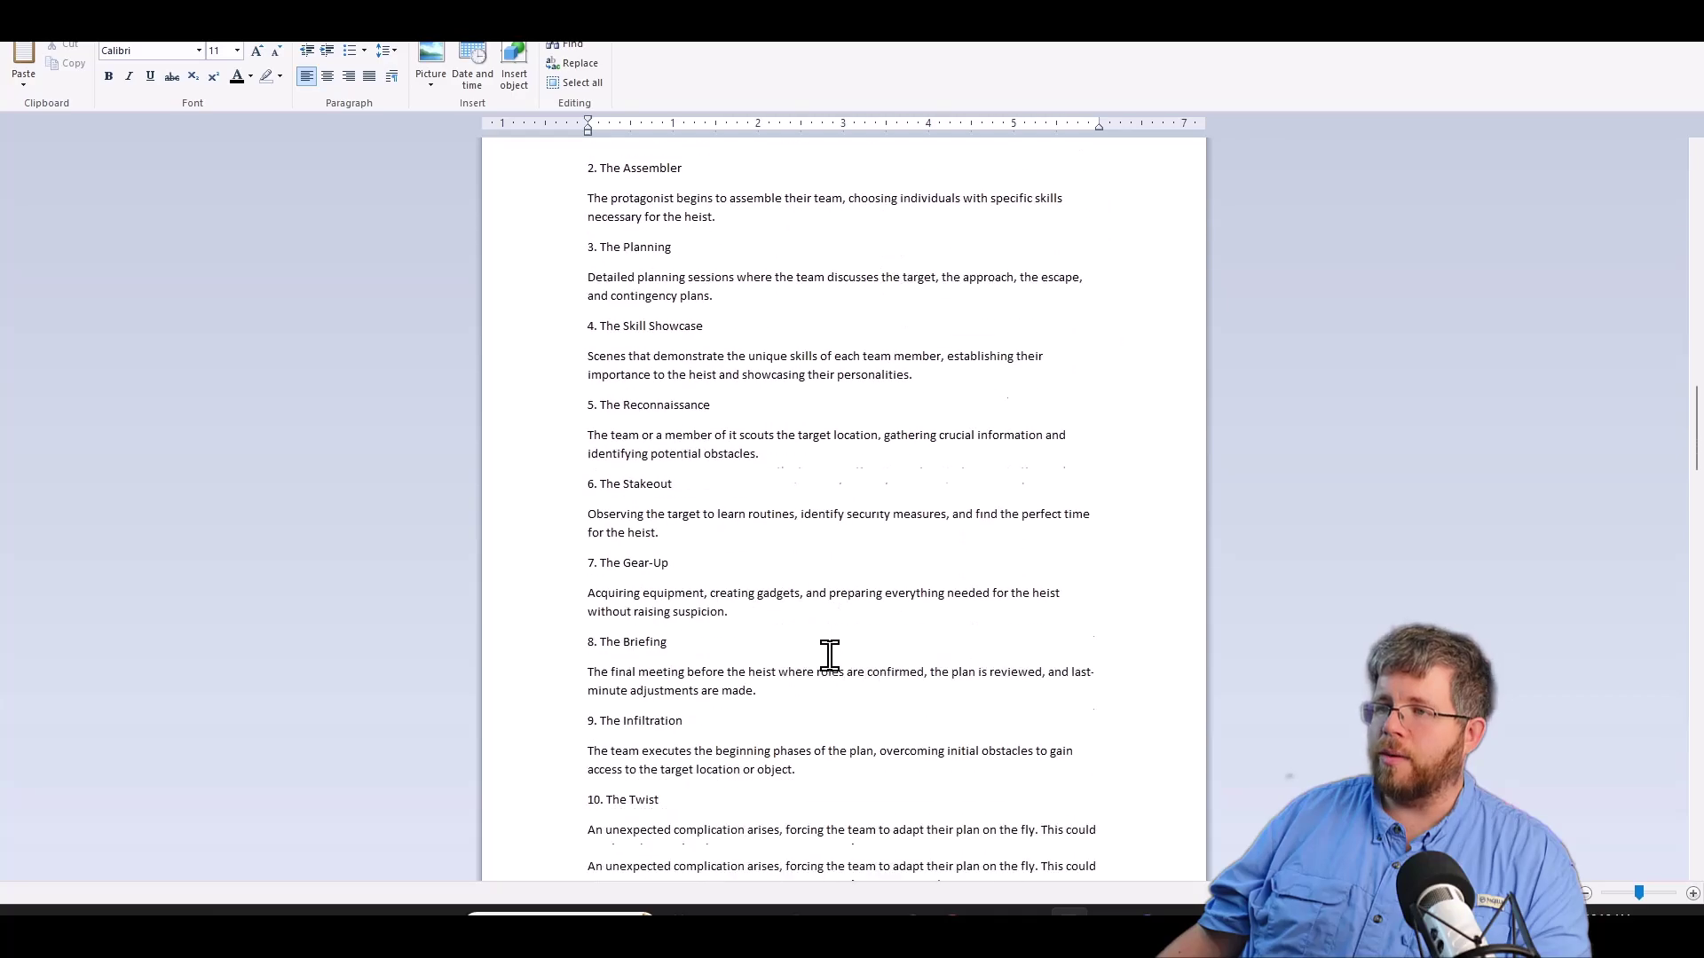
{"action": "scroll", "coordinate": [824, 656], "scroll_direction": "down", "scroll_amount": 15}
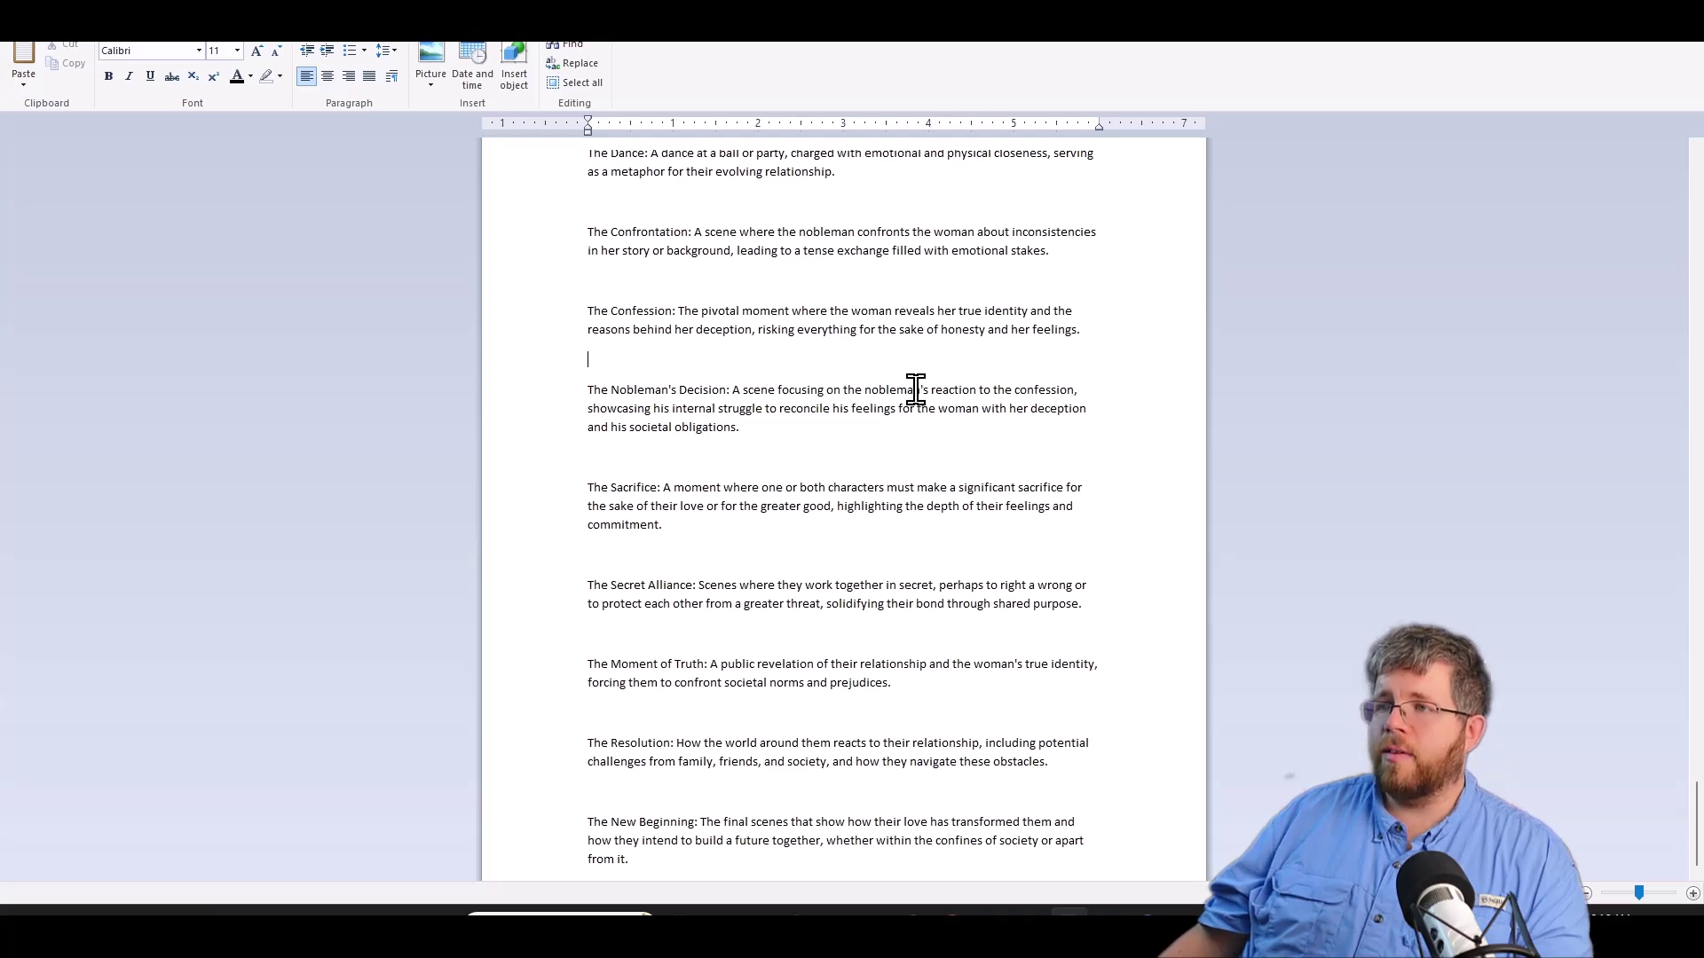
{"action": "key", "text": "ctrl+a"}
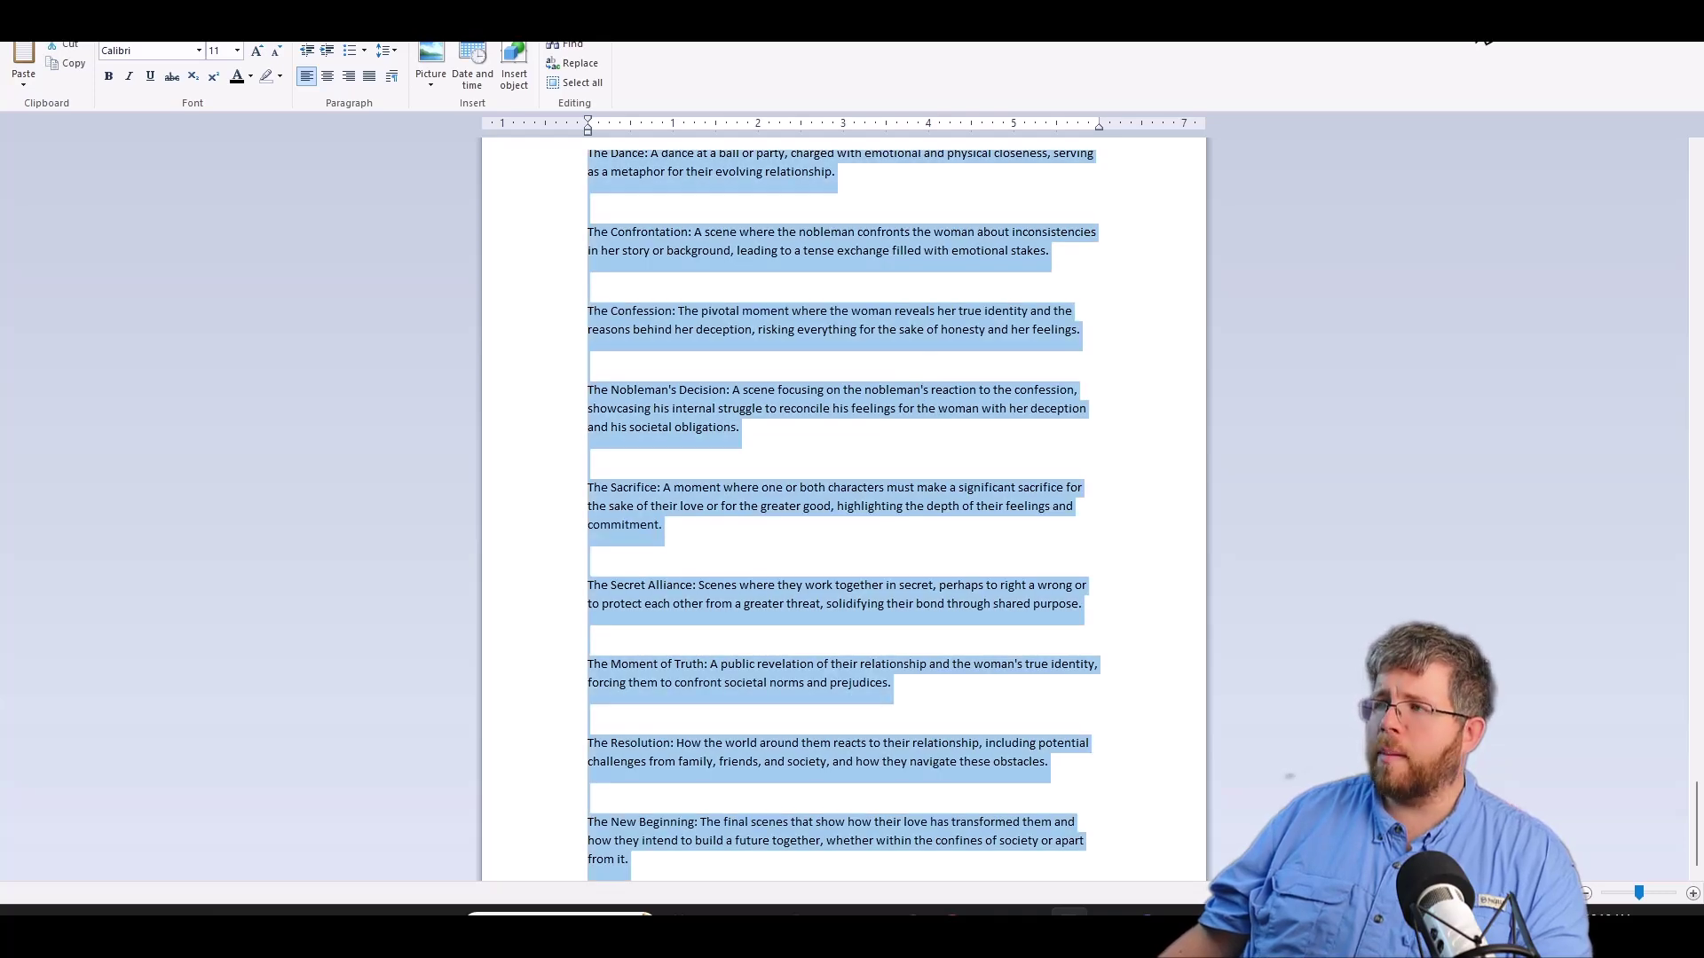
{"action": "key", "text": "alt+Tab"}
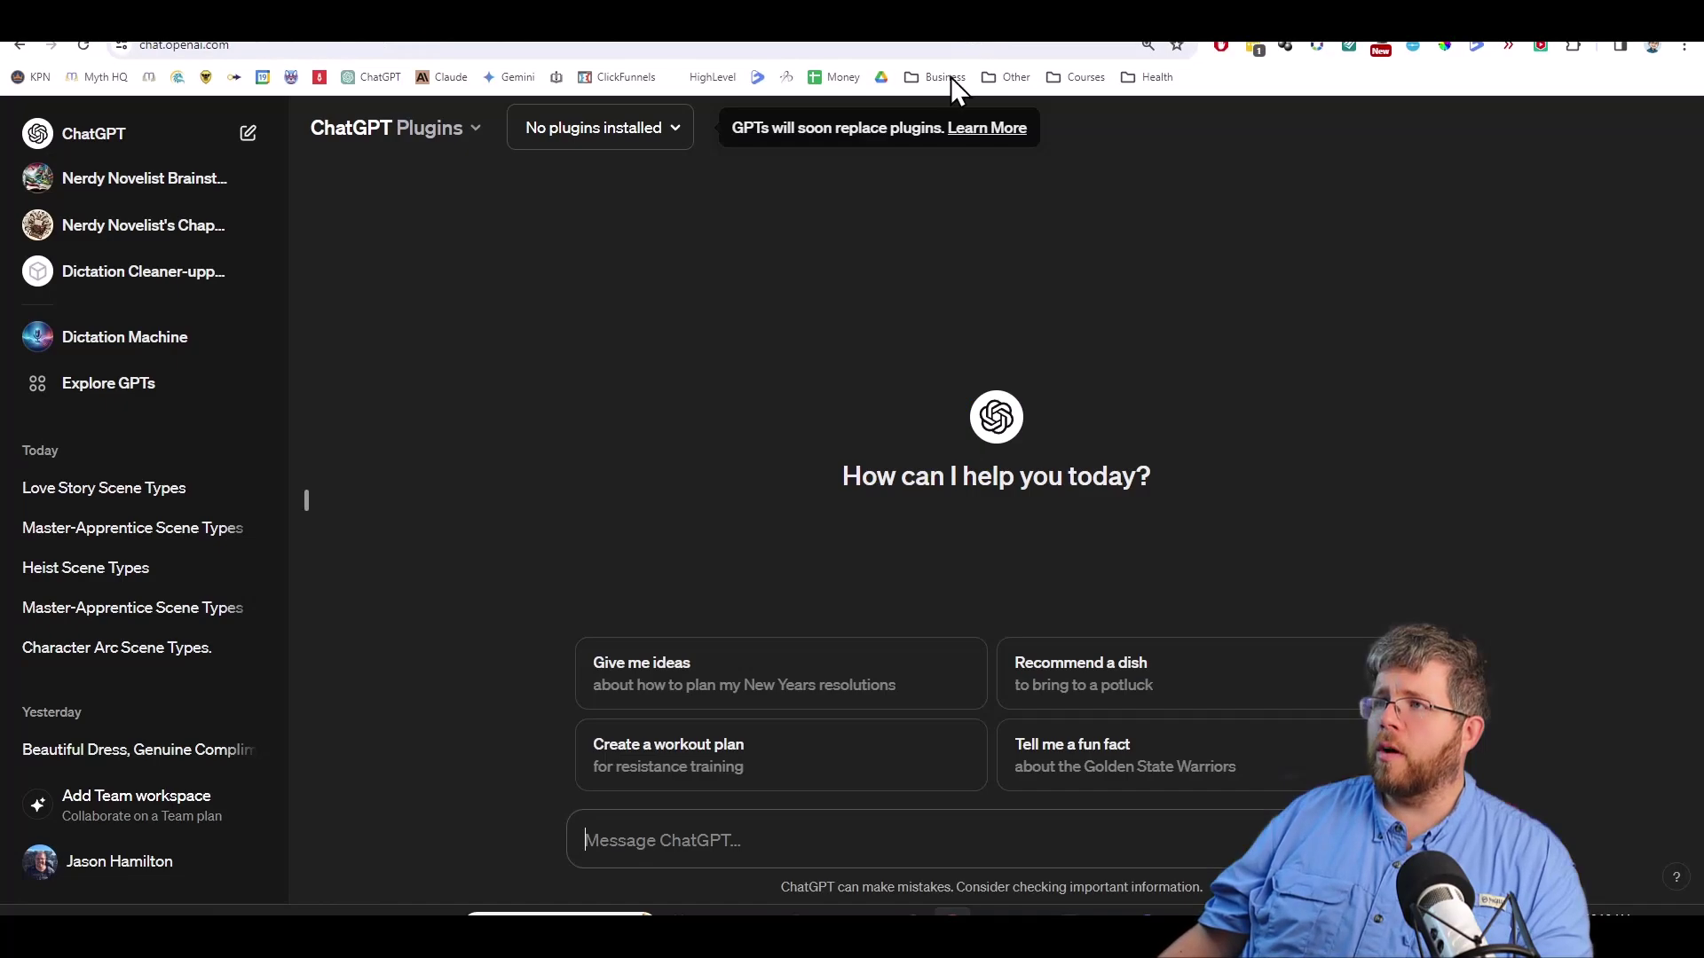
Ask ChatGPT for a comprehensive outline layering all four plotlines, with combined scenes clearly labelled, and include the copied scene type document below the request.
{"action": "left_click", "coordinate": [662, 830]}
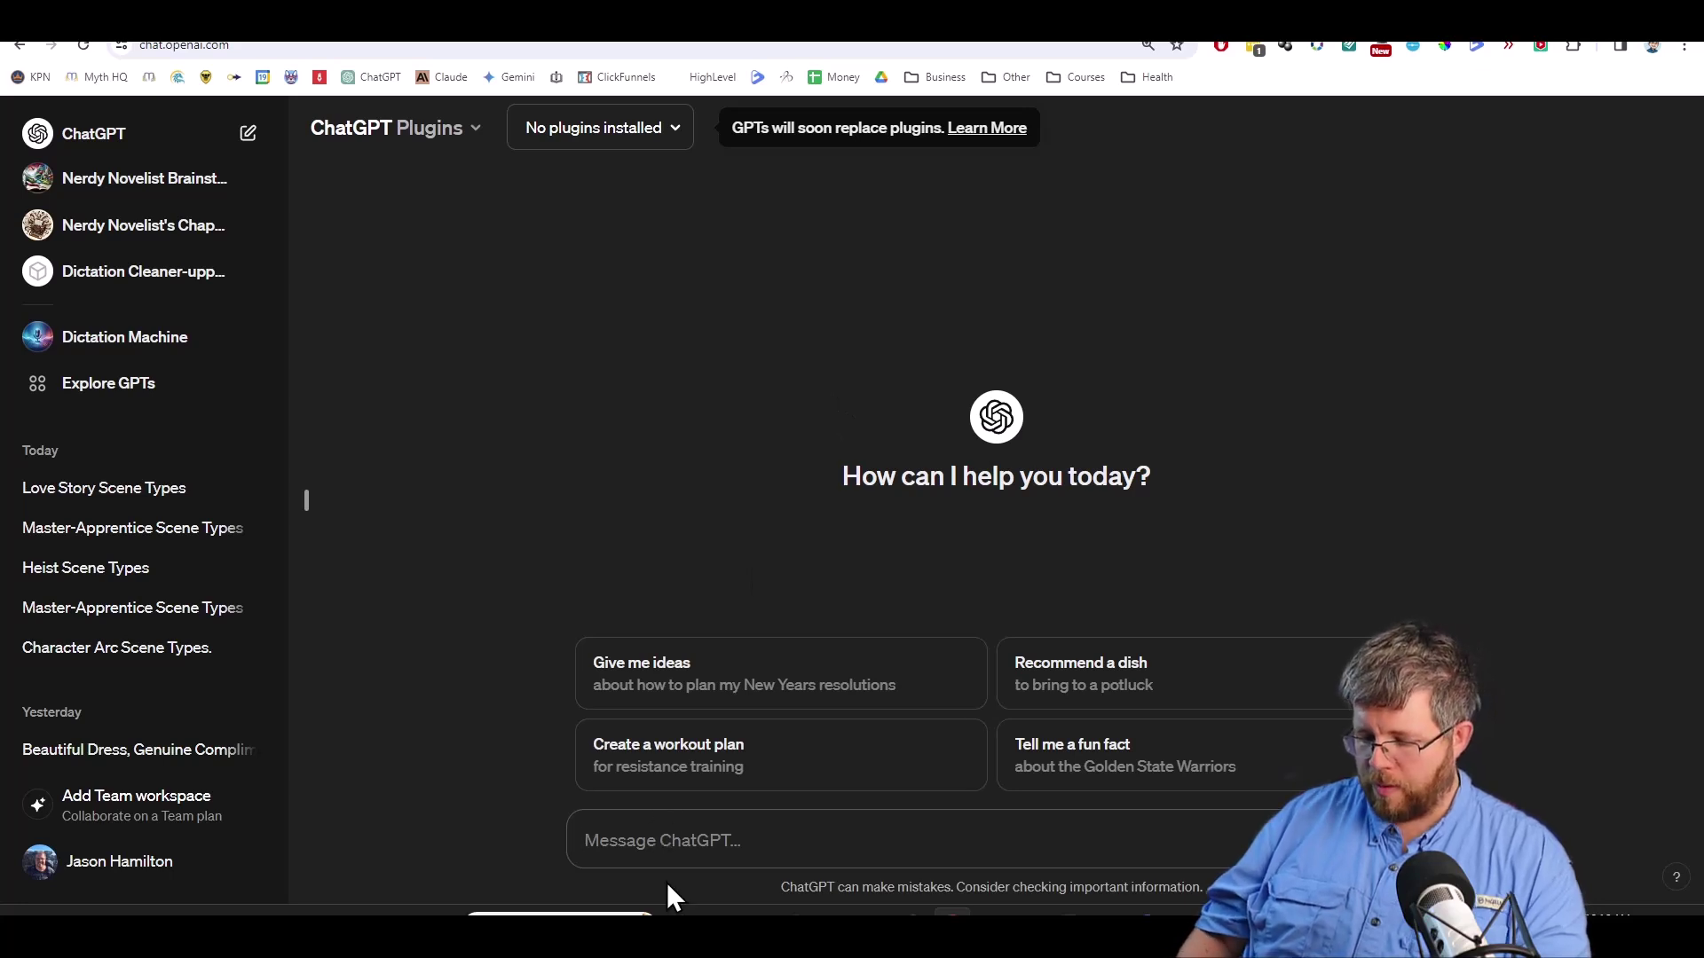
{"action": "key", "text": "ctrl+v"}
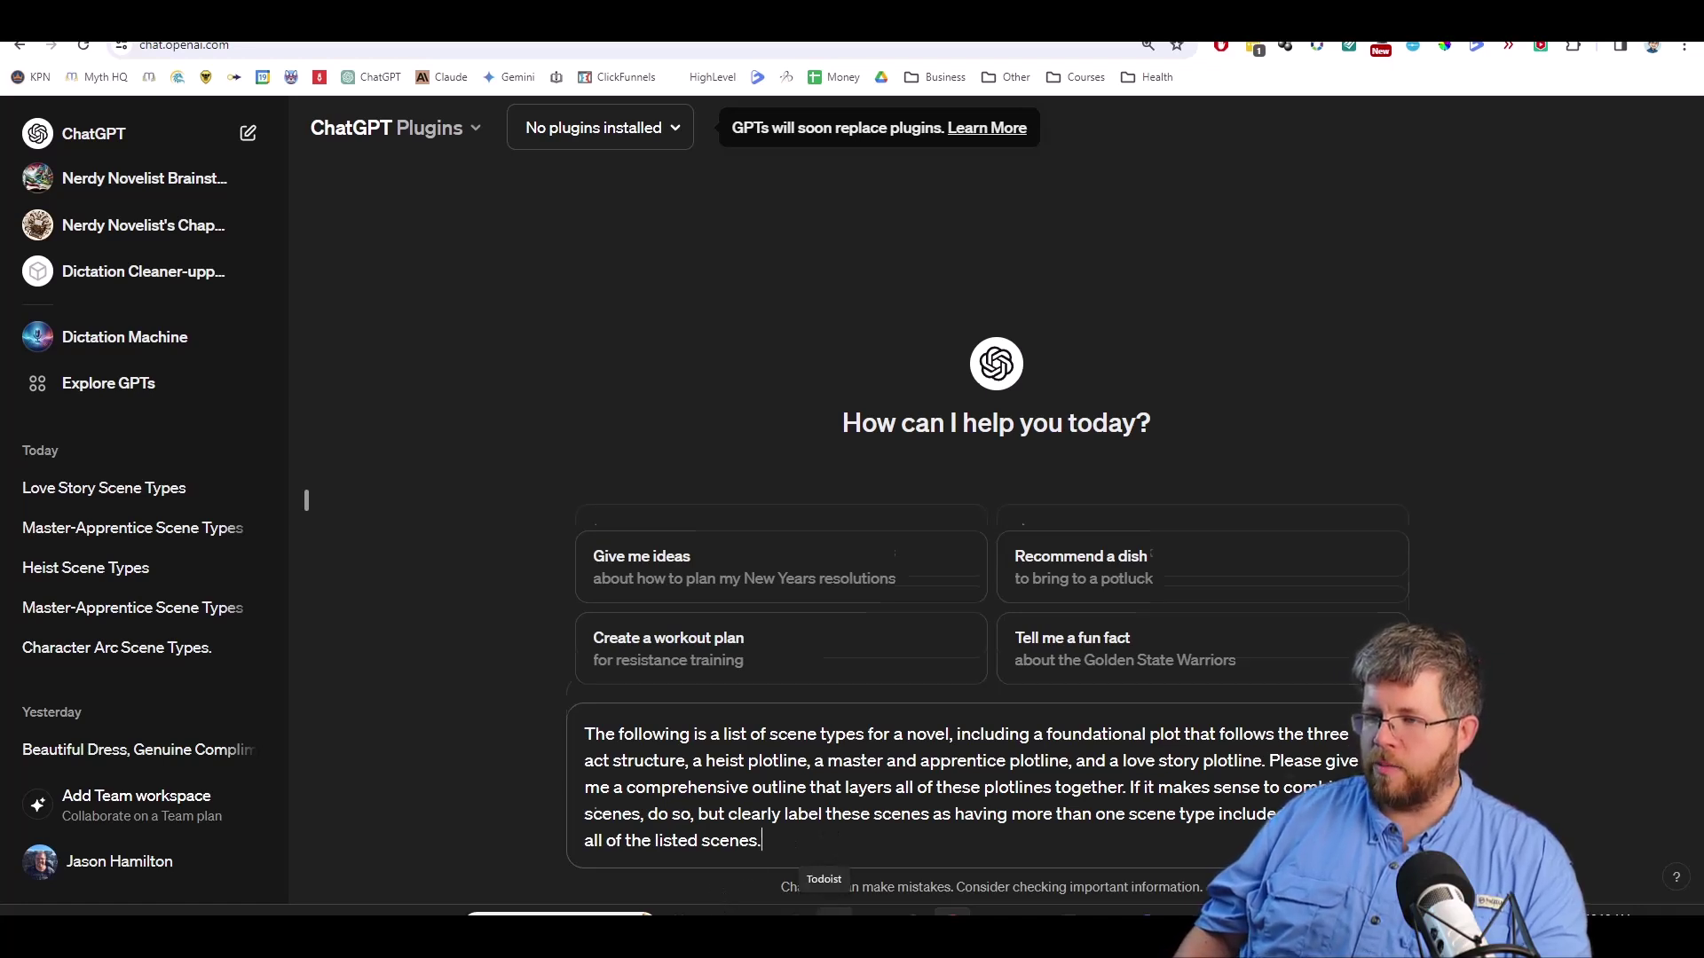
{"action": "key", "text": "shift+Return"}
{"action": "key", "text": "ctrl+v"}
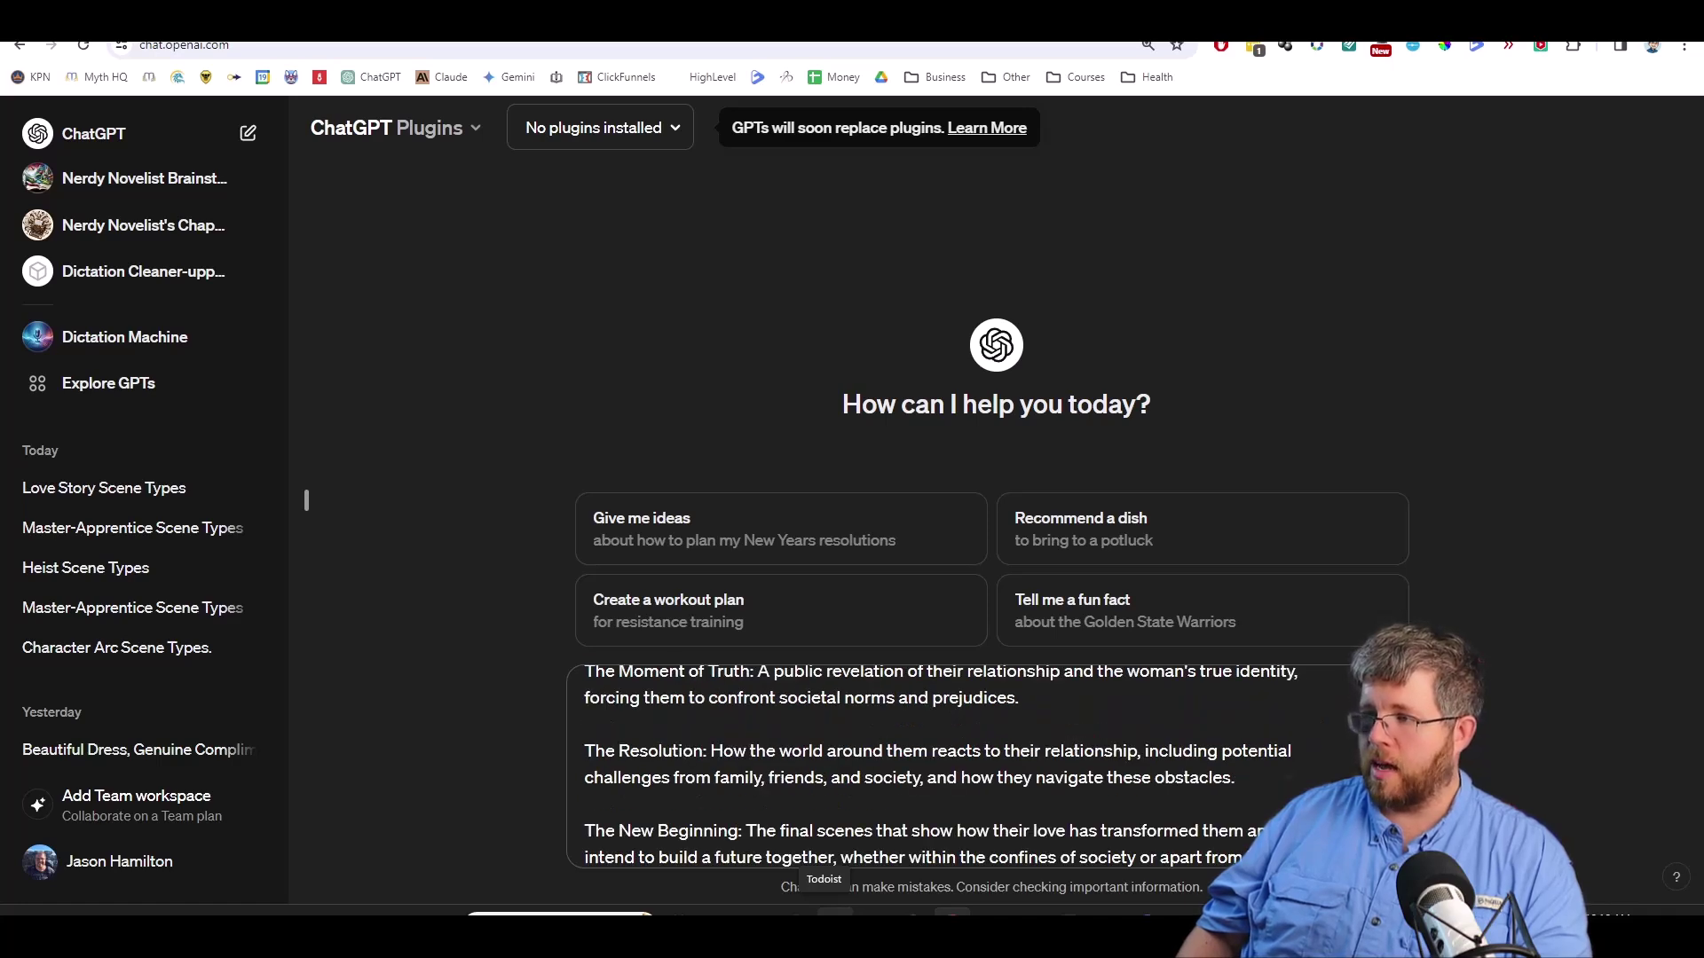
{"action": "key", "text": "Return"}
{"action": "left_click", "coordinate": [861, 470]}
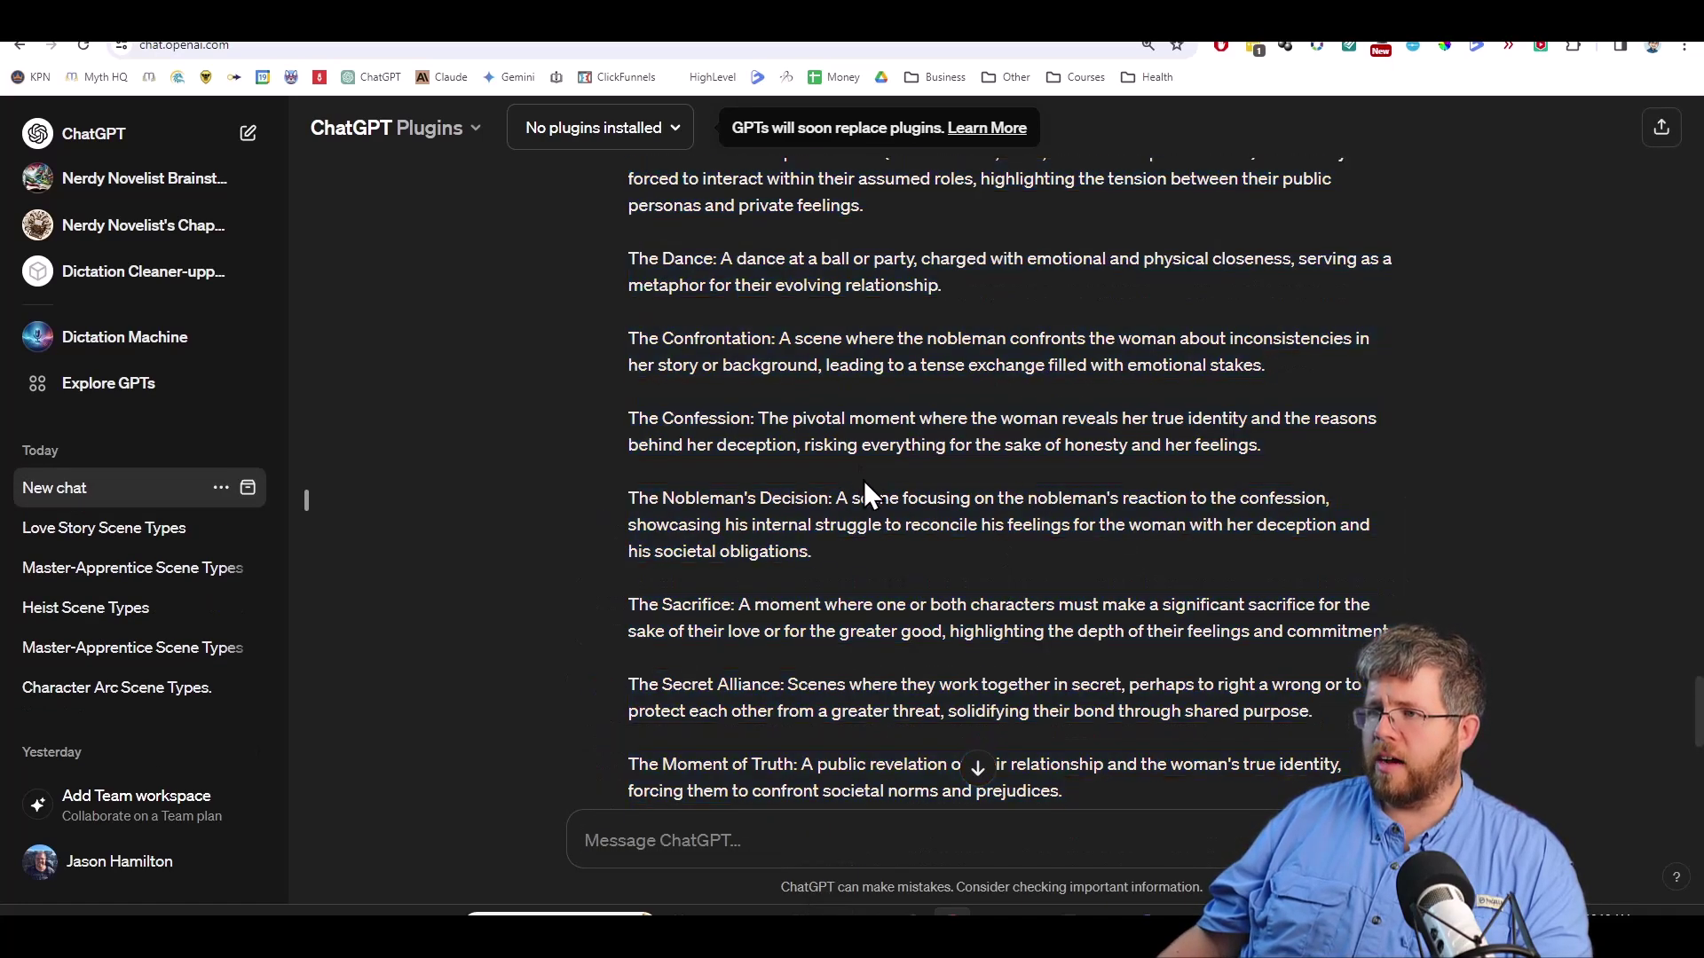
Switch to Claude and start a new chat with the same layered-outline prompt and scene type lists.
{"action": "left_click", "coordinate": [1084, 35]}
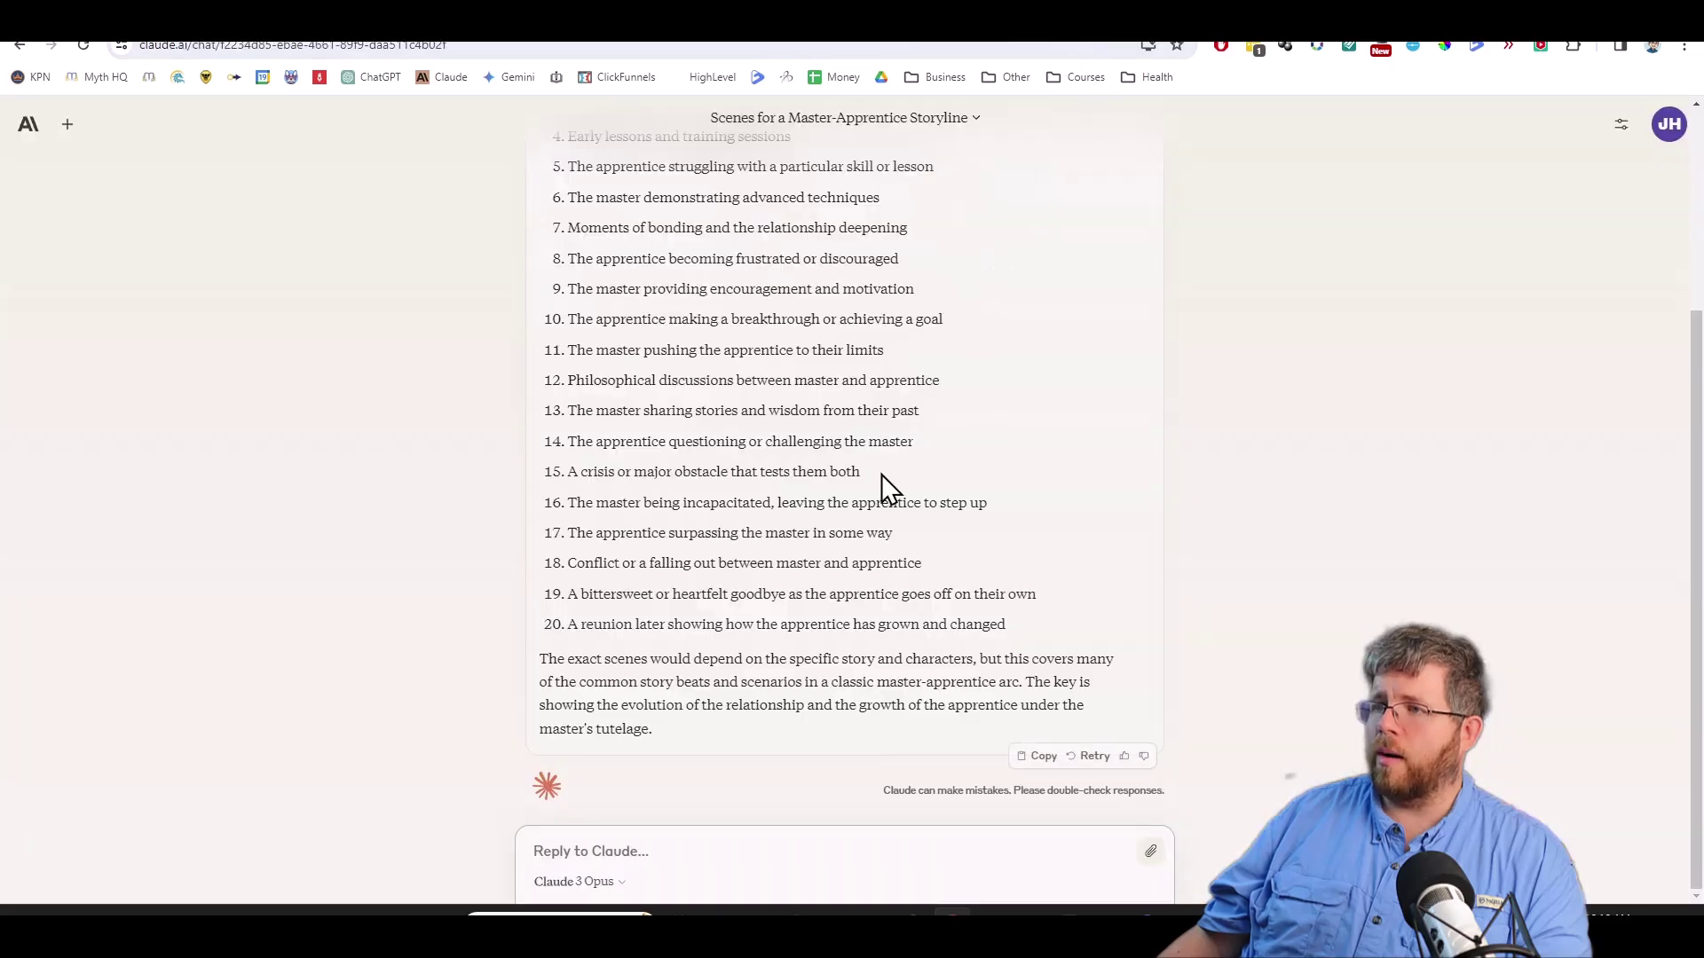
{"action": "left_click", "coordinate": [135, 152]}
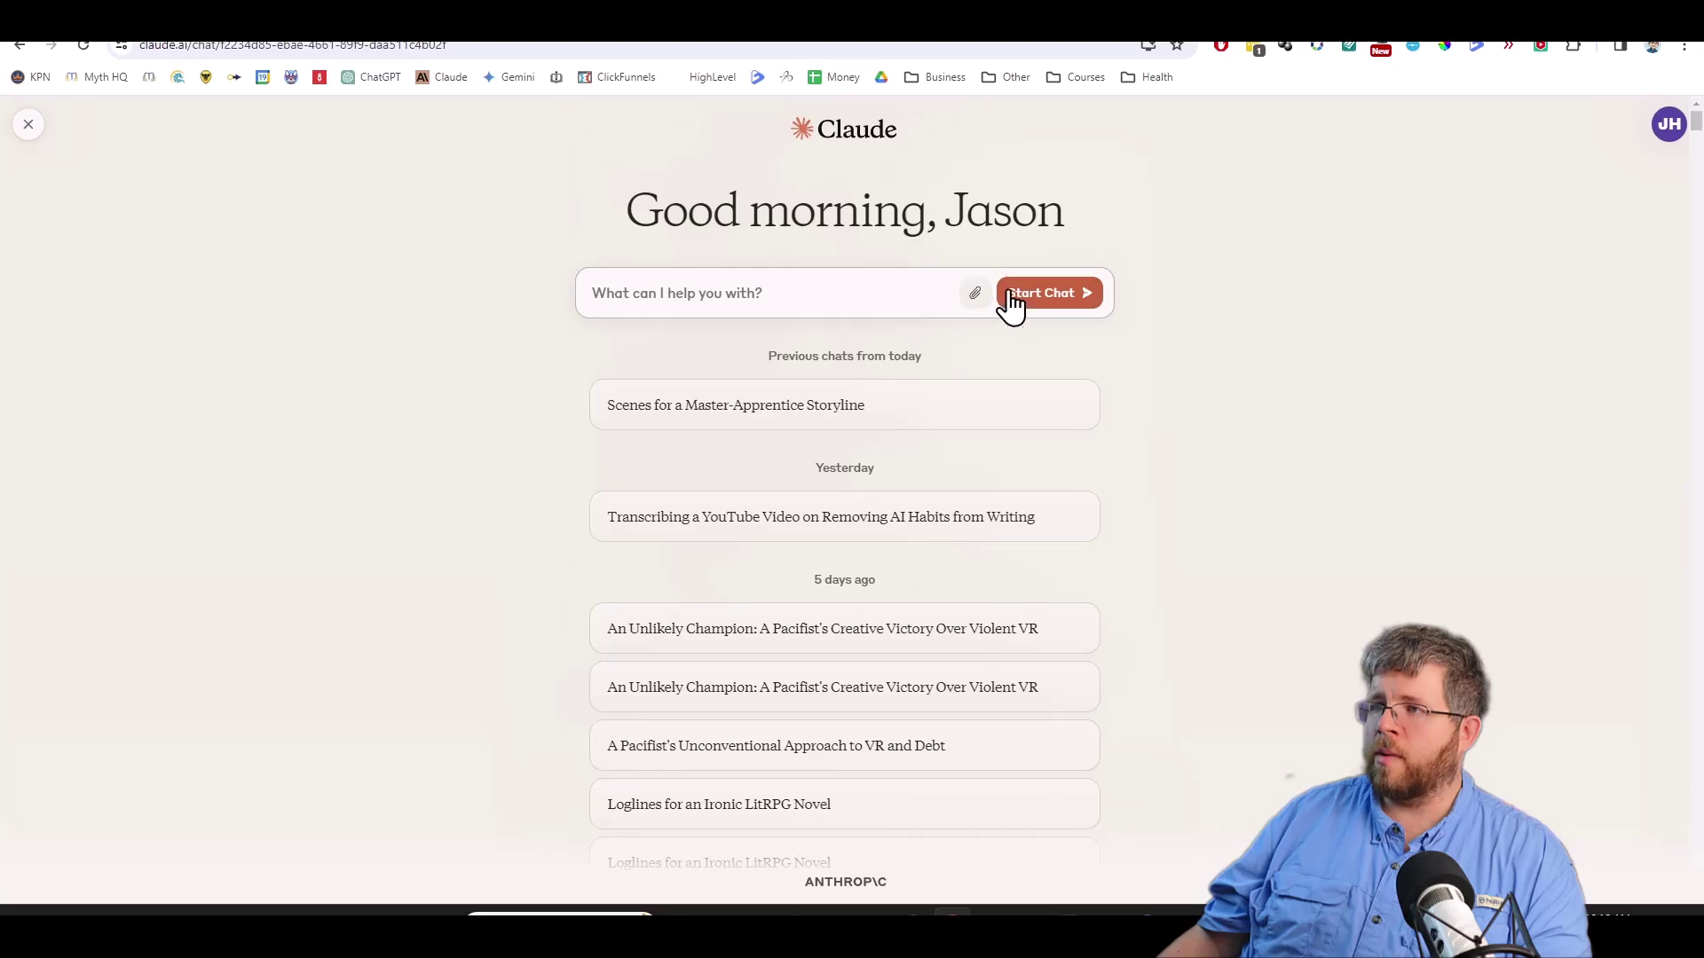
{"action": "key", "text": "ctrl+v"}
{"action": "left_click", "coordinate": [1087, 294]}
Switch to Gemini and submit the same layered-outline prompt with the scene type lists in a new chat.
{"action": "key", "text": "ctrl+Tab"}
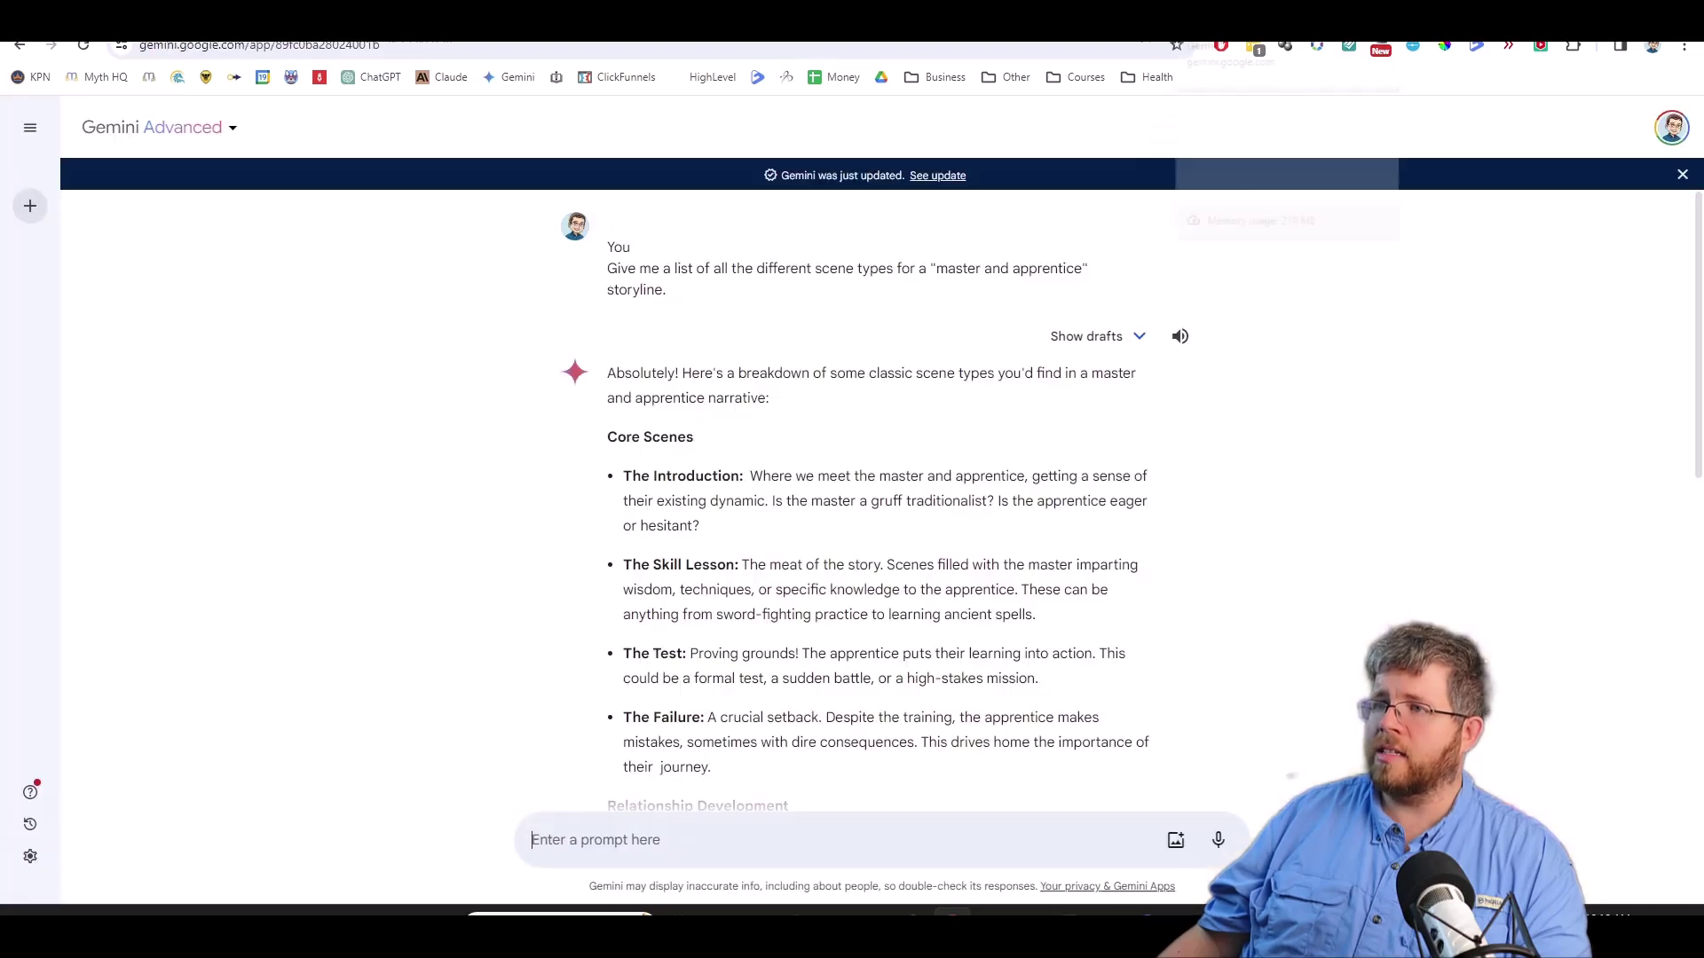
{"action": "left_click", "coordinate": [30, 127]}
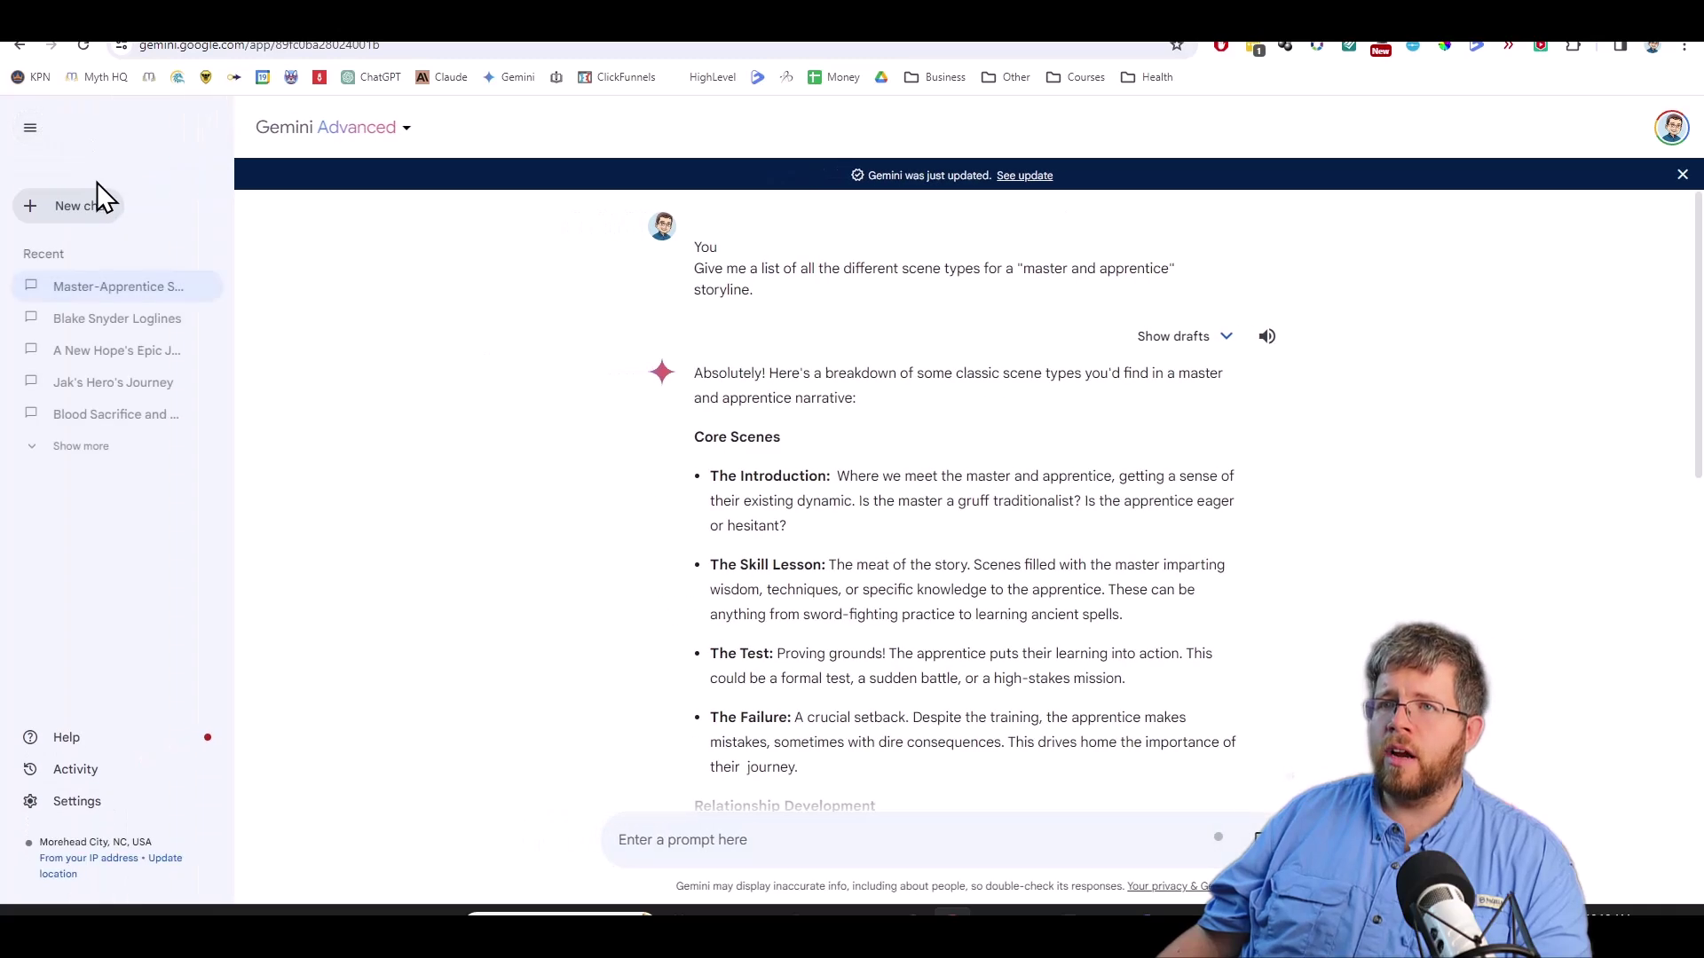
{"action": "left_click", "coordinate": [89, 204]}
{"action": "key", "text": "ctrl+v"}
{"action": "key", "text": "Return"}
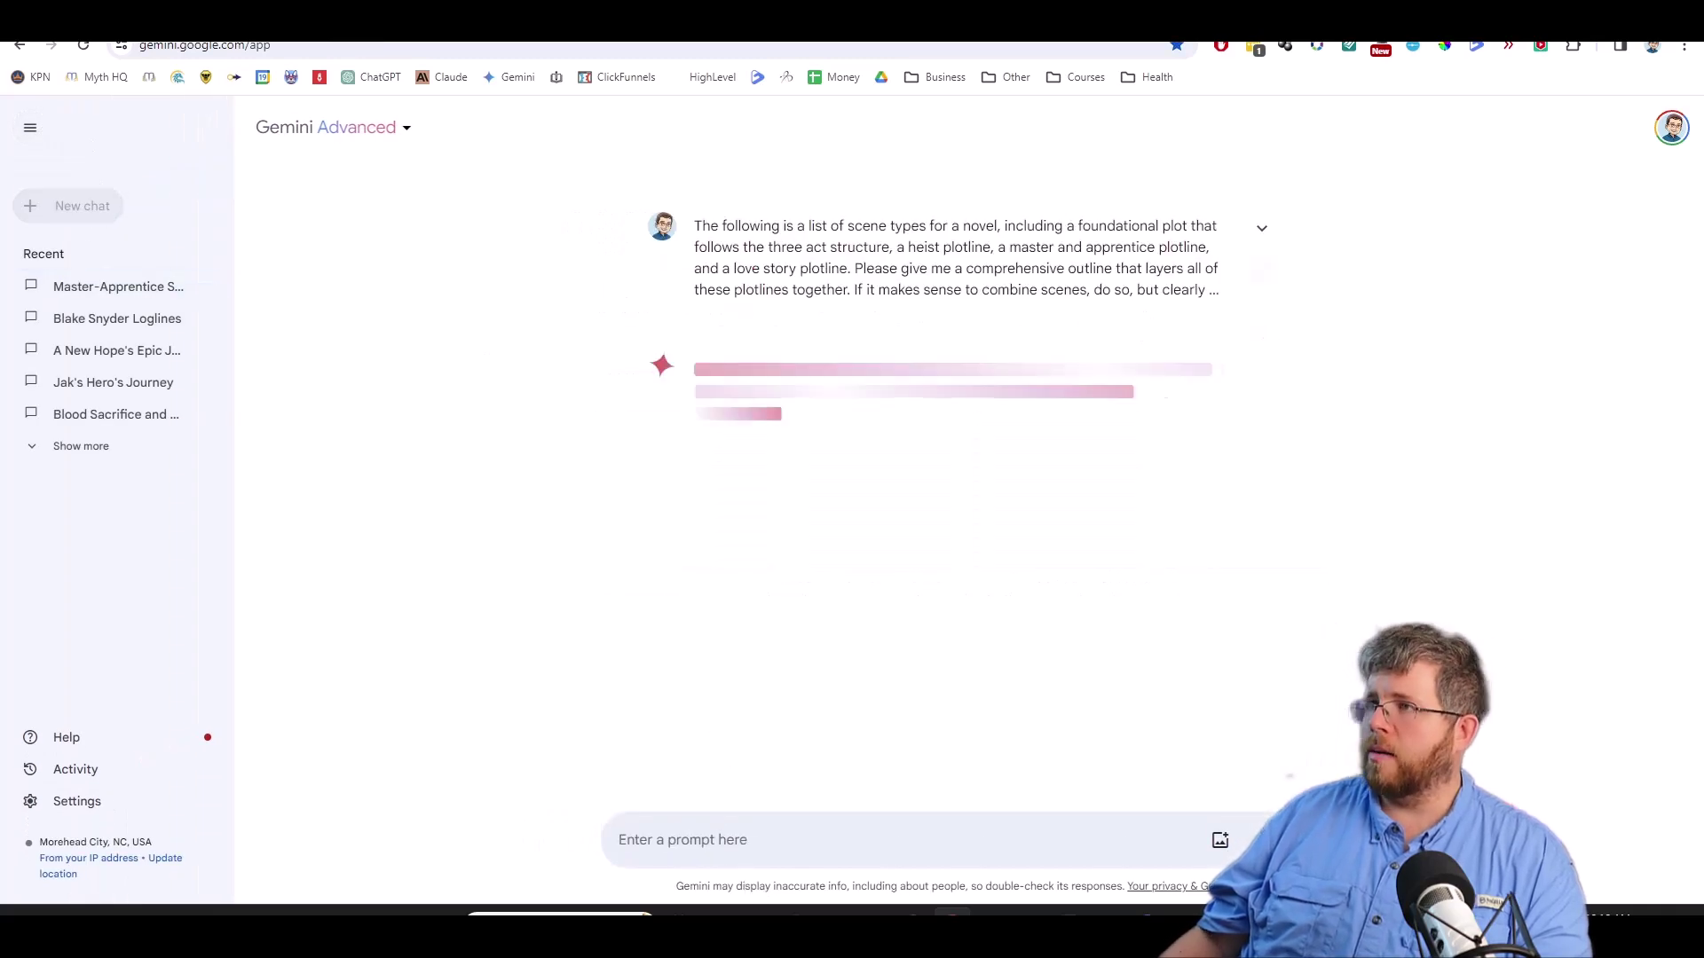
Return to the ChatGPT response and examine Chapter 1's combined title, scene types and description.
{"action": "key", "text": "ctrl+Tab"}
{"action": "scroll", "coordinate": [750, 541], "scroll_direction": "down", "scroll_amount": 1}
{"action": "scroll", "coordinate": [710, 524], "scroll_direction": "down", "scroll_amount": 10}
{"action": "scroll", "coordinate": [666, 515], "scroll_direction": "up", "scroll_amount": 1}
{"action": "scroll", "coordinate": [674, 444], "scroll_direction": "up", "scroll_amount": 8}
{"action": "scroll", "coordinate": [721, 301], "scroll_direction": "down", "scroll_amount": 2}
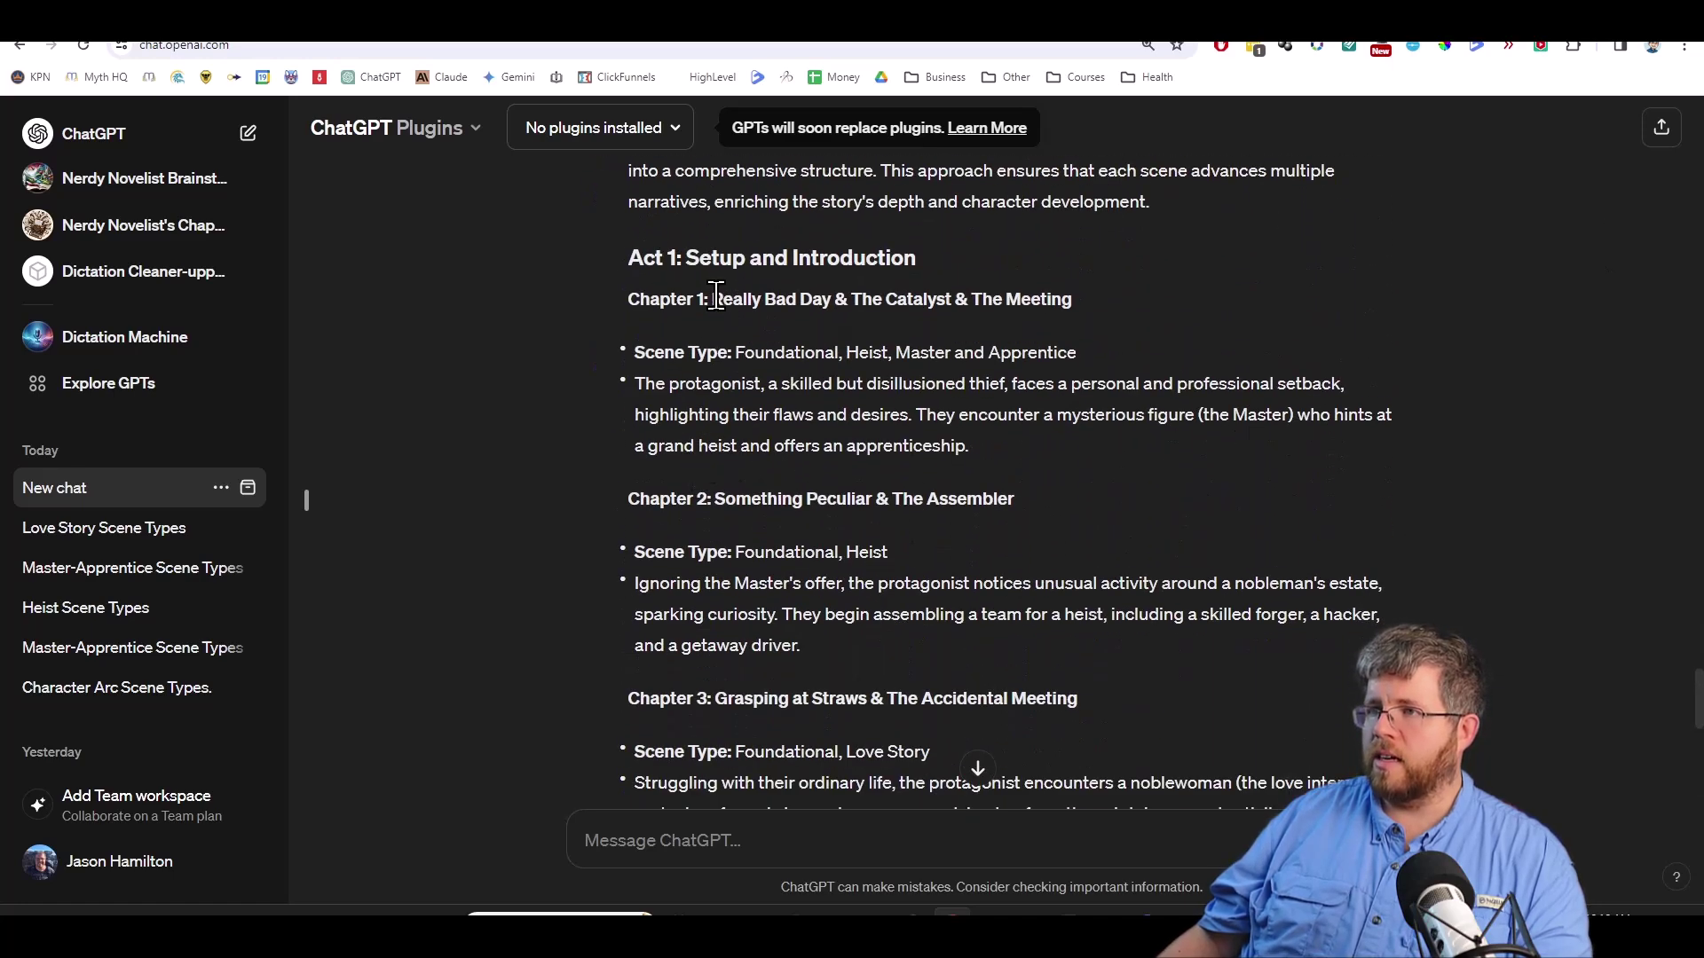
{"action": "left_click_drag", "start_coordinate": [714, 298], "coordinate": [1076, 303]}
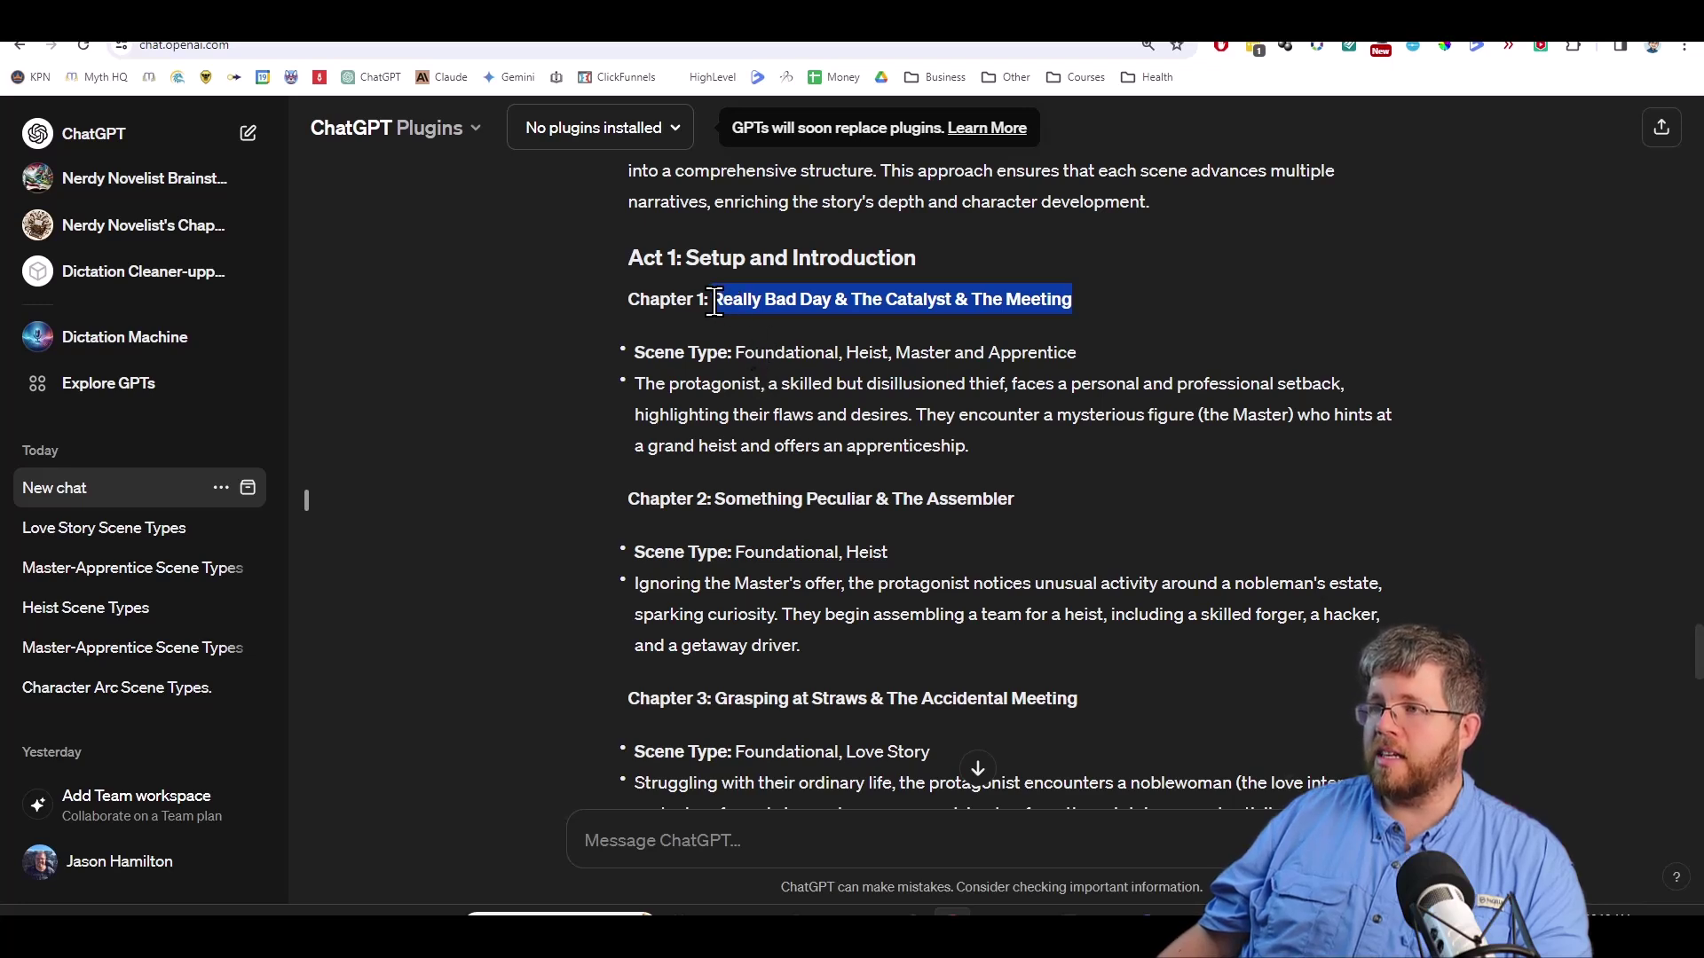
{"action": "left_click_drag", "start_coordinate": [714, 300], "coordinate": [1054, 300]}
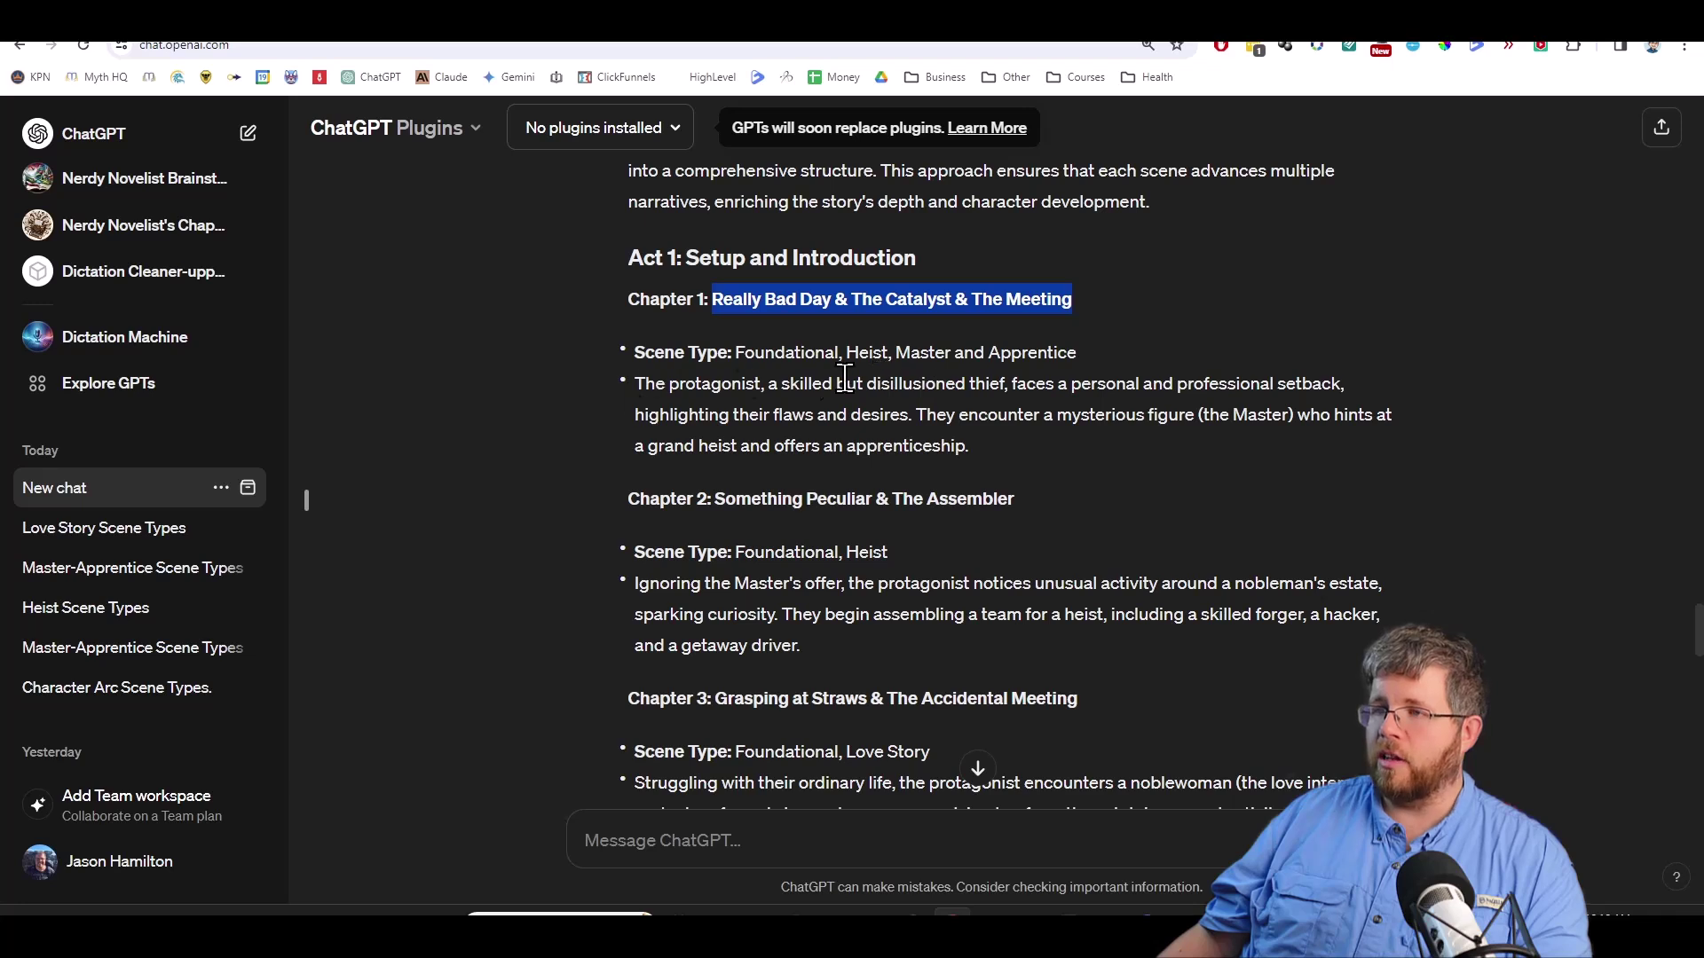
{"action": "left_click_drag", "start_coordinate": [994, 439], "coordinate": [628, 380]}
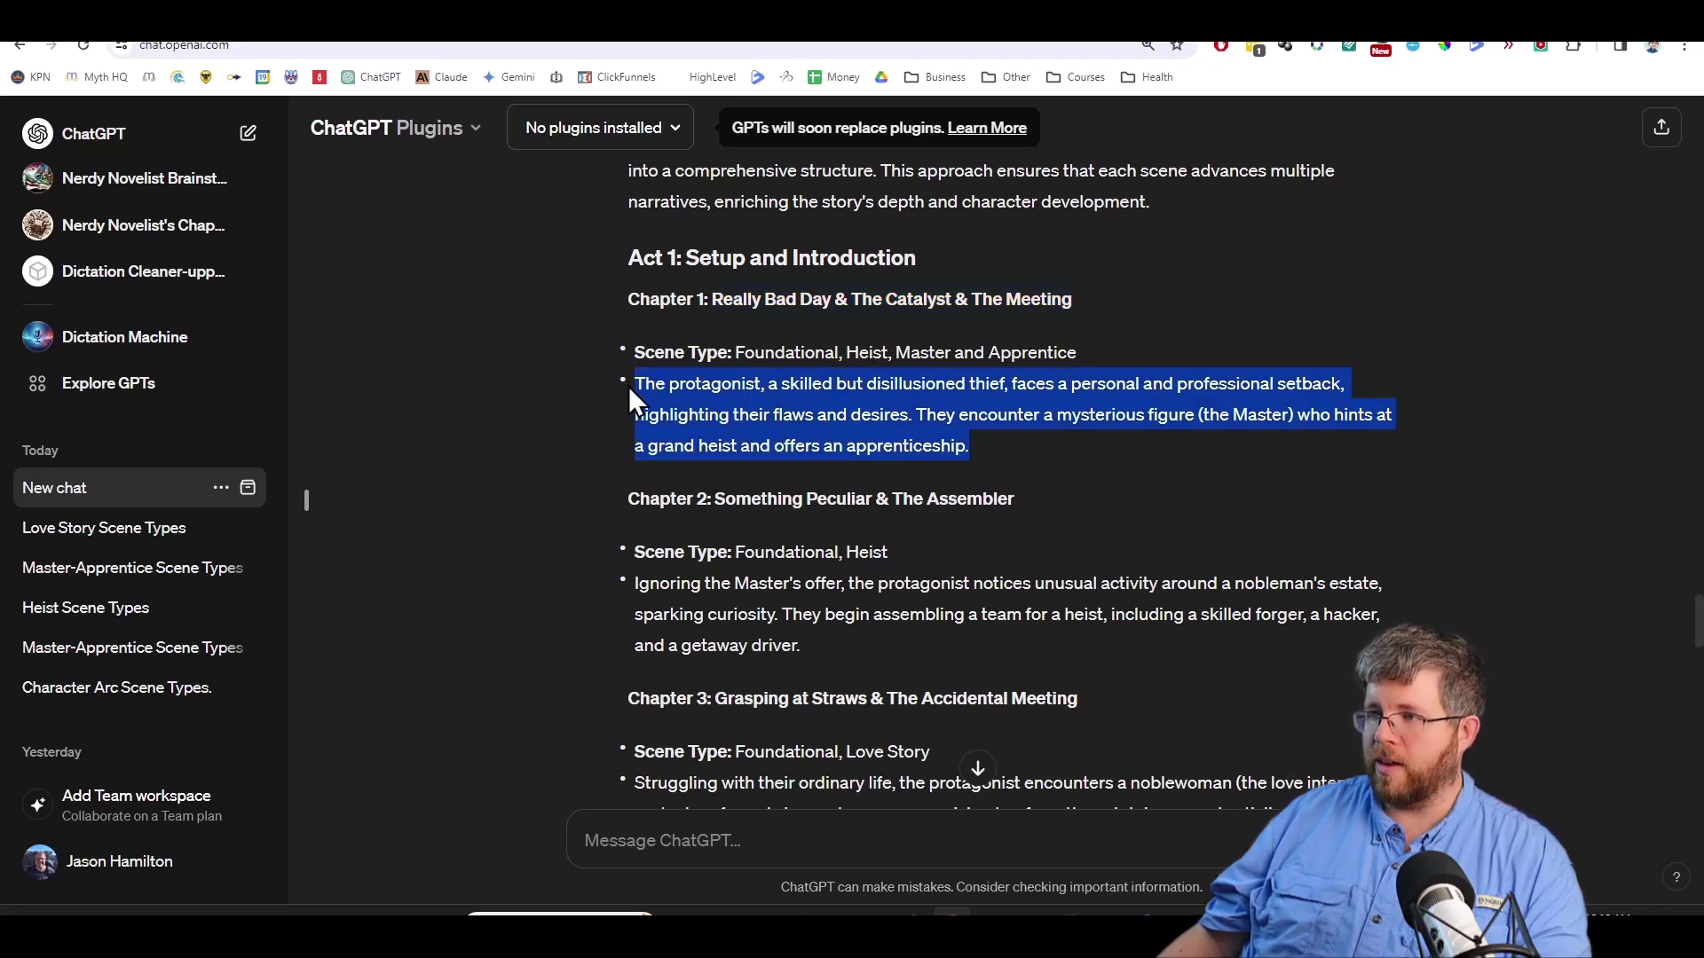
{"action": "left_click", "coordinate": [637, 384]}
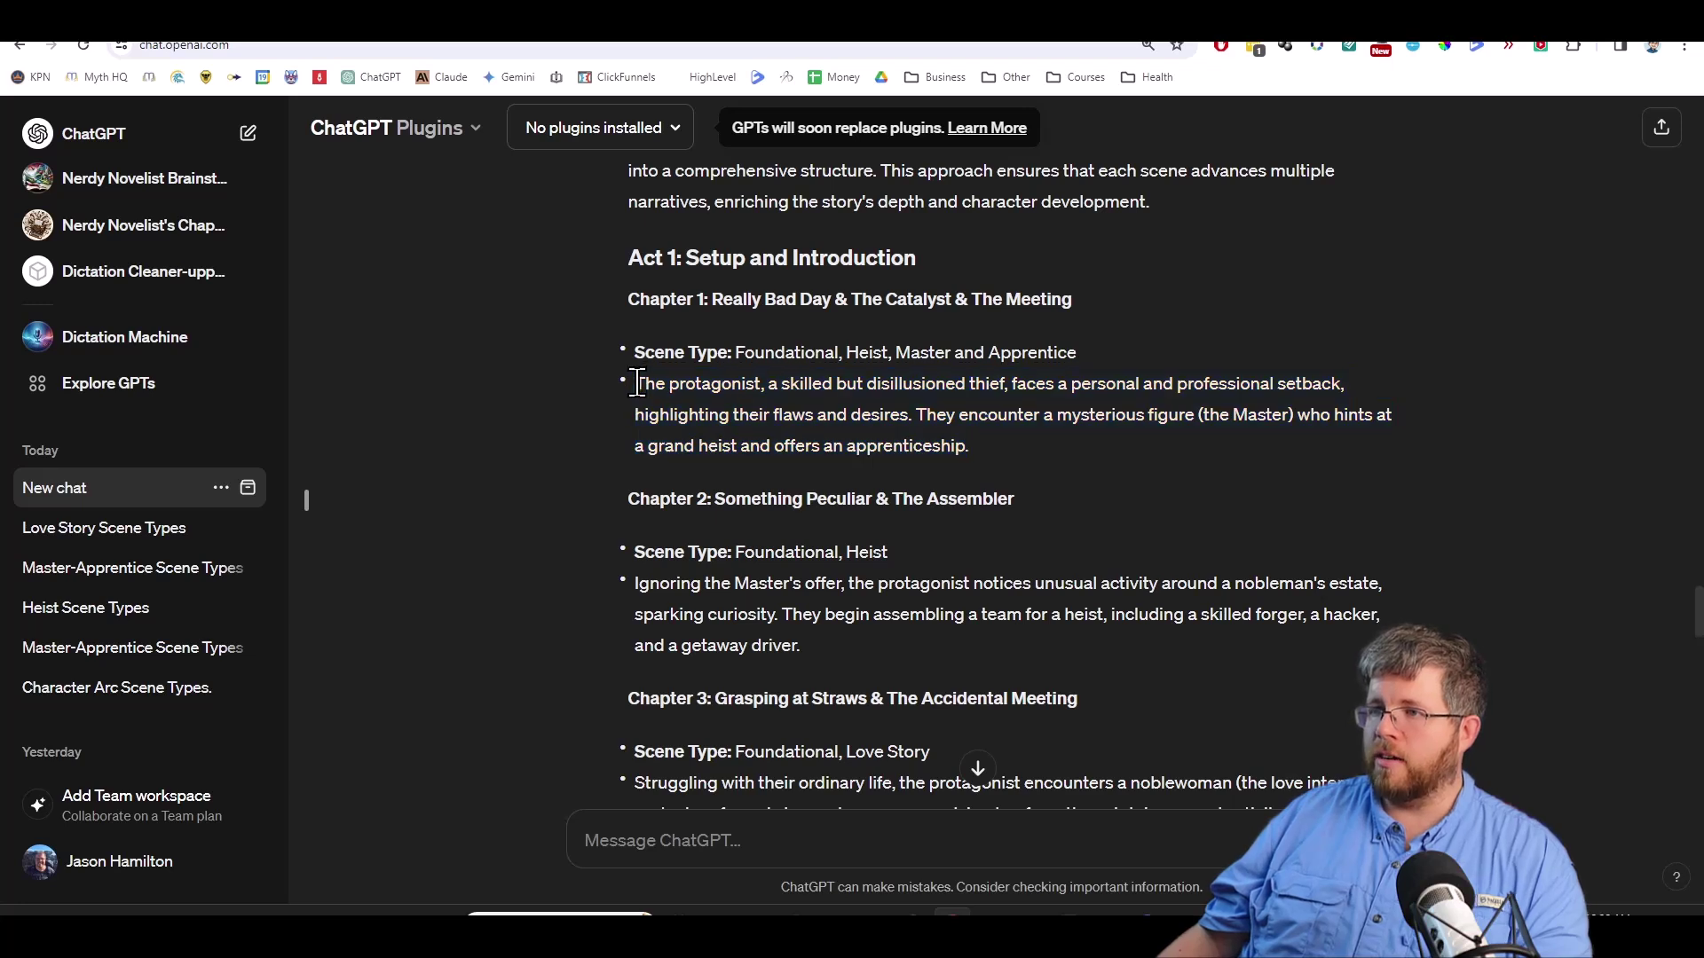
{"action": "left_click_drag", "start_coordinate": [637, 384], "coordinate": [1035, 440]}
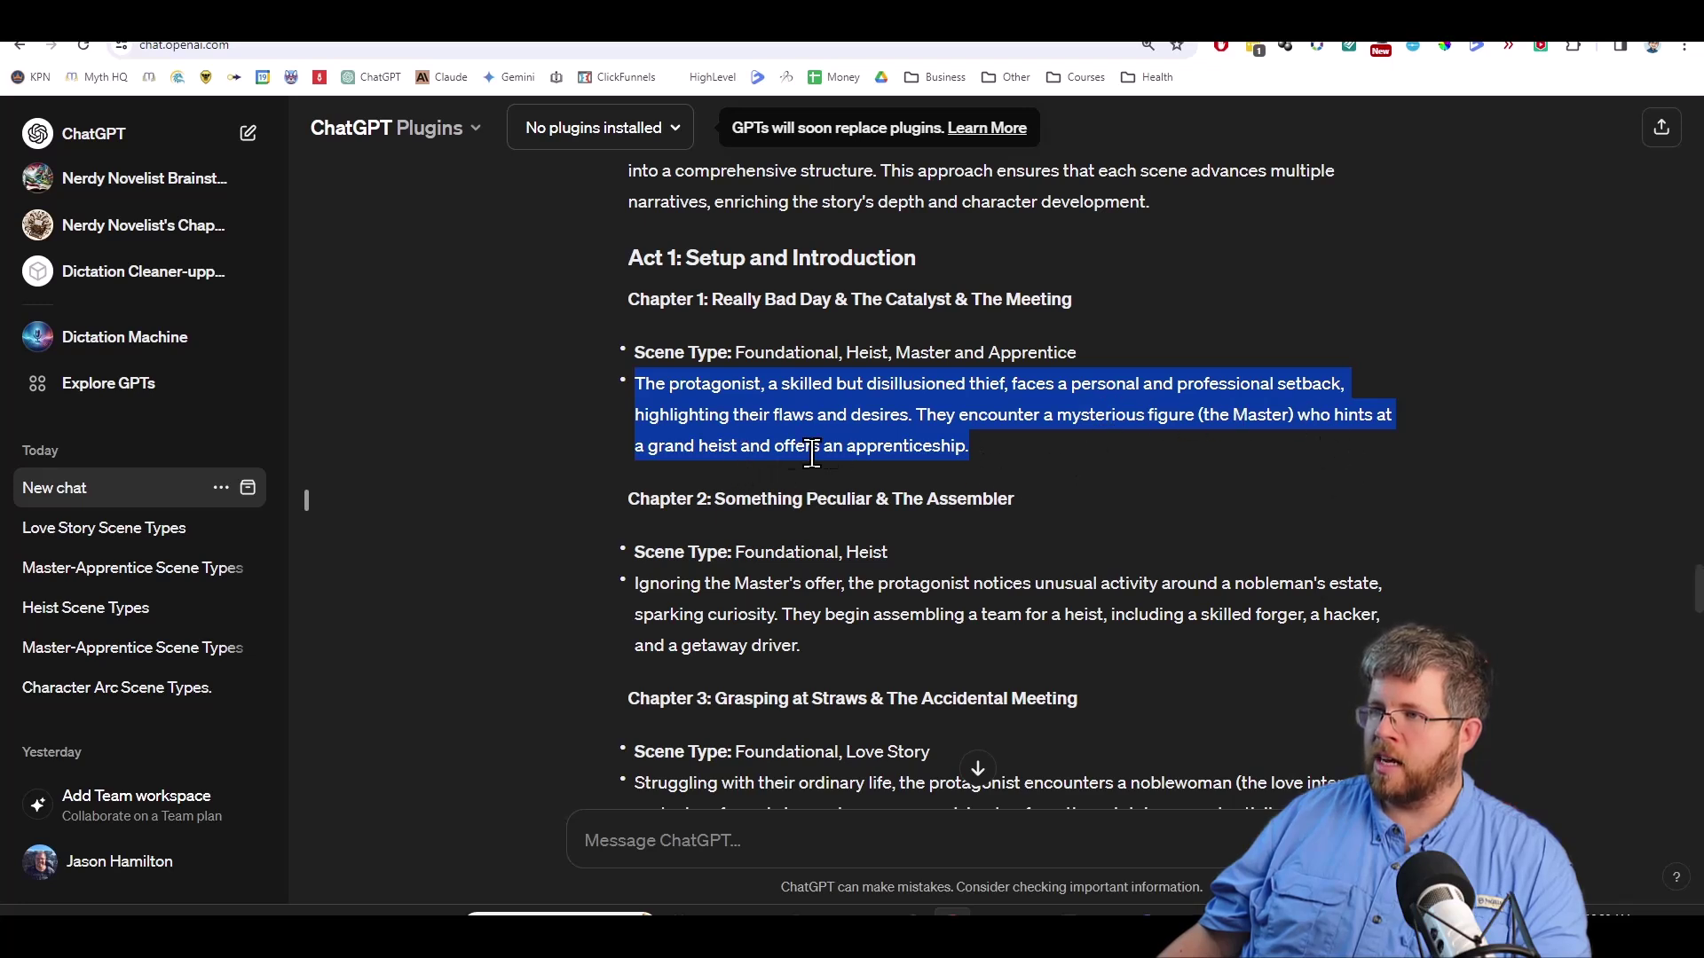
{"action": "left_click", "coordinate": [1026, 451]}
{"action": "left_click_drag", "start_coordinate": [969, 446], "coordinate": [631, 391]}
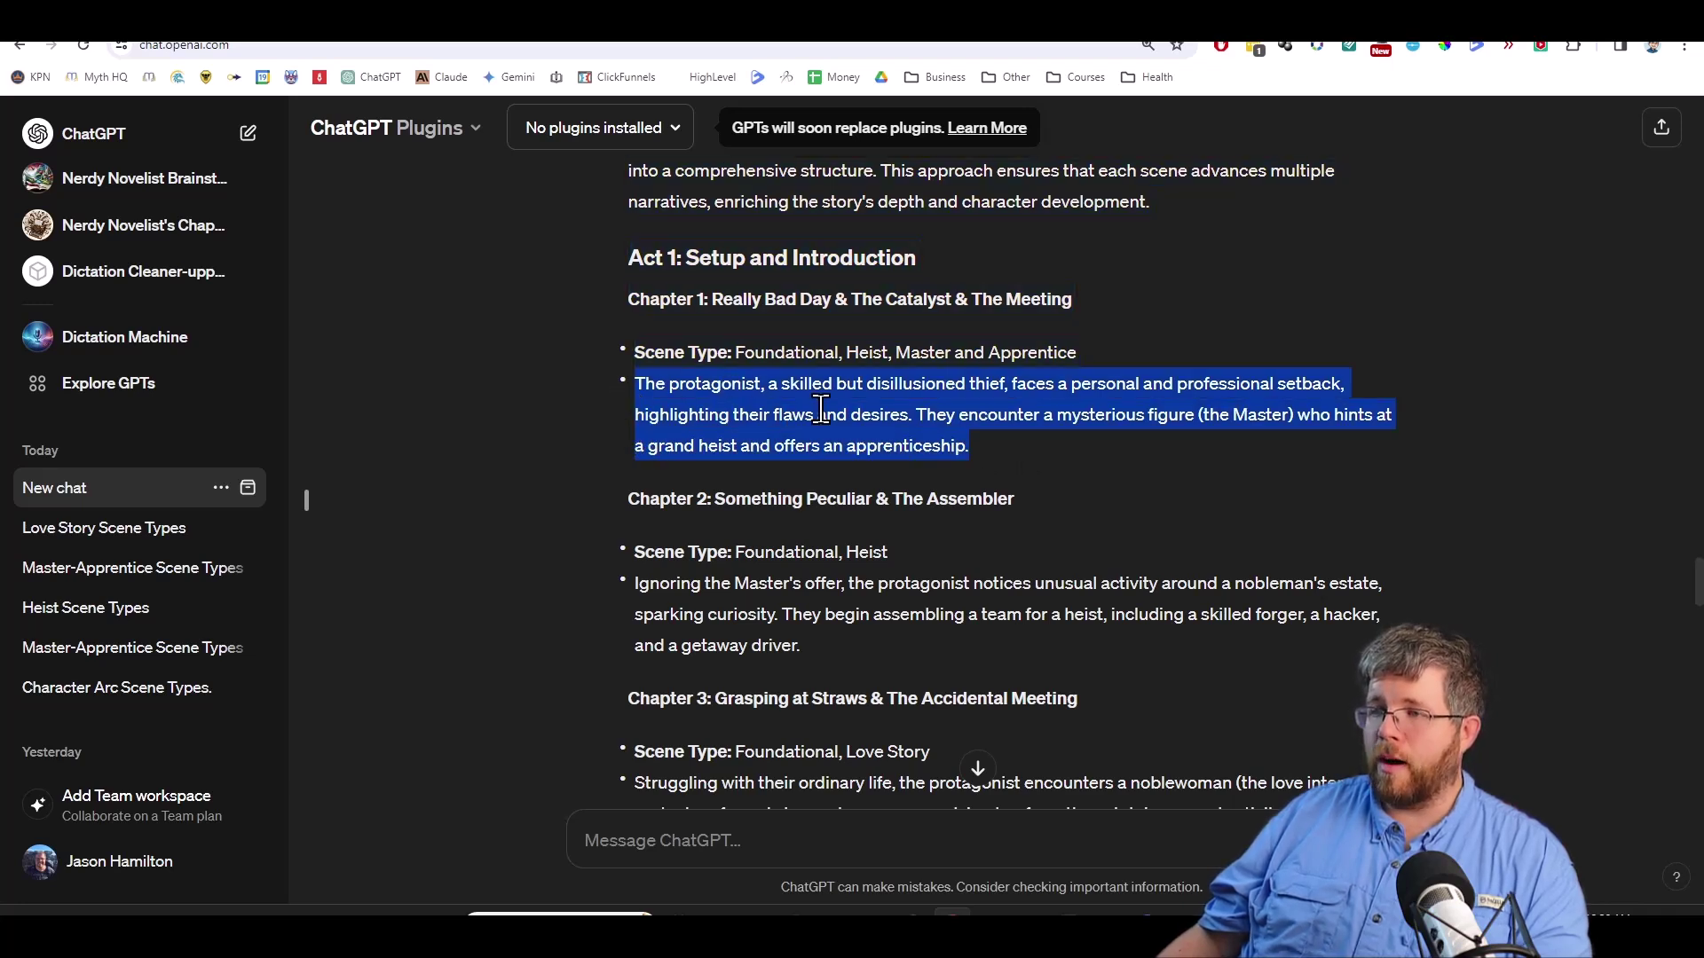
{"action": "left_click", "coordinate": [977, 447]}
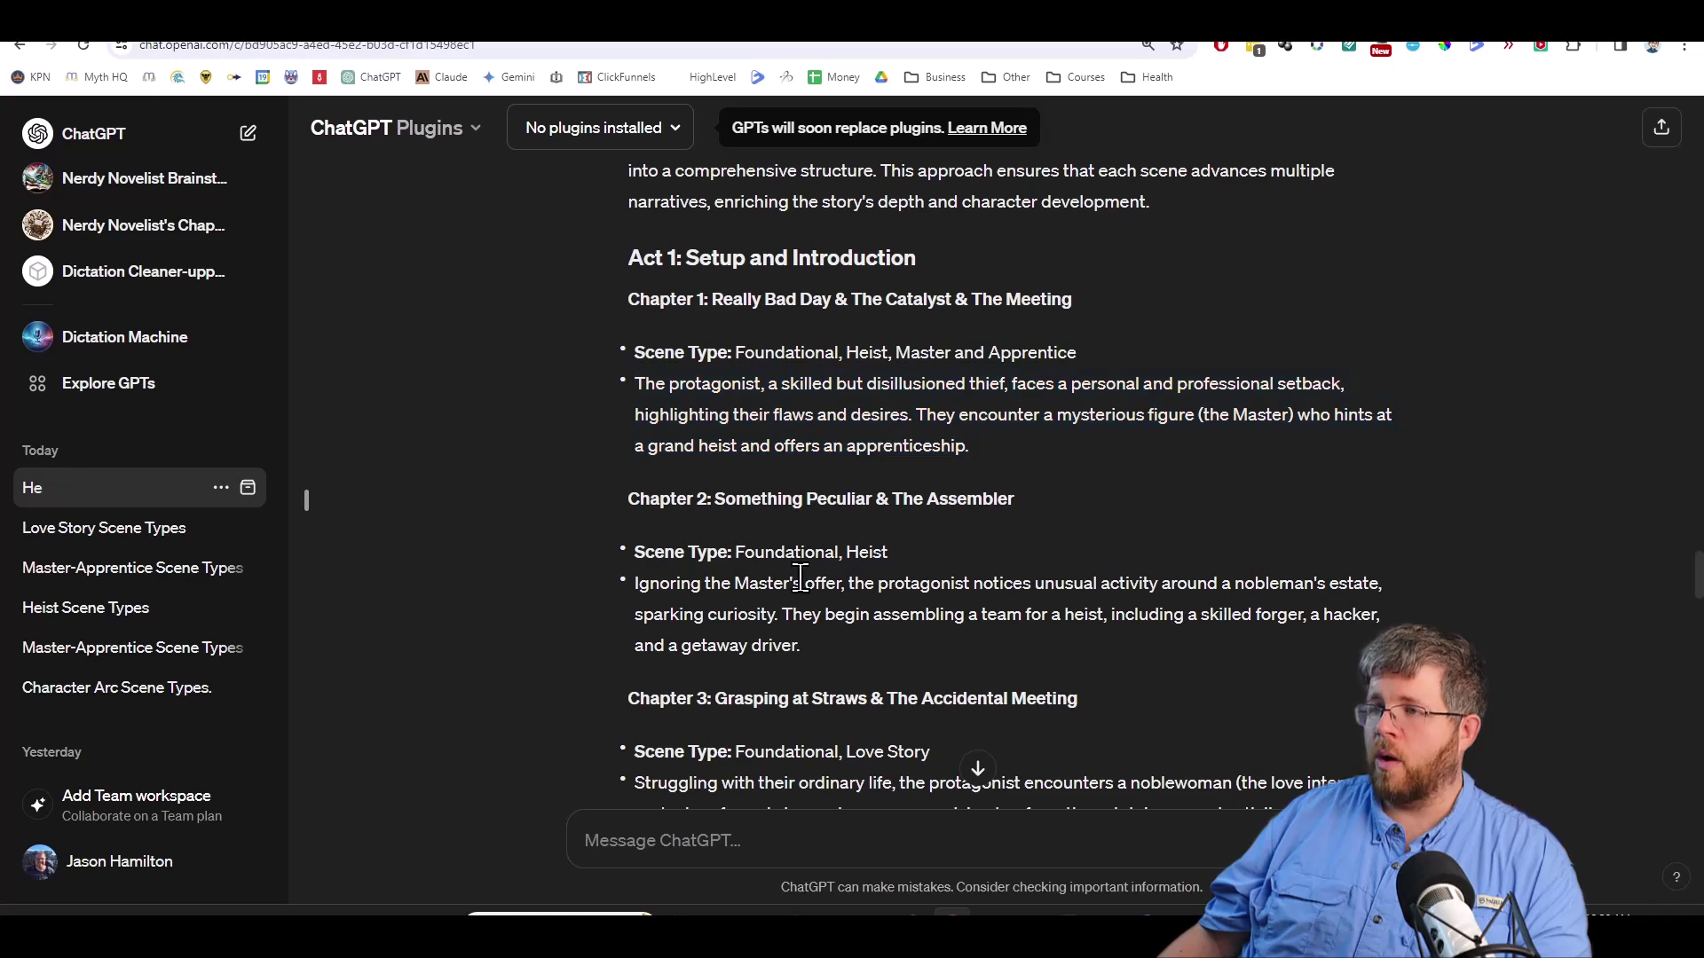
Examine how the remaining chapters of ChatGPT's outline combine the plotlines, from Chapter 2 through Chapter 24 and the closing Rebirth section.
{"action": "scroll", "coordinate": [721, 546], "scroll_direction": "down", "scroll_amount": 3}
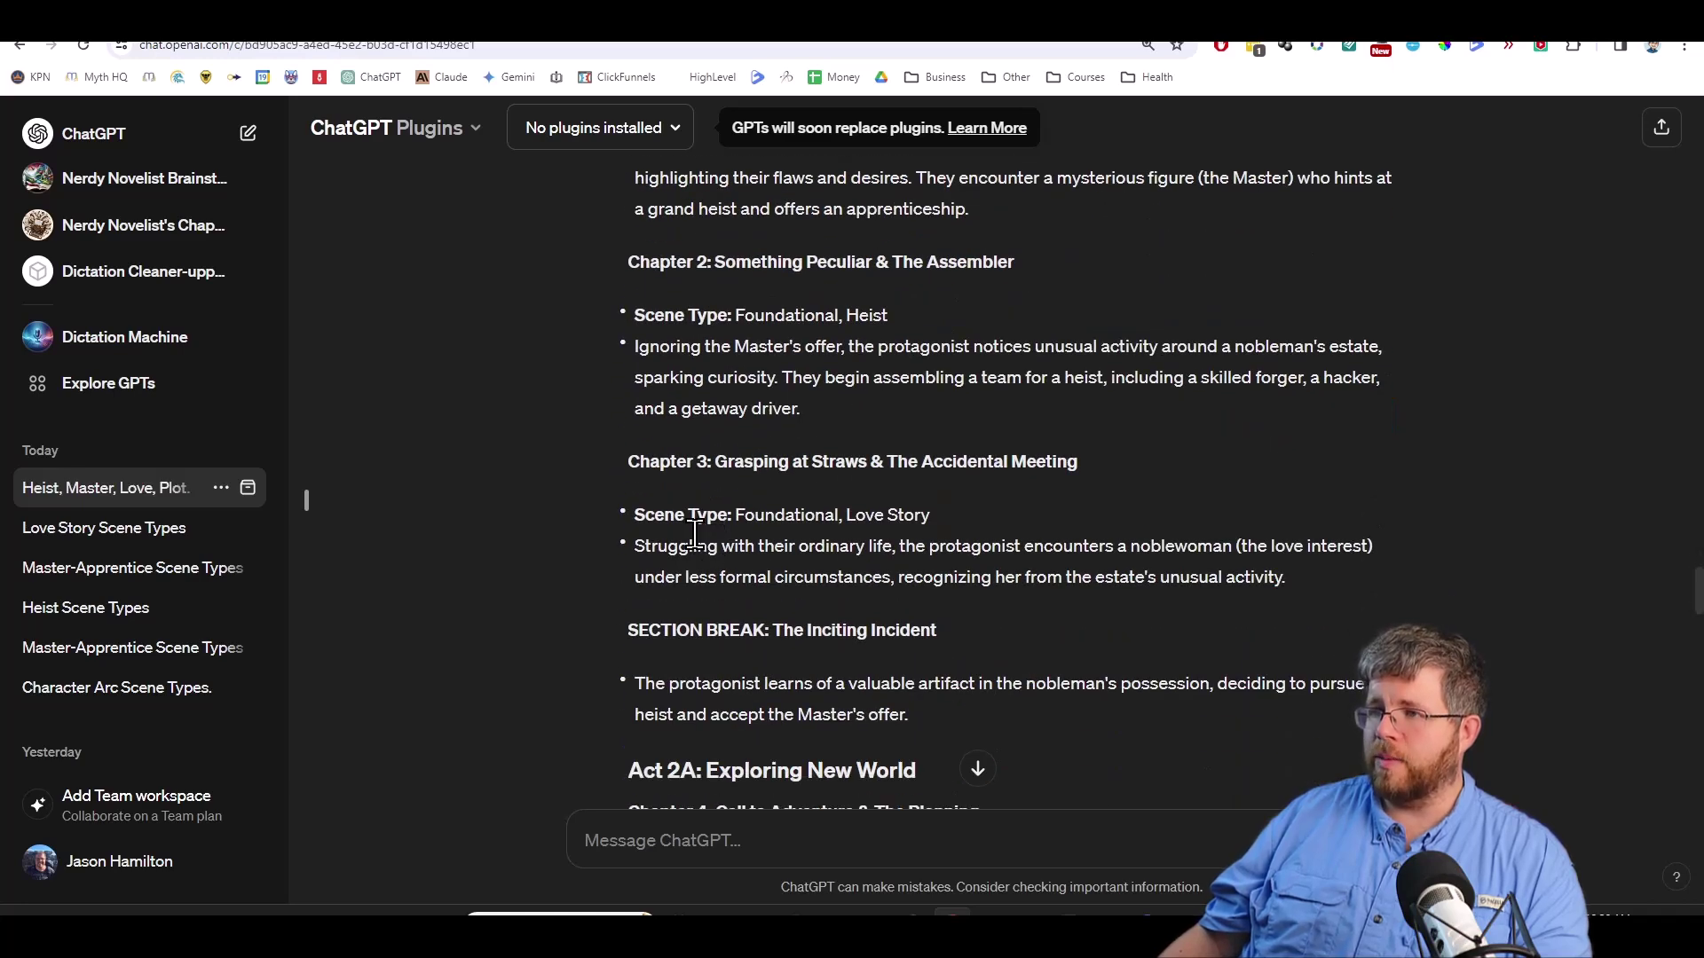
{"action": "scroll", "coordinate": [695, 536], "scroll_direction": "down", "scroll_amount": 3}
{"action": "scroll", "coordinate": [695, 532], "scroll_direction": "up", "scroll_amount": 1}
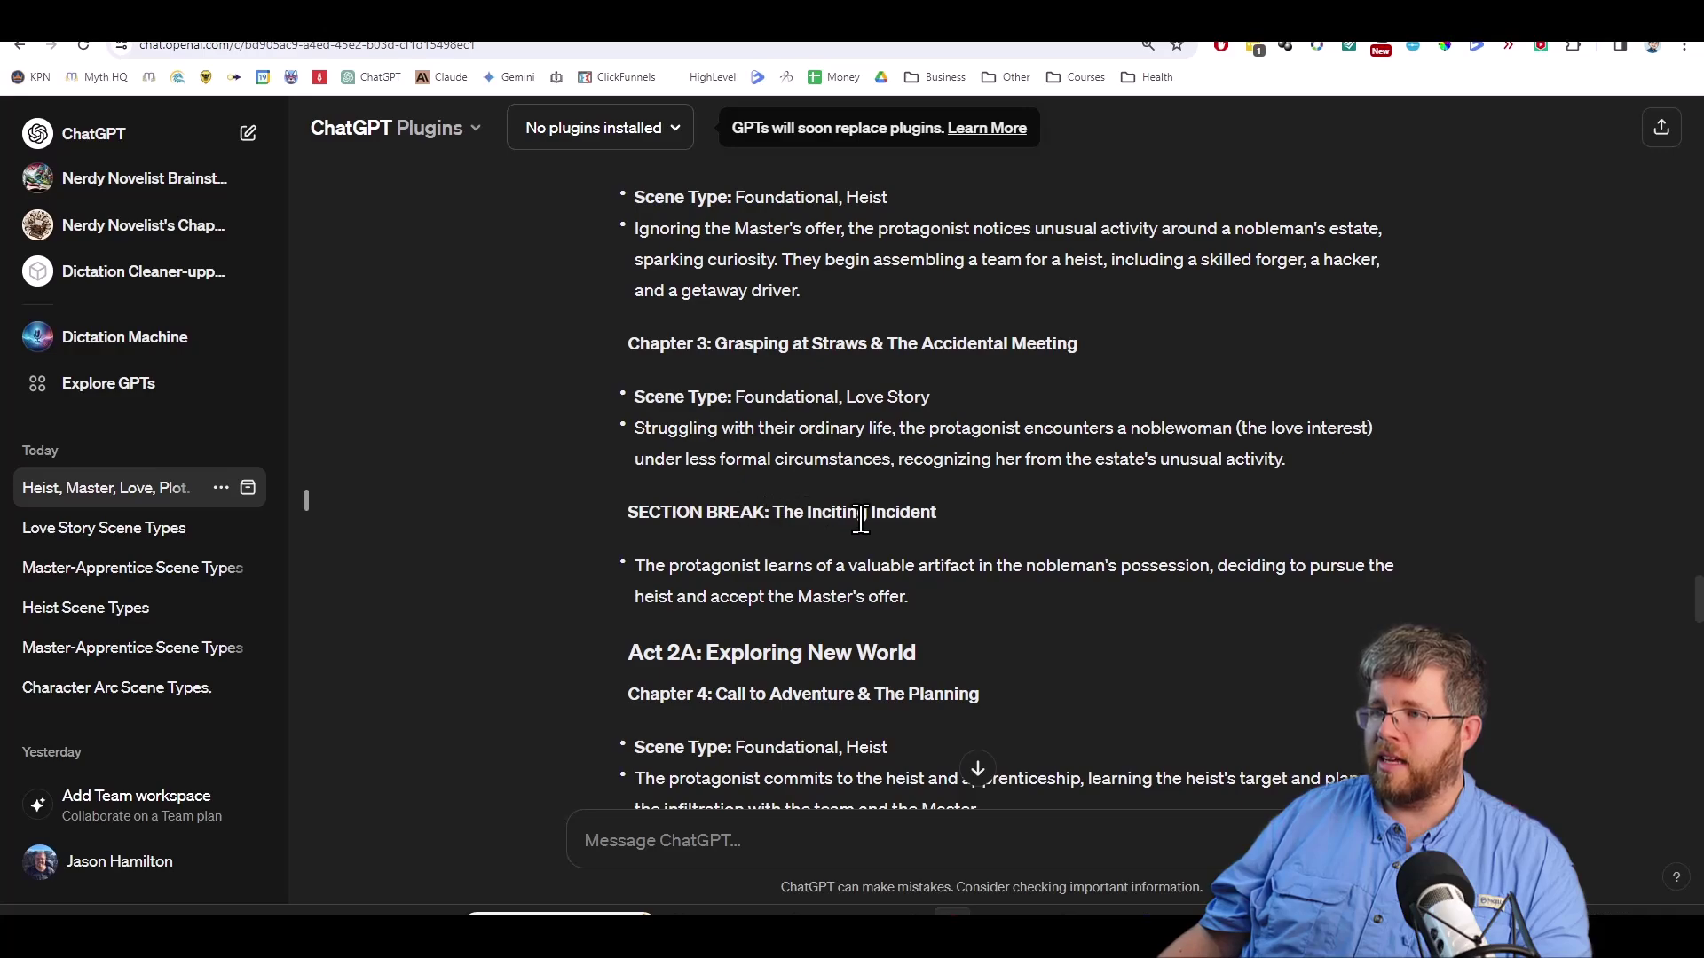
{"action": "scroll", "coordinate": [856, 542], "scroll_direction": "down", "scroll_amount": 15}
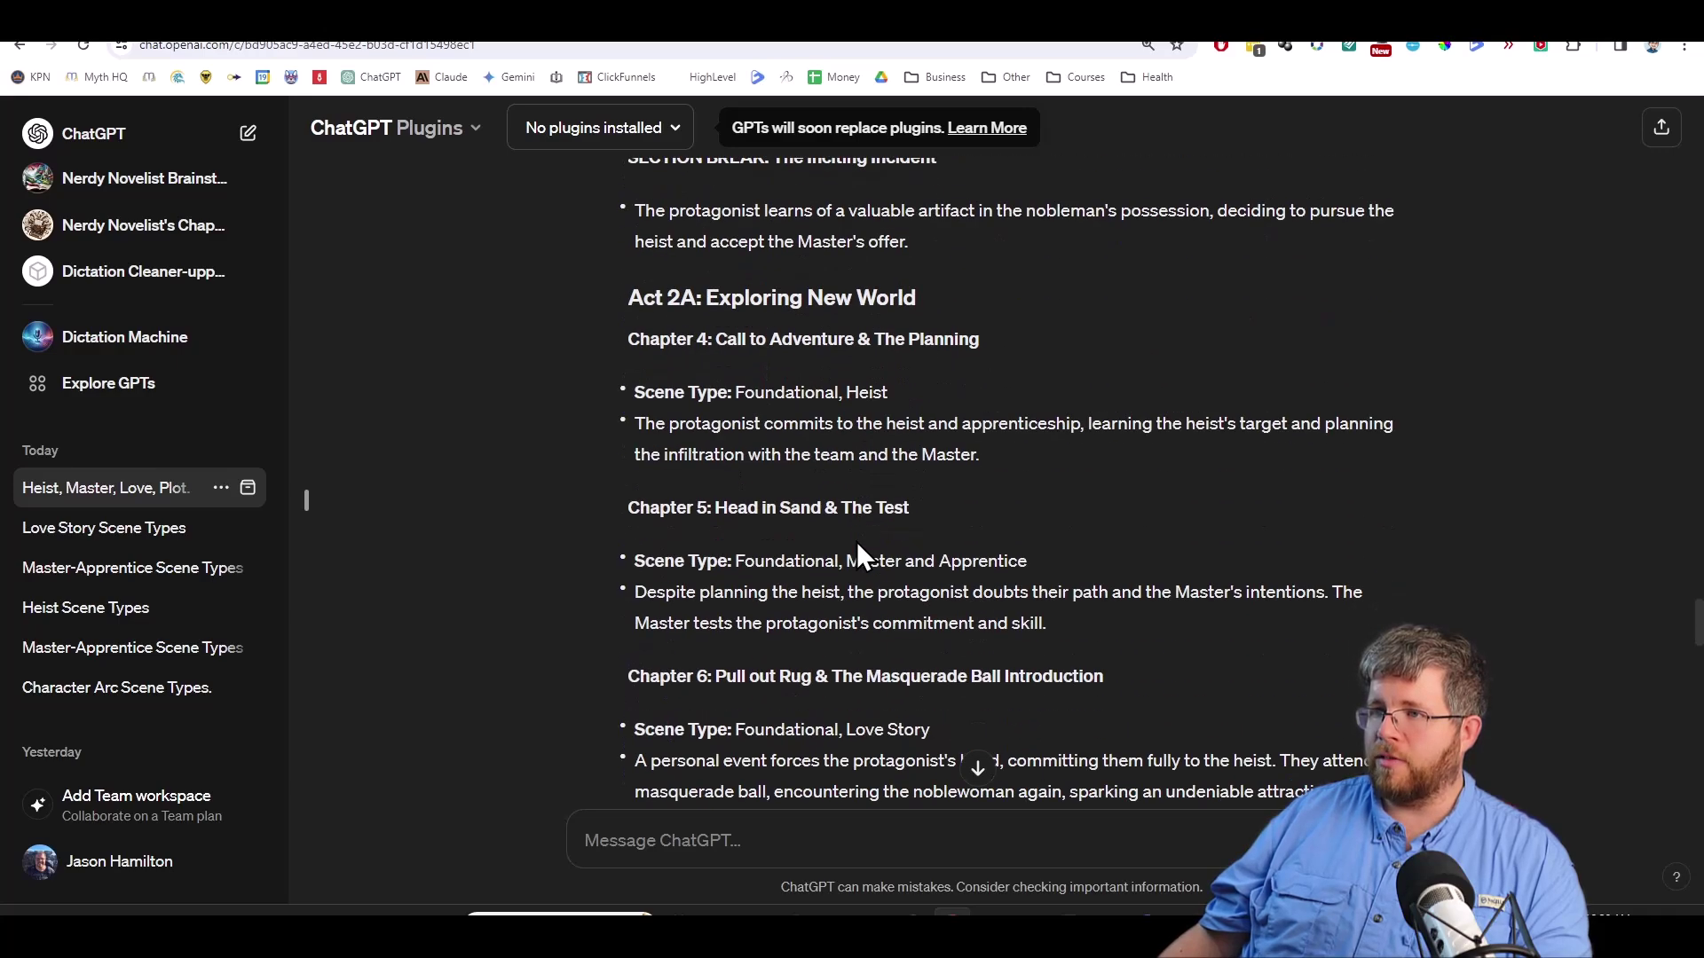
{"action": "scroll", "coordinate": [839, 555], "scroll_direction": "down", "scroll_amount": 15}
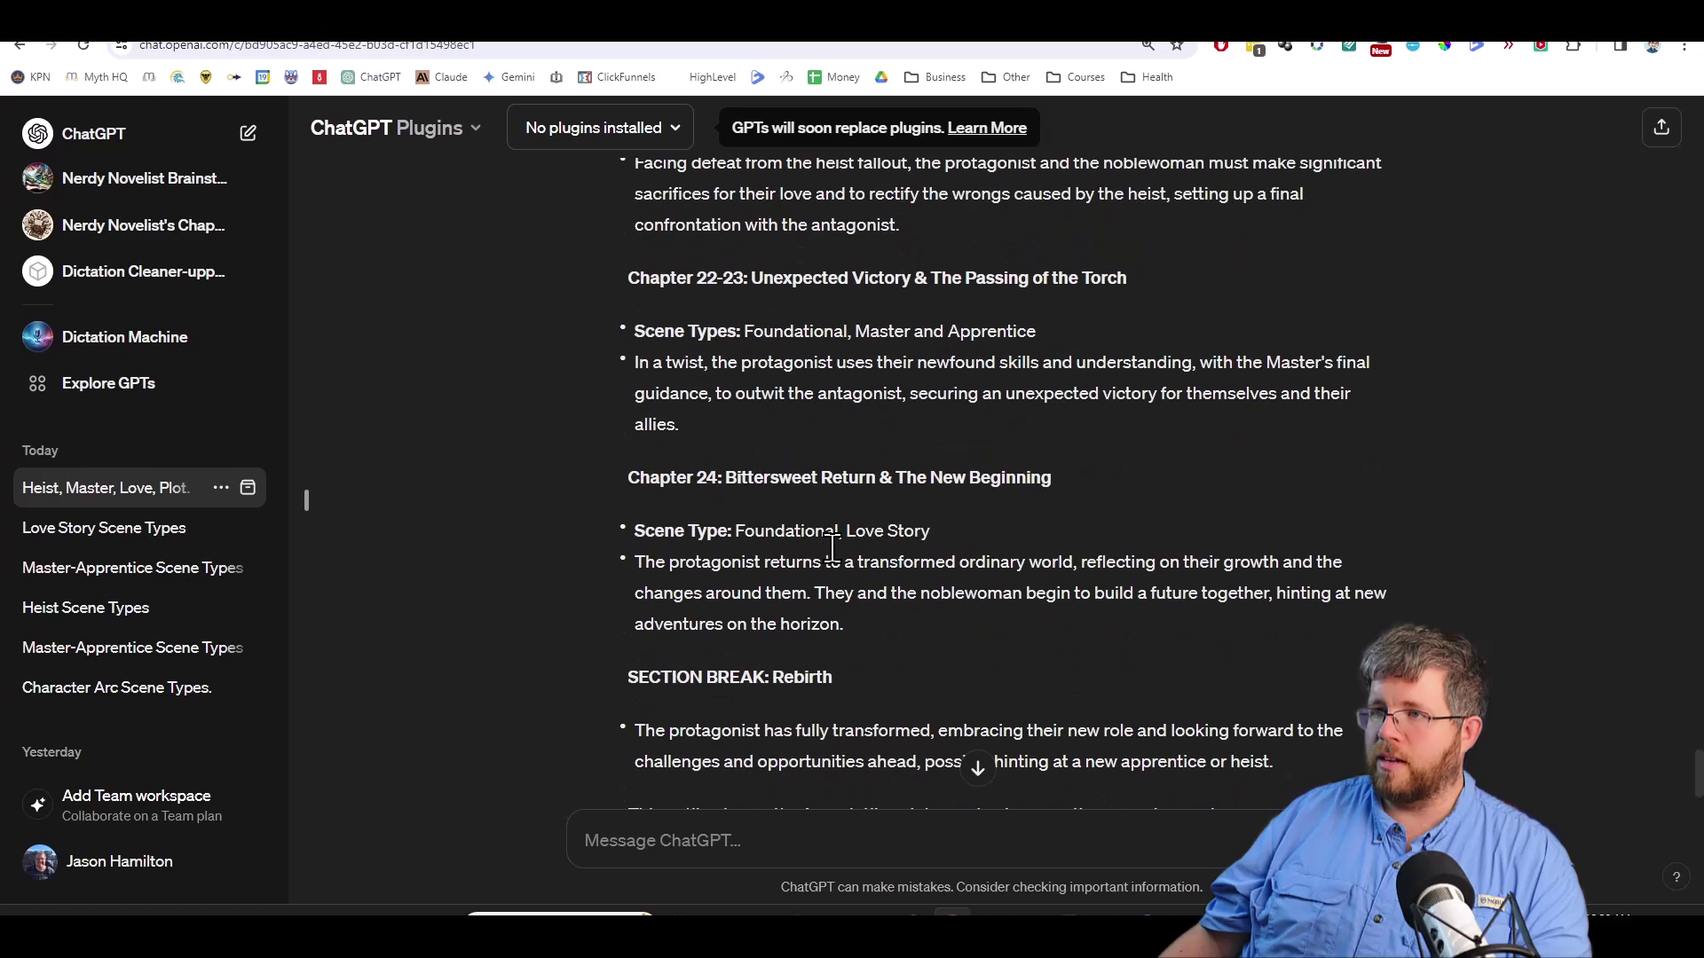
{"action": "scroll", "coordinate": [833, 546], "scroll_direction": "down", "scroll_amount": 1}
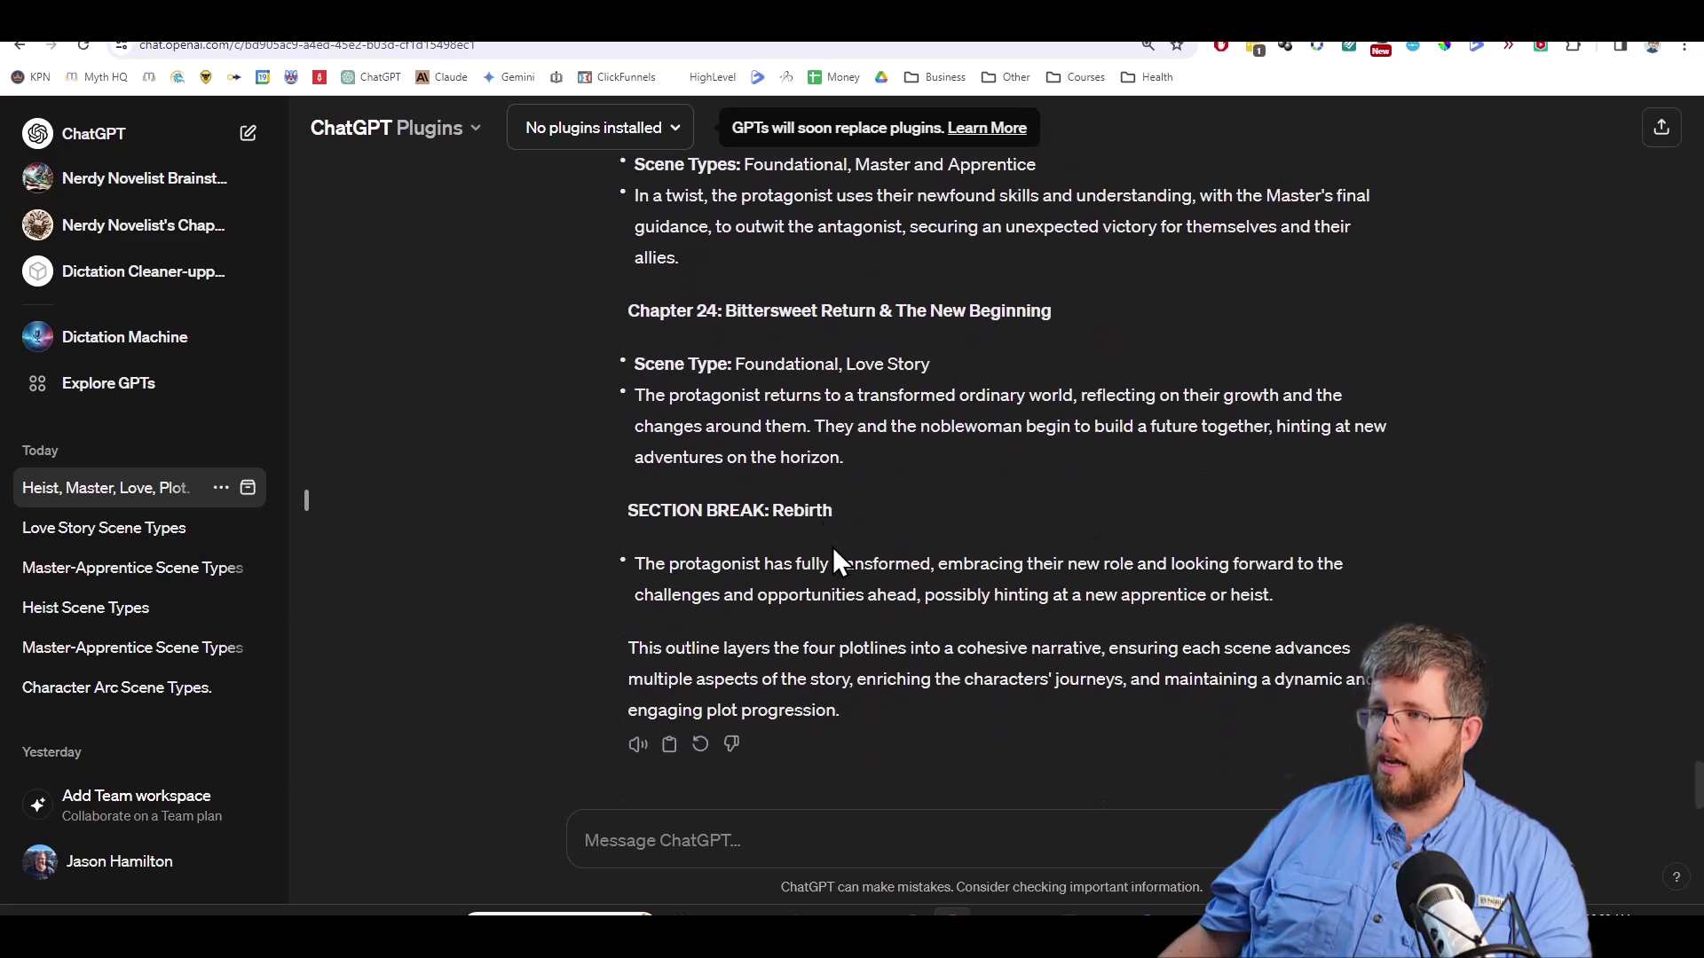
{"action": "scroll", "coordinate": [832, 546], "scroll_direction": "up", "scroll_amount": 2}
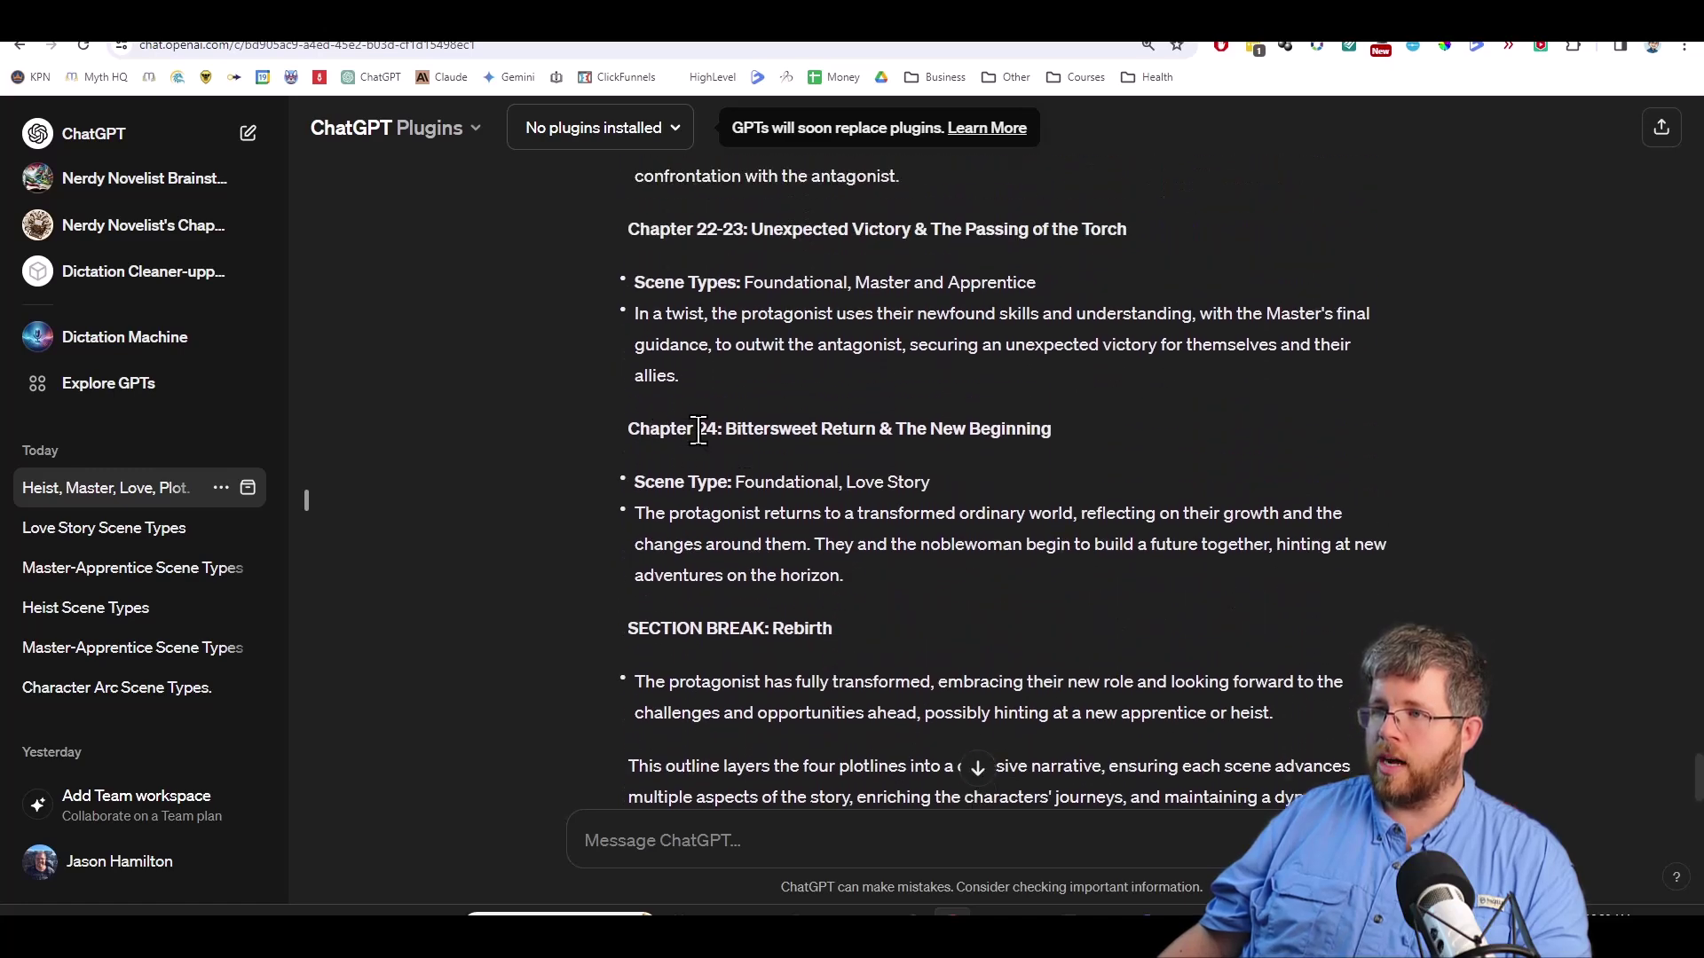
{"action": "left_click_drag", "start_coordinate": [698, 429], "coordinate": [1051, 430]}
{"action": "left_click", "coordinate": [1088, 472]}
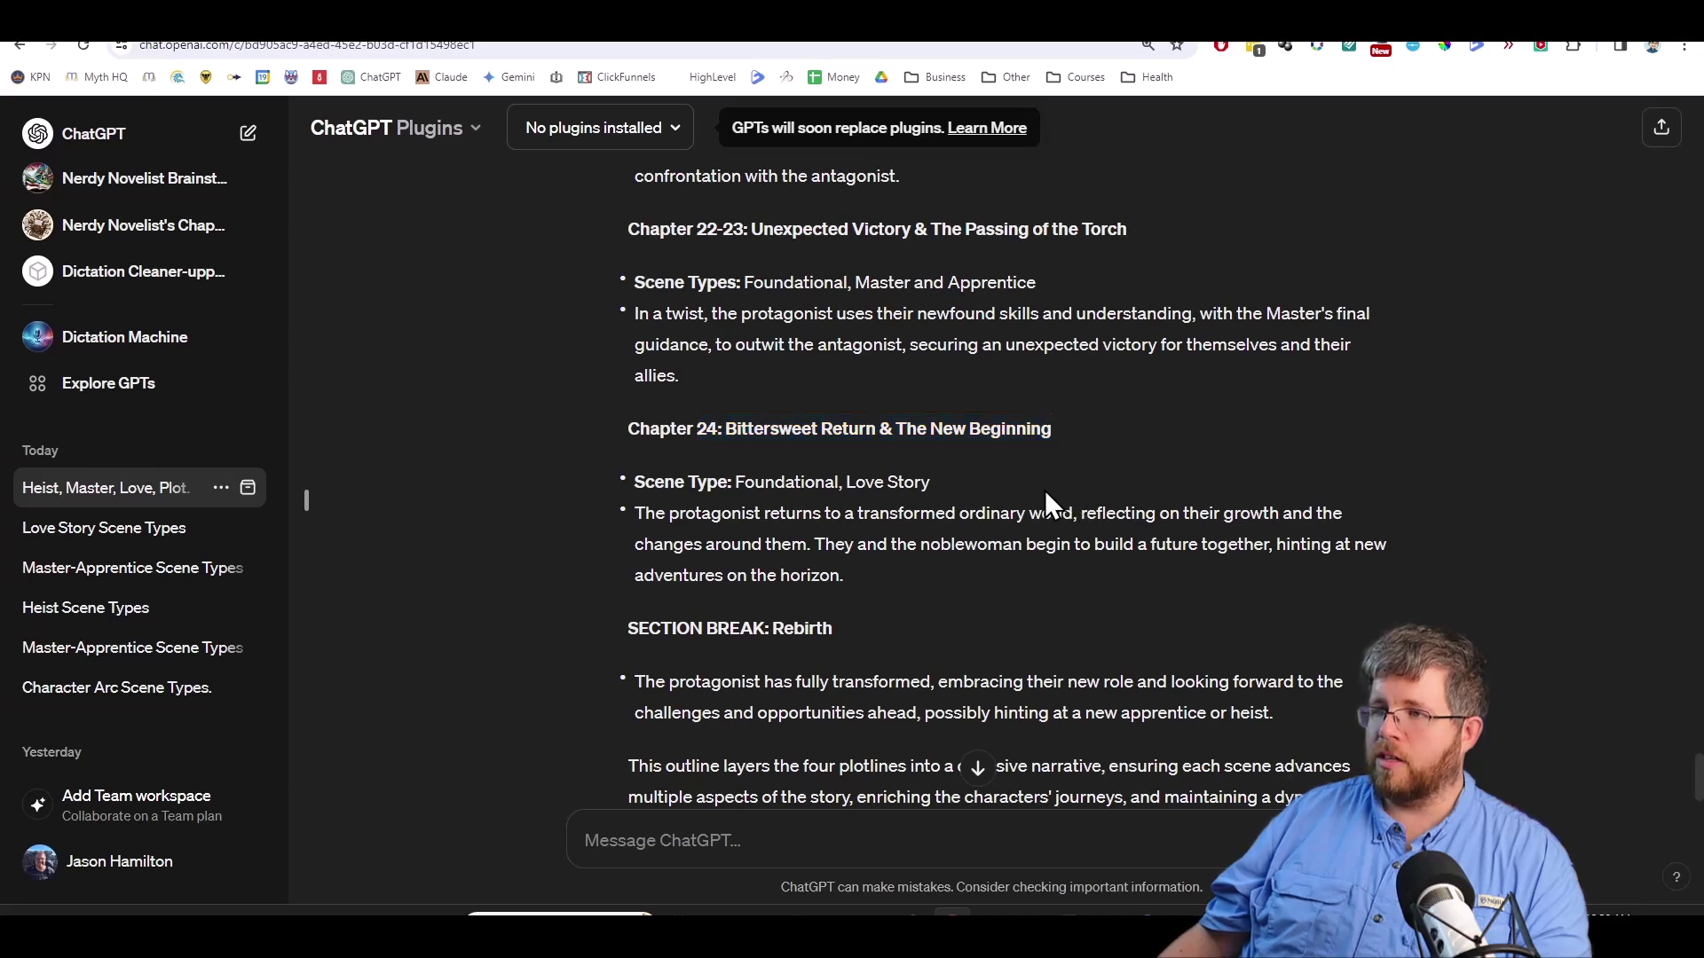
{"action": "scroll", "coordinate": [1025, 484], "scroll_direction": "up", "scroll_amount": 3}
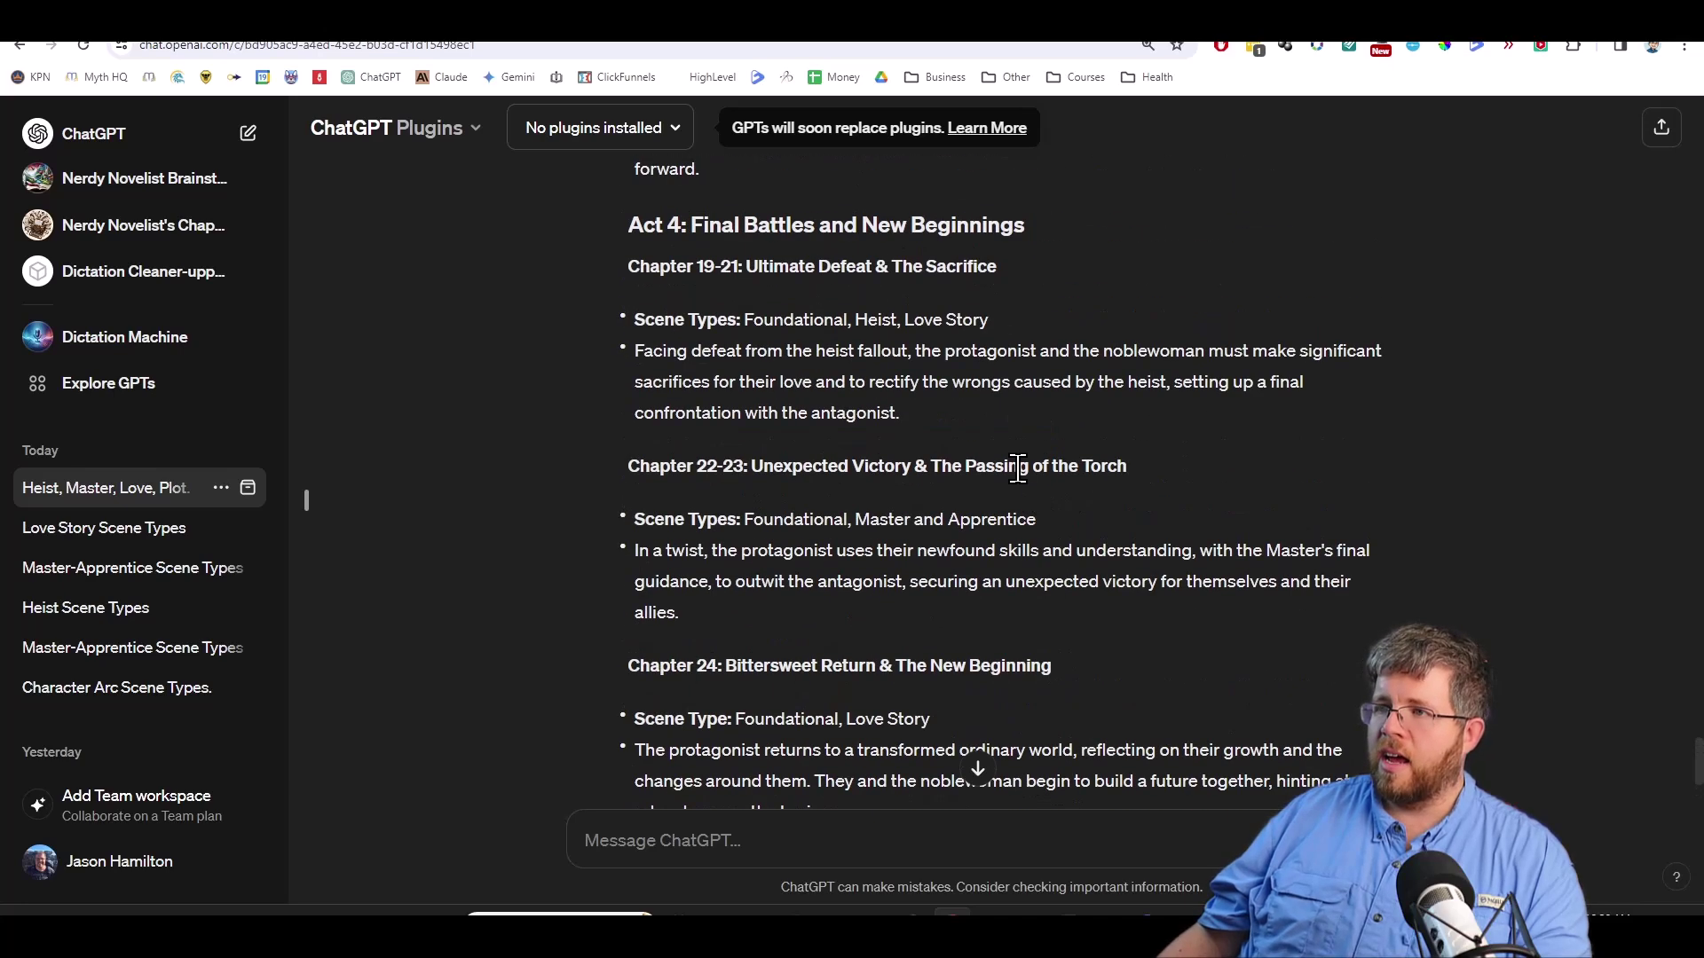
Examine the scene types ChatGPT assigned to the combined Chapter 22-23 in Act 4 of its outline.
{"action": "scroll", "coordinate": [853, 522], "scroll_direction": "down", "scroll_amount": 3}
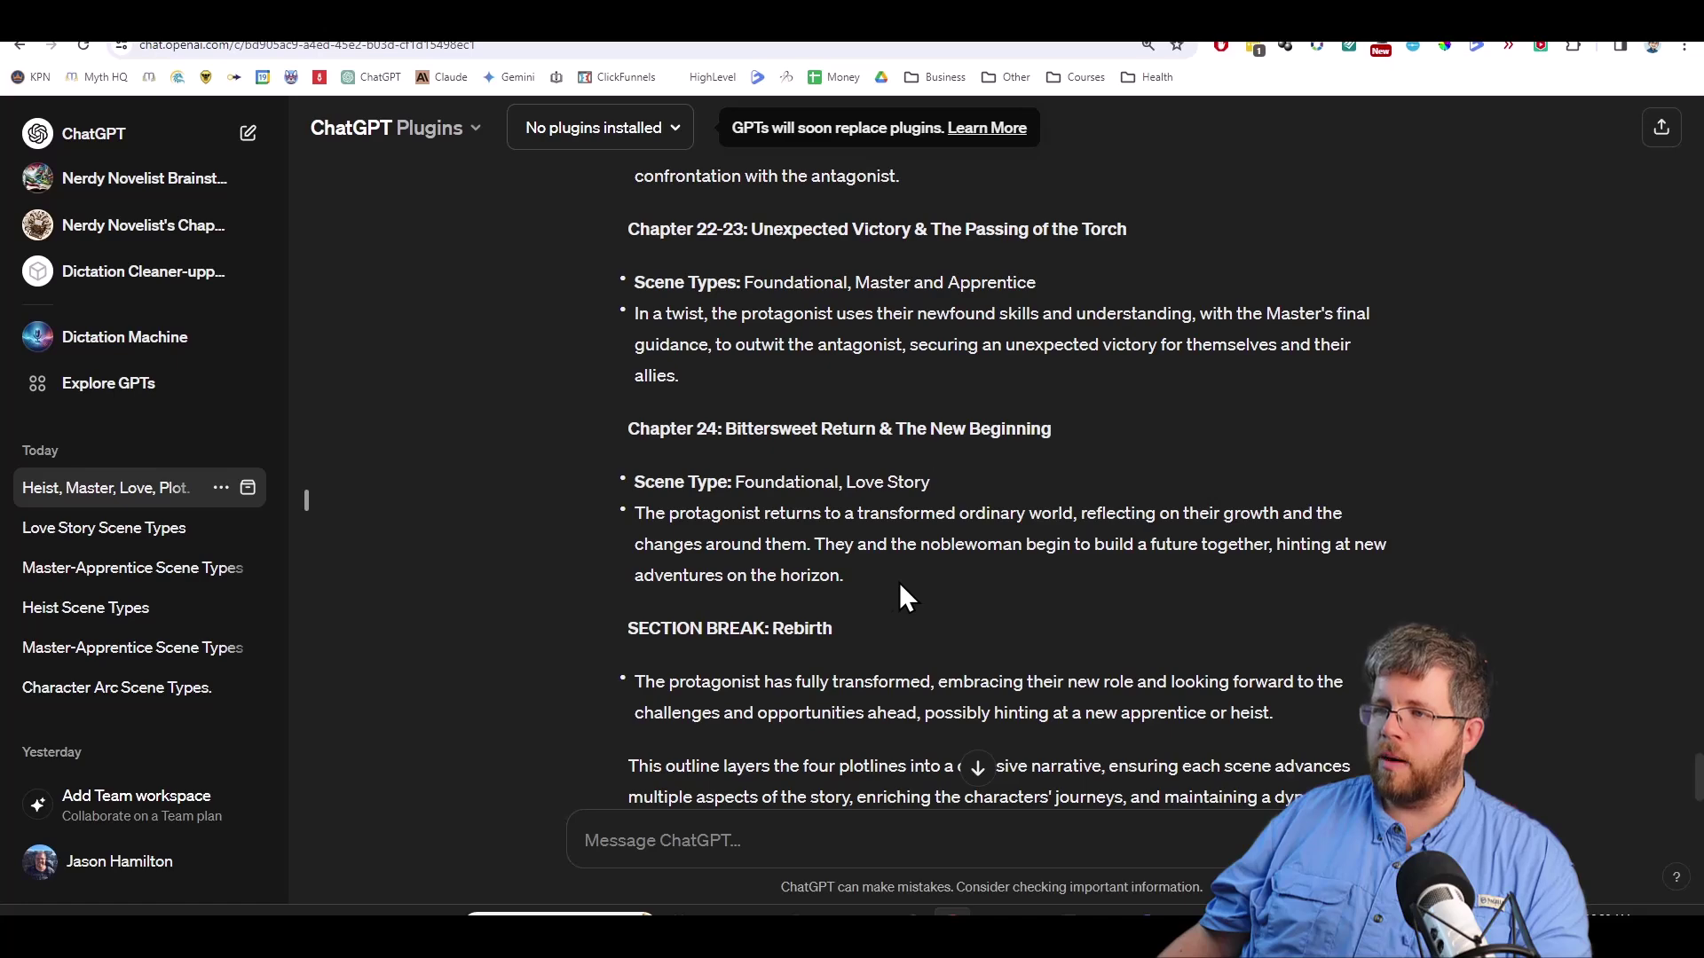
{"action": "scroll", "coordinate": [856, 568], "scroll_direction": "up", "scroll_amount": 3}
{"action": "left_click_drag", "start_coordinate": [1035, 520], "coordinate": [855, 522]}
{"action": "left_click", "coordinate": [764, 521]}
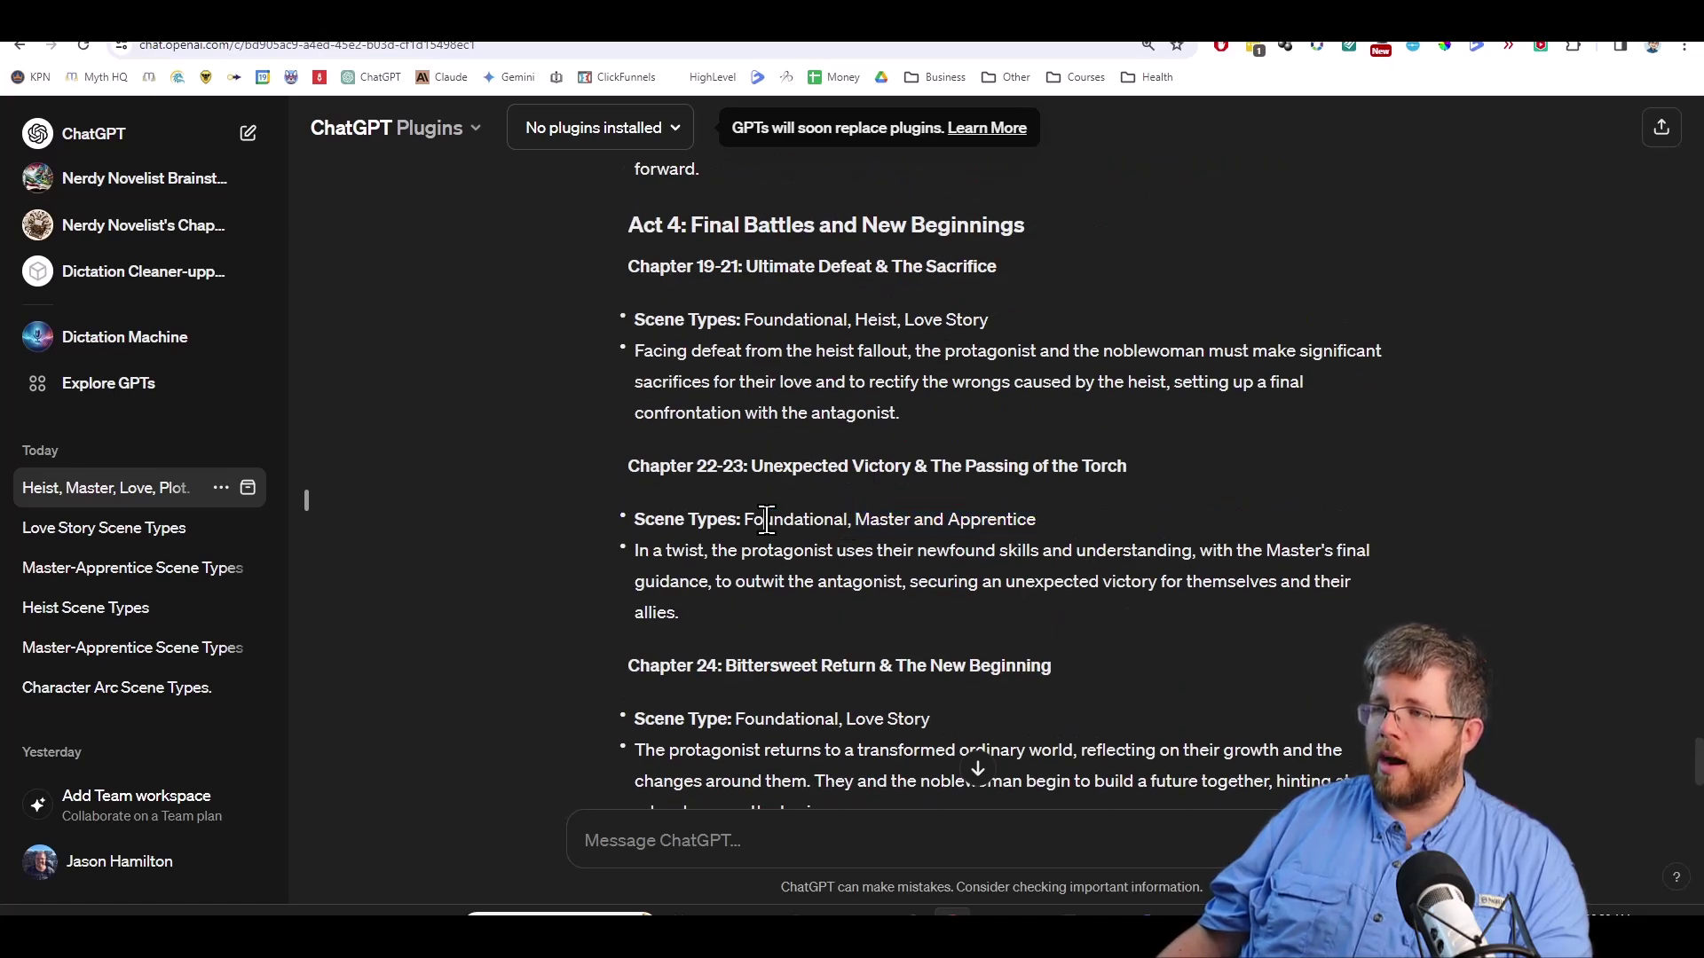
{"action": "left_click_drag", "start_coordinate": [745, 521], "coordinate": [1061, 518]}
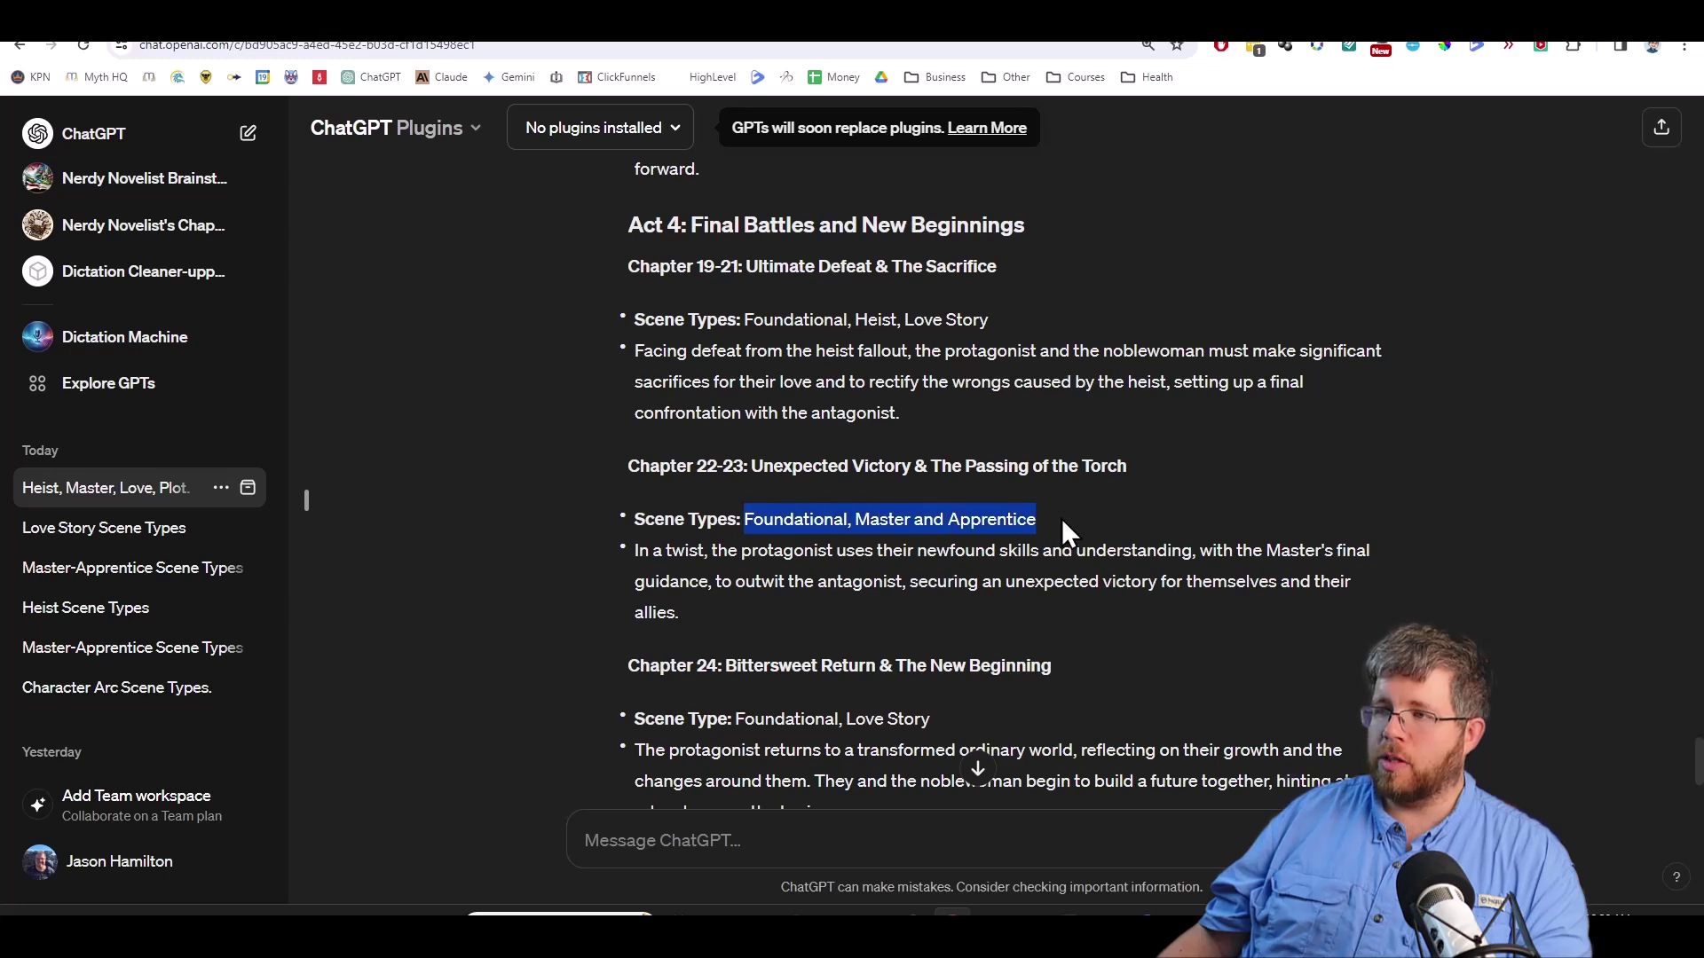
{"action": "left_click", "coordinate": [1061, 518]}
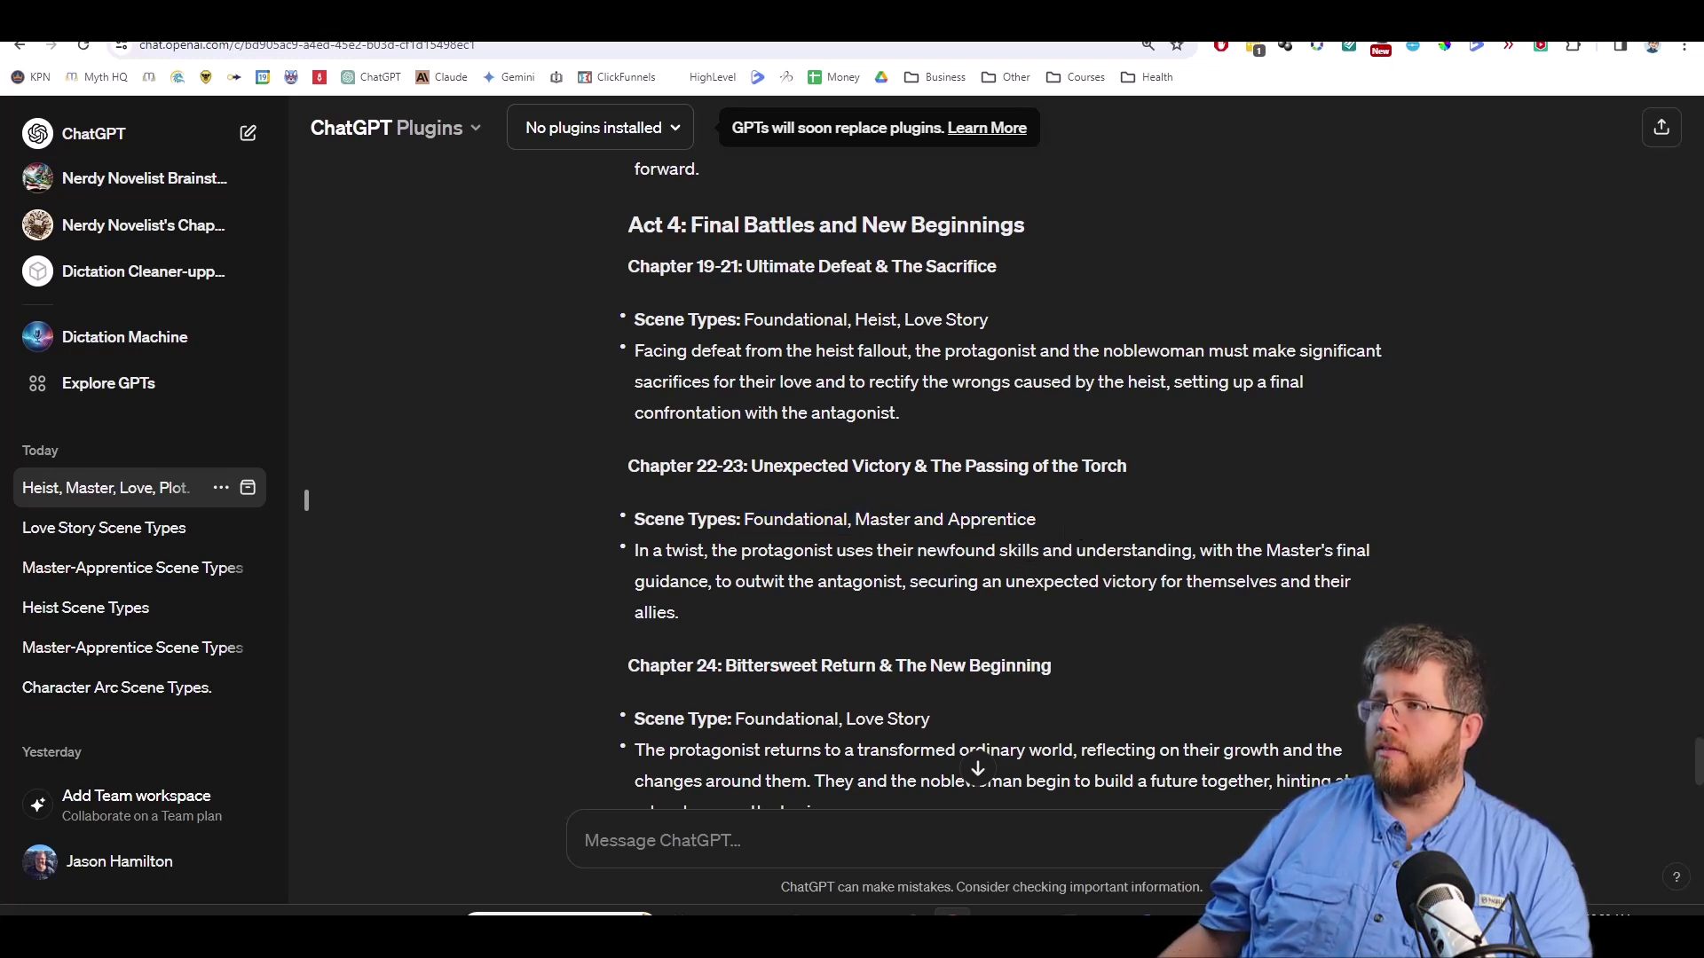
Switch to Claude and review its layered outline from the closing chapters back to Act 1.
{"action": "left_click", "coordinate": [1123, 26]}
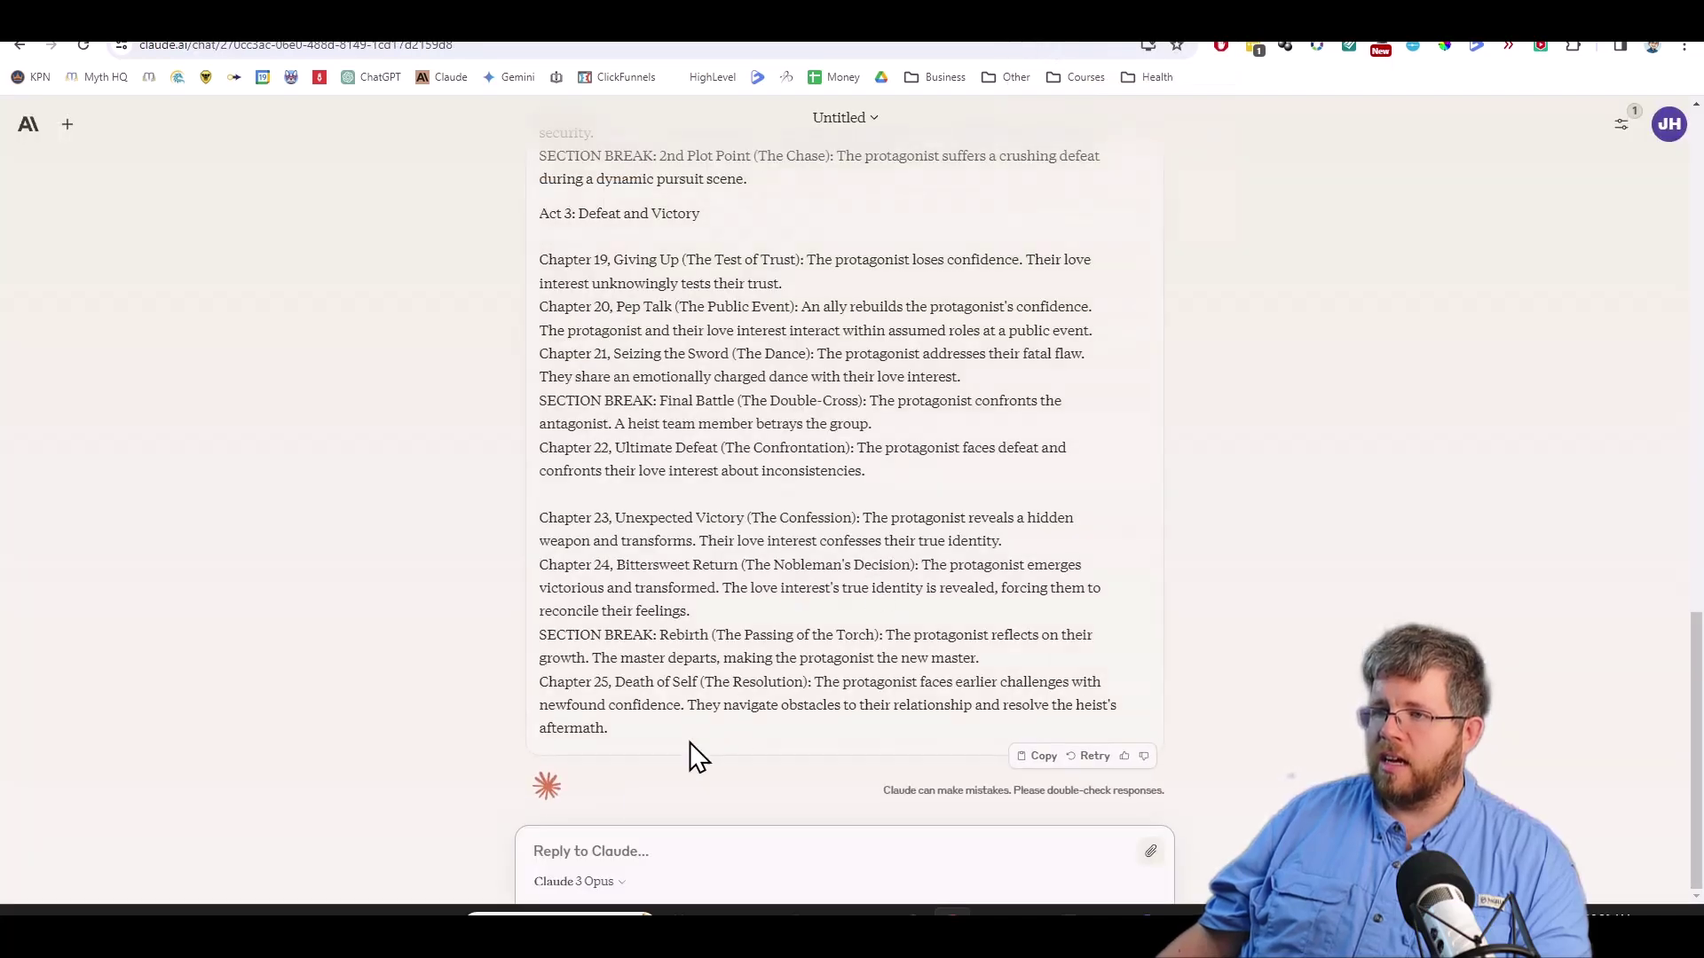
{"action": "scroll", "coordinate": [605, 763], "scroll_direction": "up", "scroll_amount": 1}
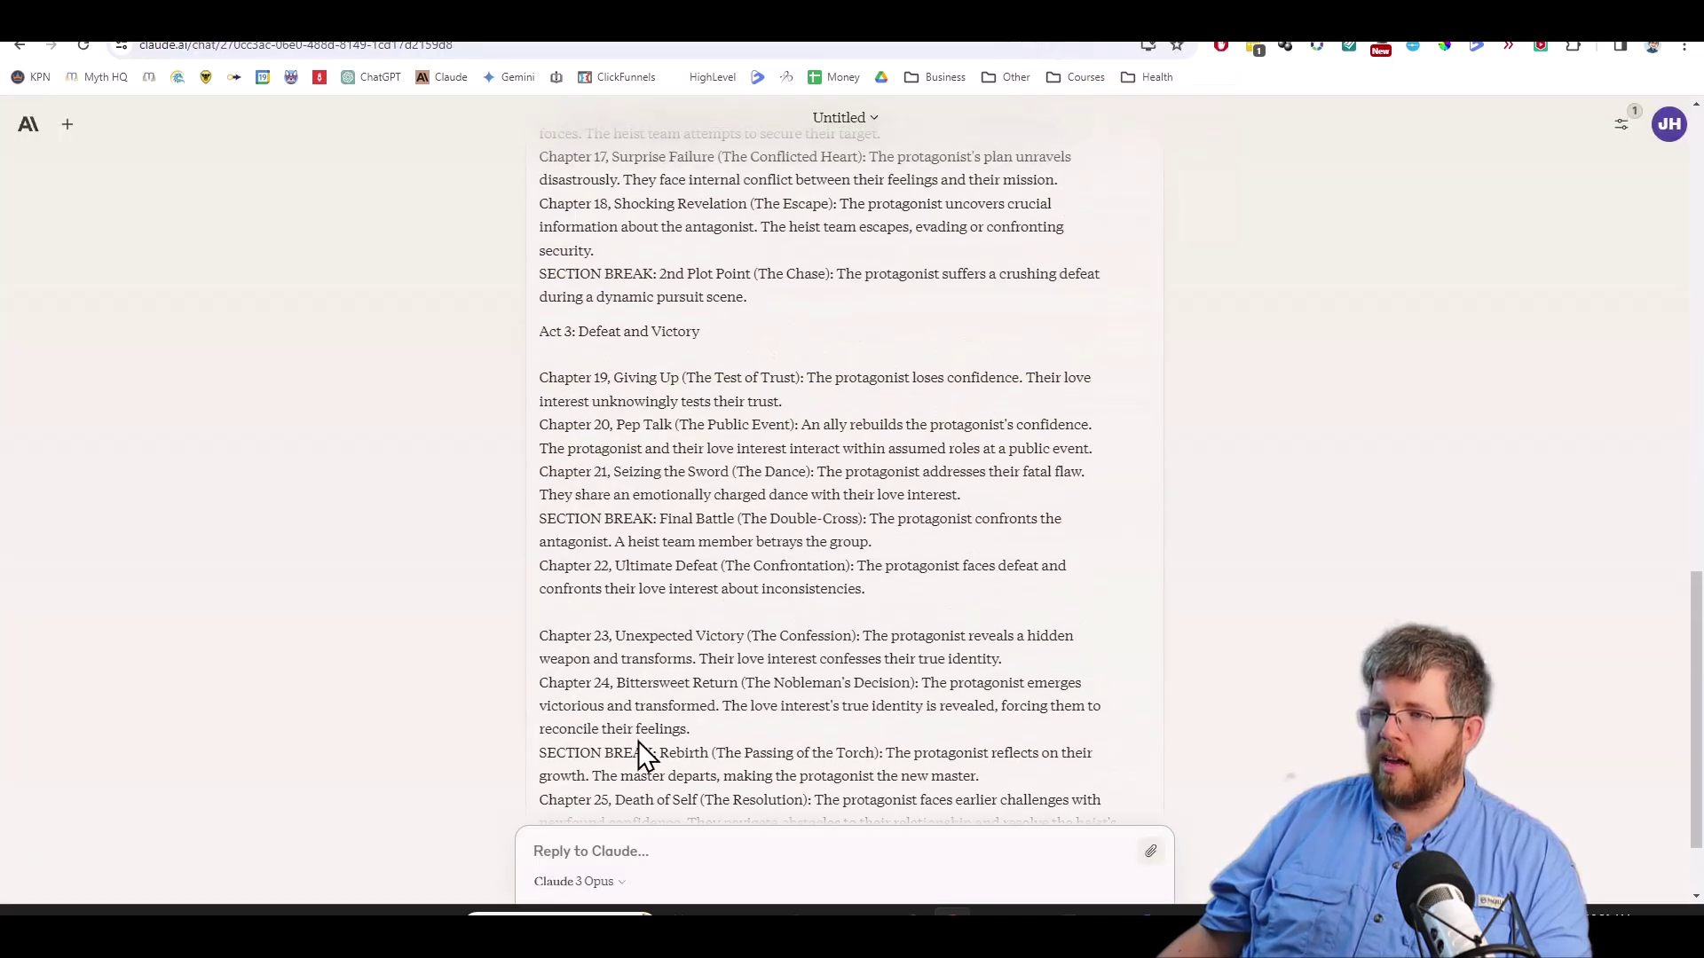
{"action": "scroll", "coordinate": [710, 682], "scroll_direction": "down", "scroll_amount": 1}
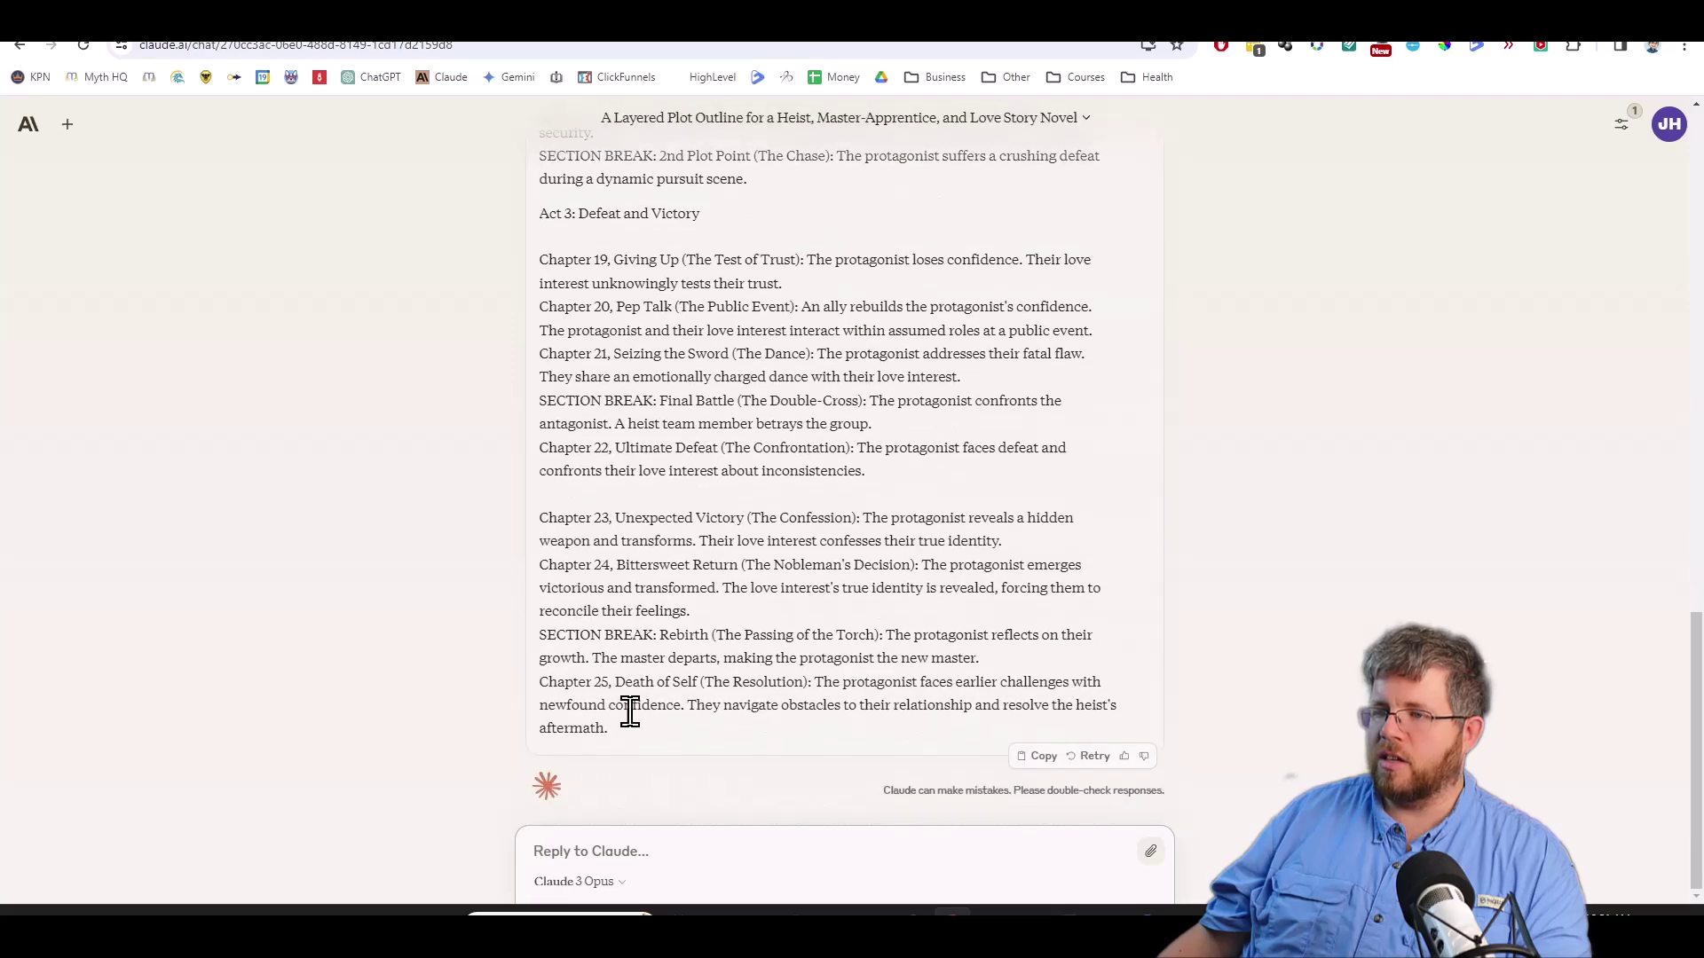
{"action": "scroll", "coordinate": [684, 695], "scroll_direction": "up", "scroll_amount": 12}
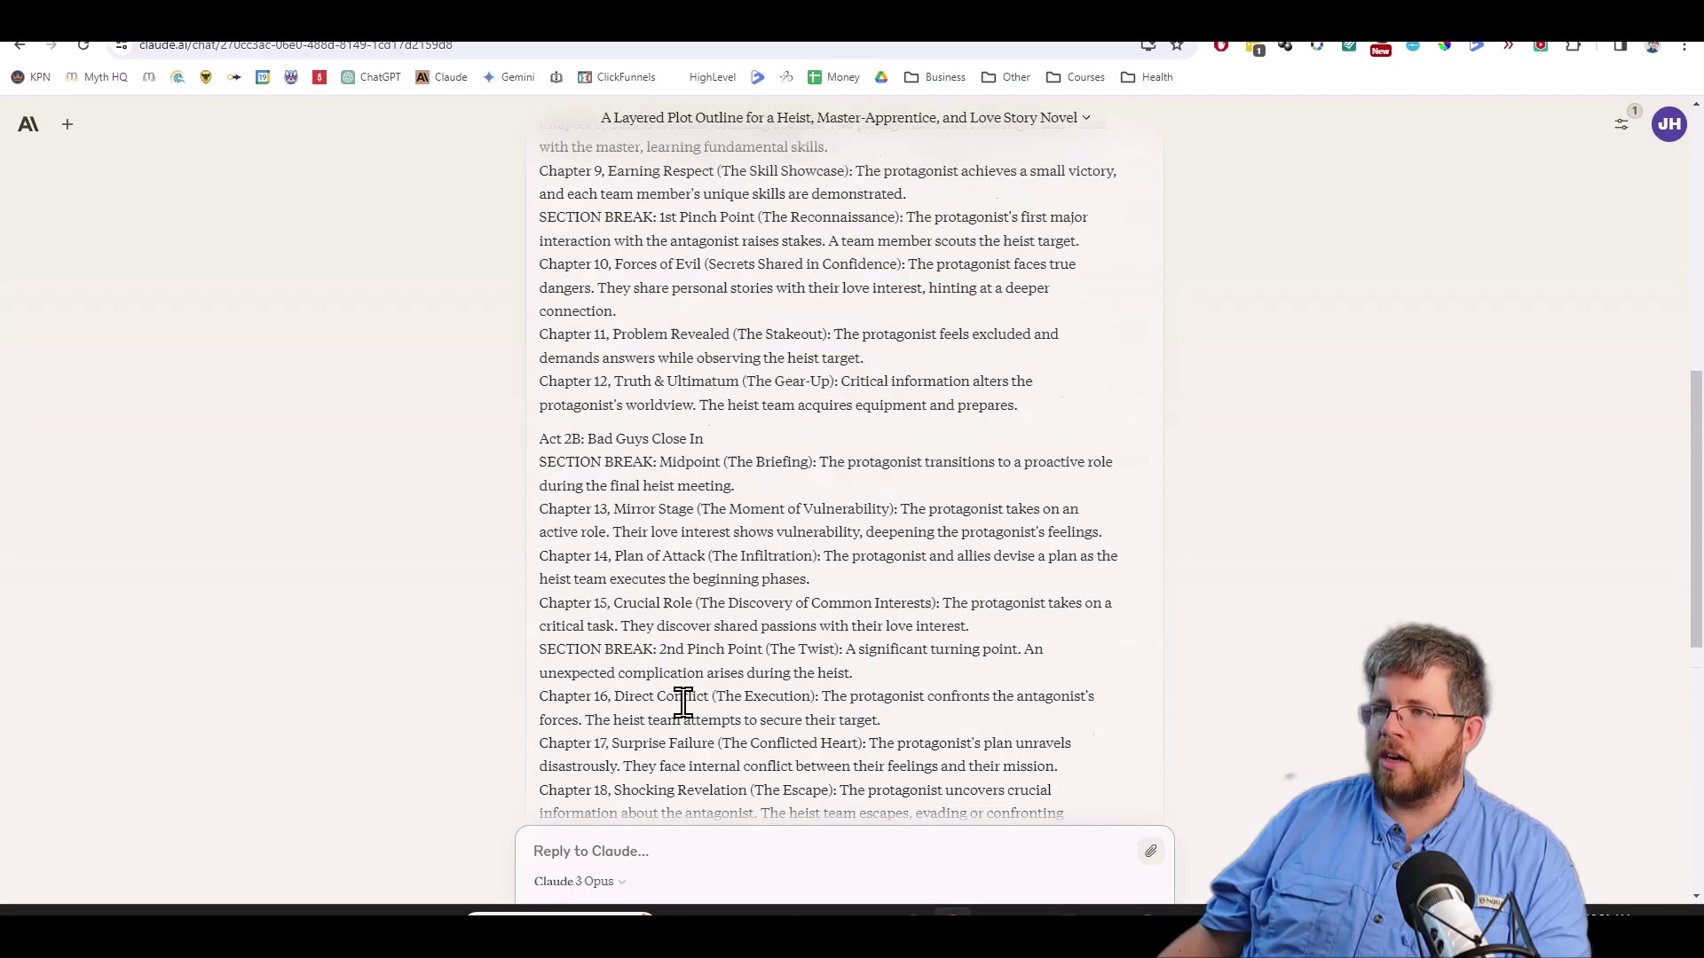
{"action": "scroll", "coordinate": [709, 630], "scroll_direction": "up", "scroll_amount": 5}
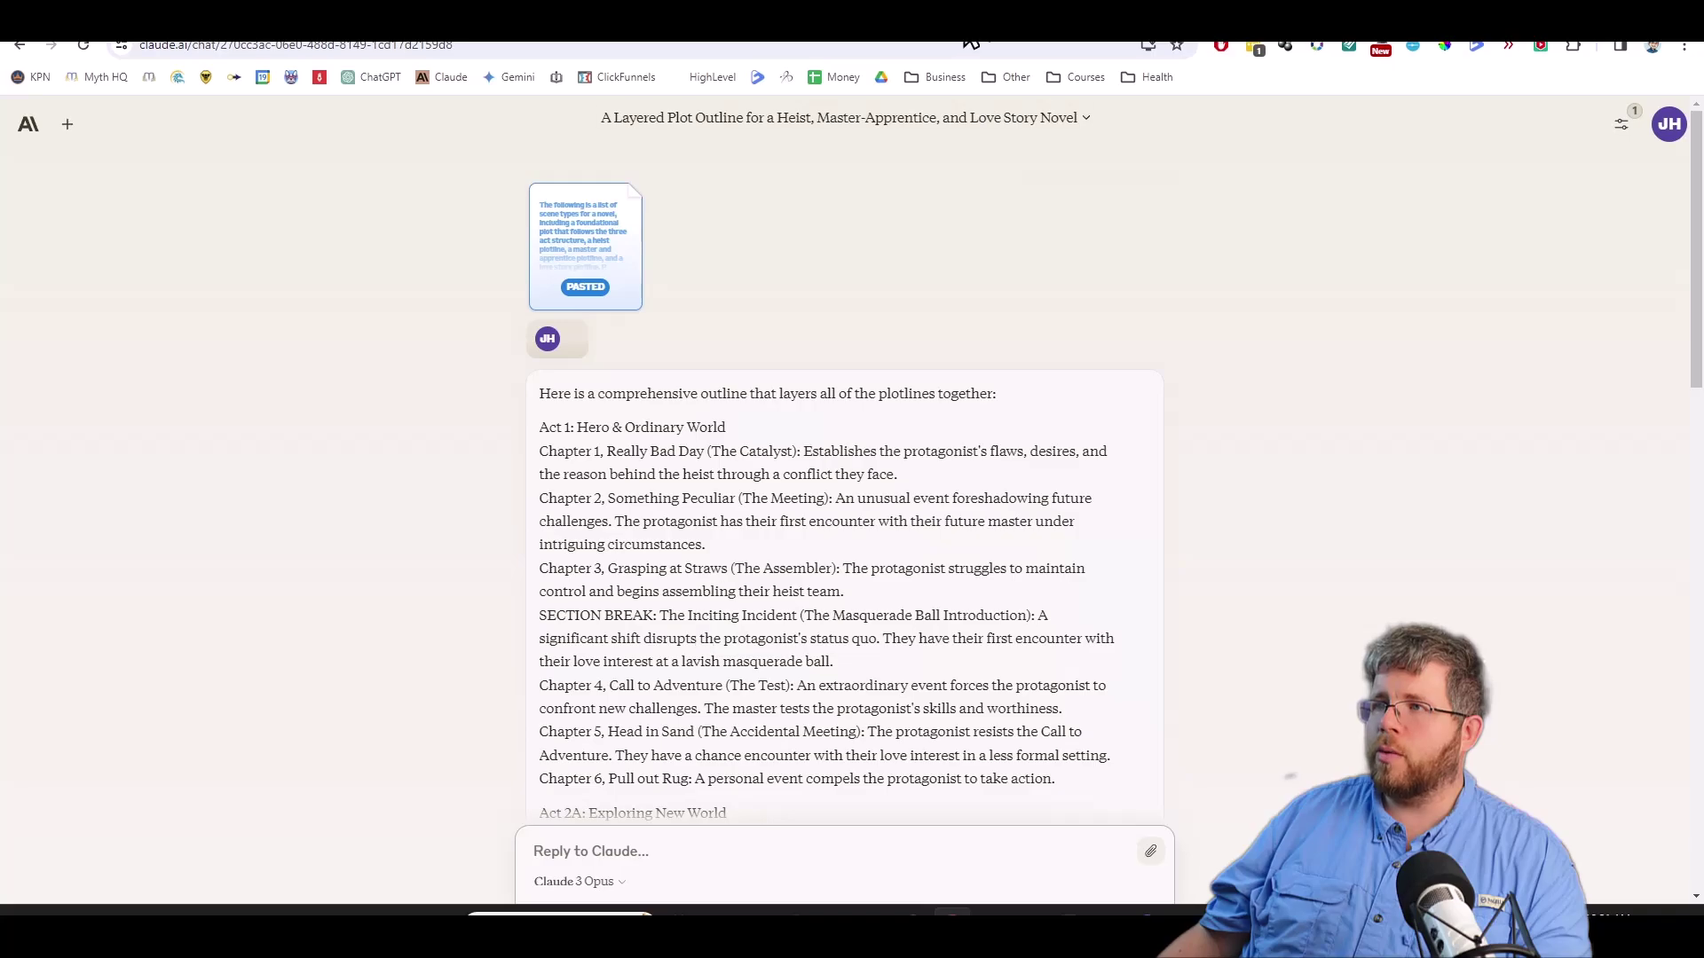
Return to ChatGPT and resubmit the layered-outline prompt in a new chat, leaving out the sentence about combining and labelling scenes.
{"action": "left_click", "coordinate": [914, 22]}
{"action": "scroll", "coordinate": [971, 764], "scroll_direction": "up", "scroll_amount": 10}
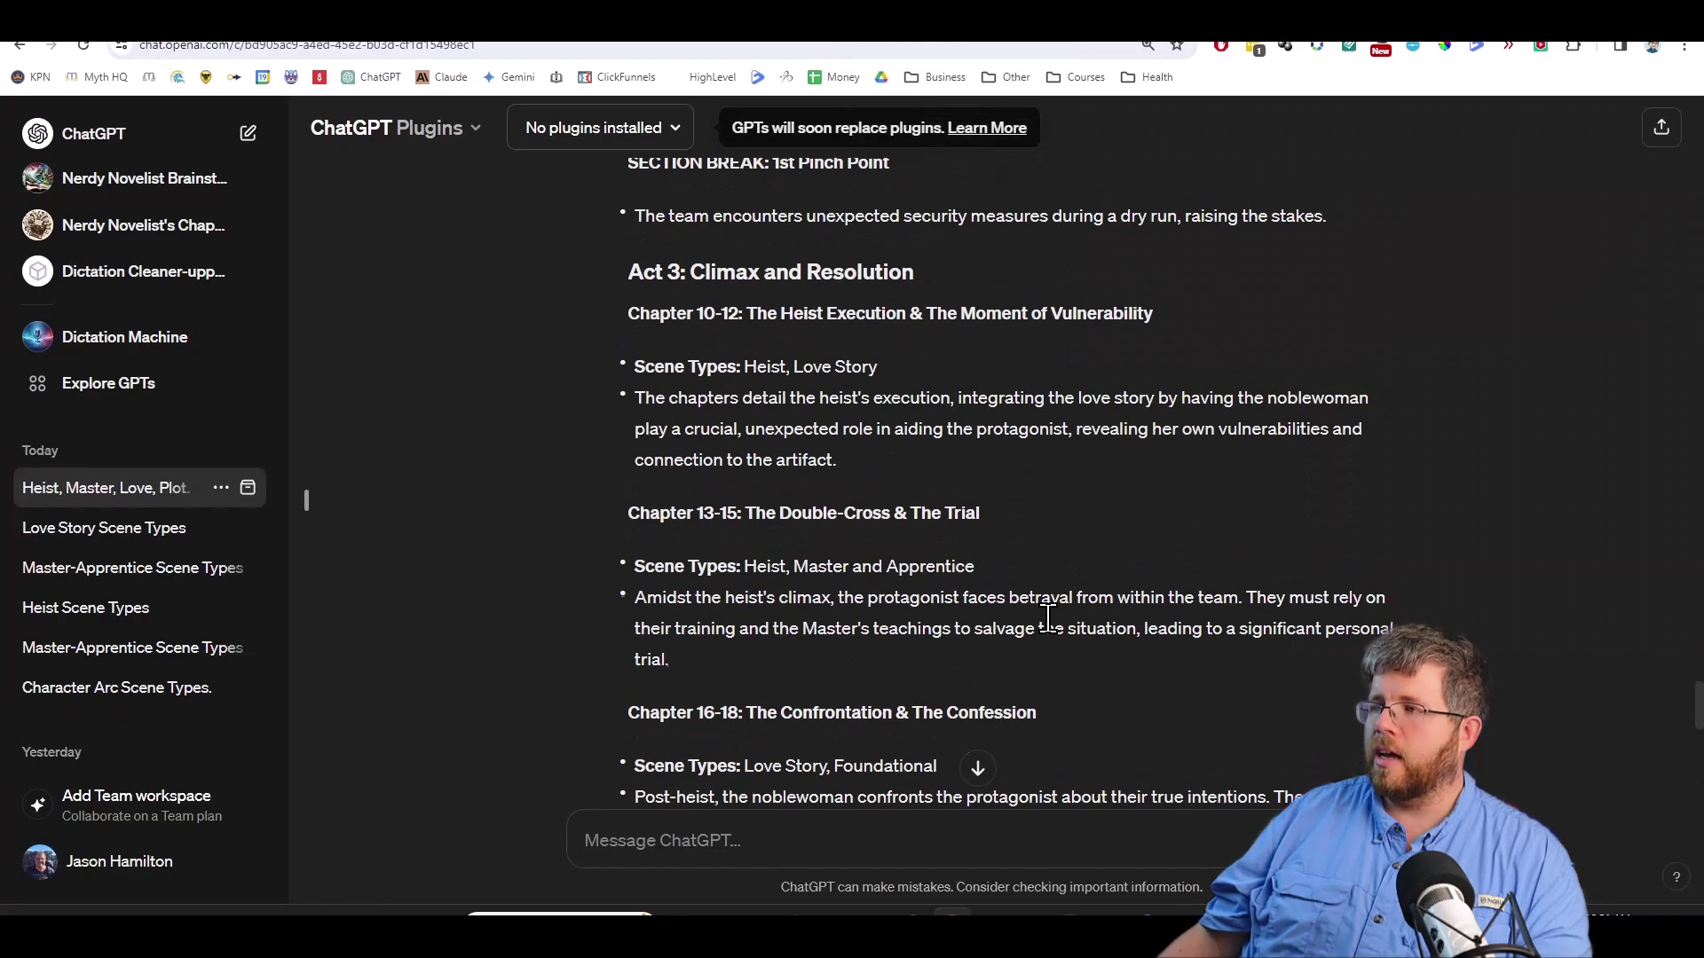
{"action": "left_click_drag", "start_coordinate": [1691, 657], "coordinate": [1665, 125]}
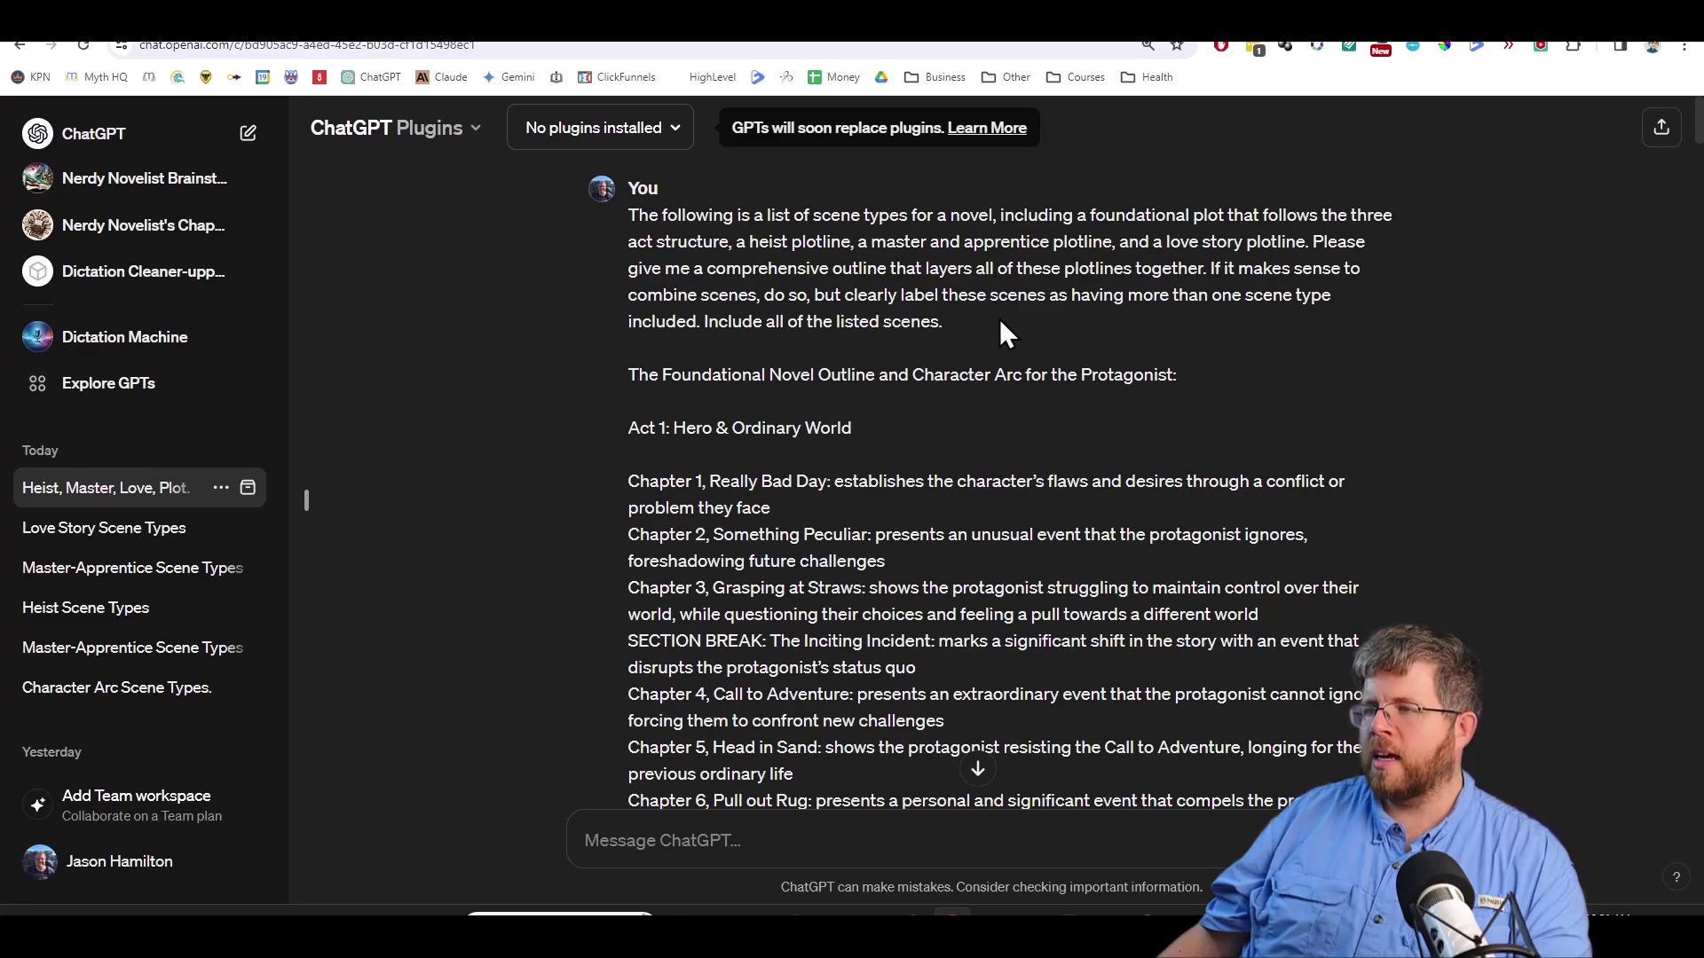
{"action": "left_click_drag", "start_coordinate": [632, 216], "coordinate": [981, 541]}
{"action": "scroll", "coordinate": [871, 545], "scroll_direction": "down", "scroll_amount": 20}
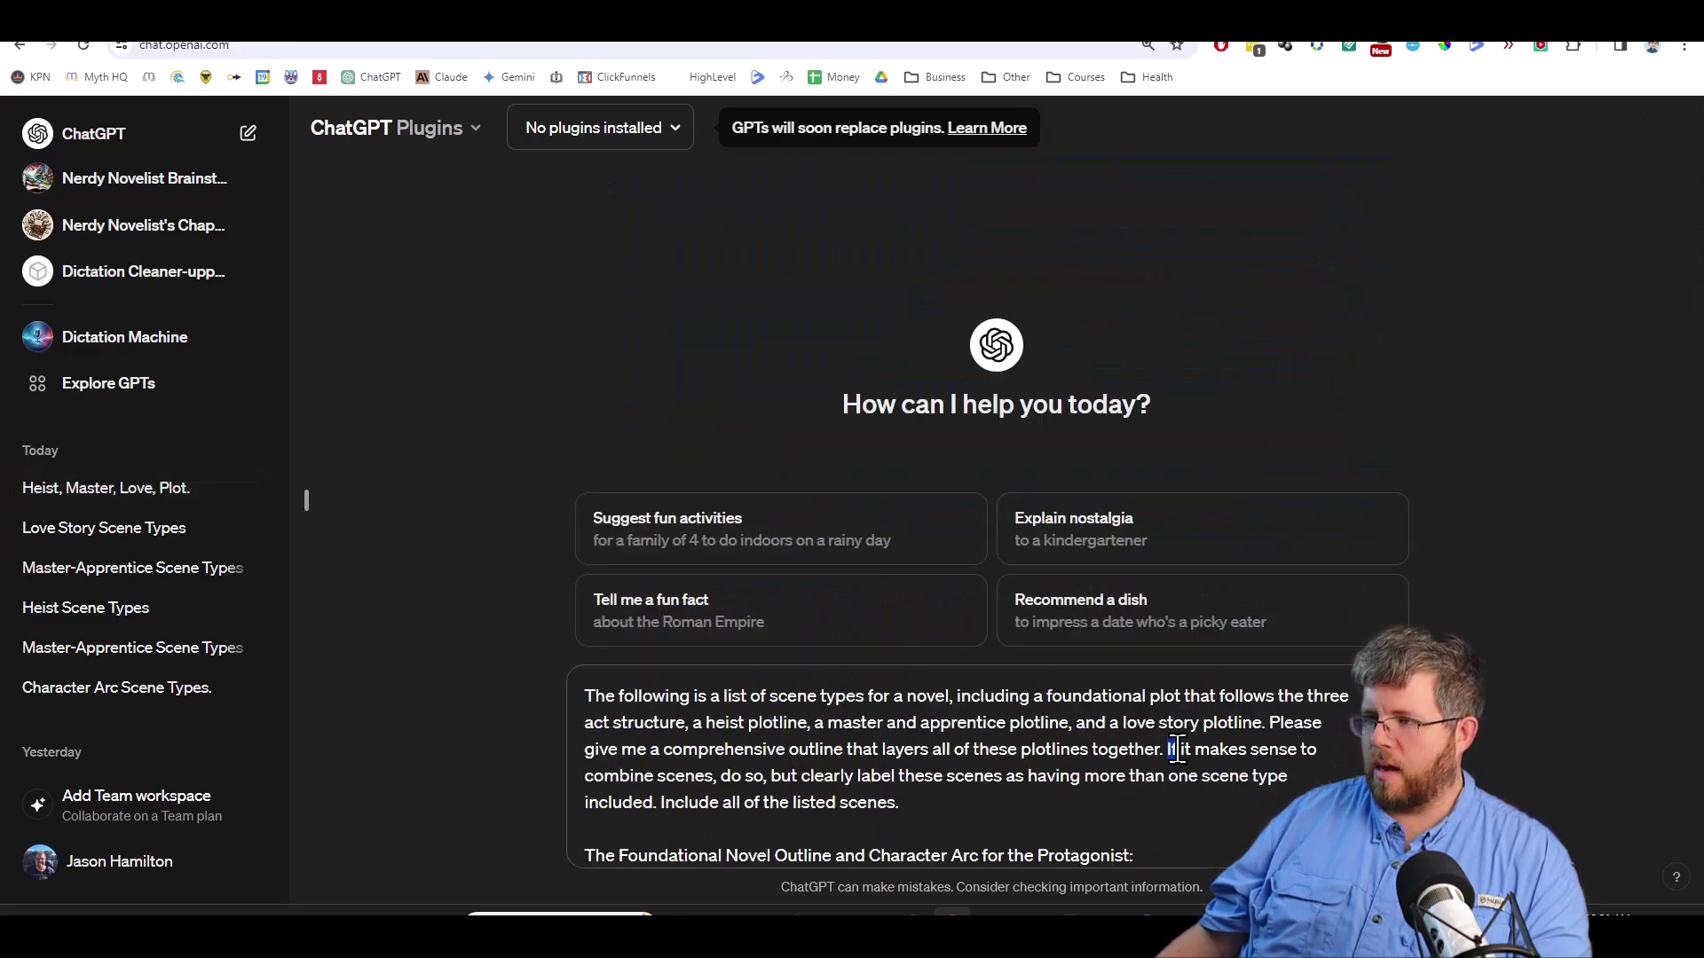
{"action": "left_click_drag", "start_coordinate": [1177, 750], "coordinate": [981, 776]}
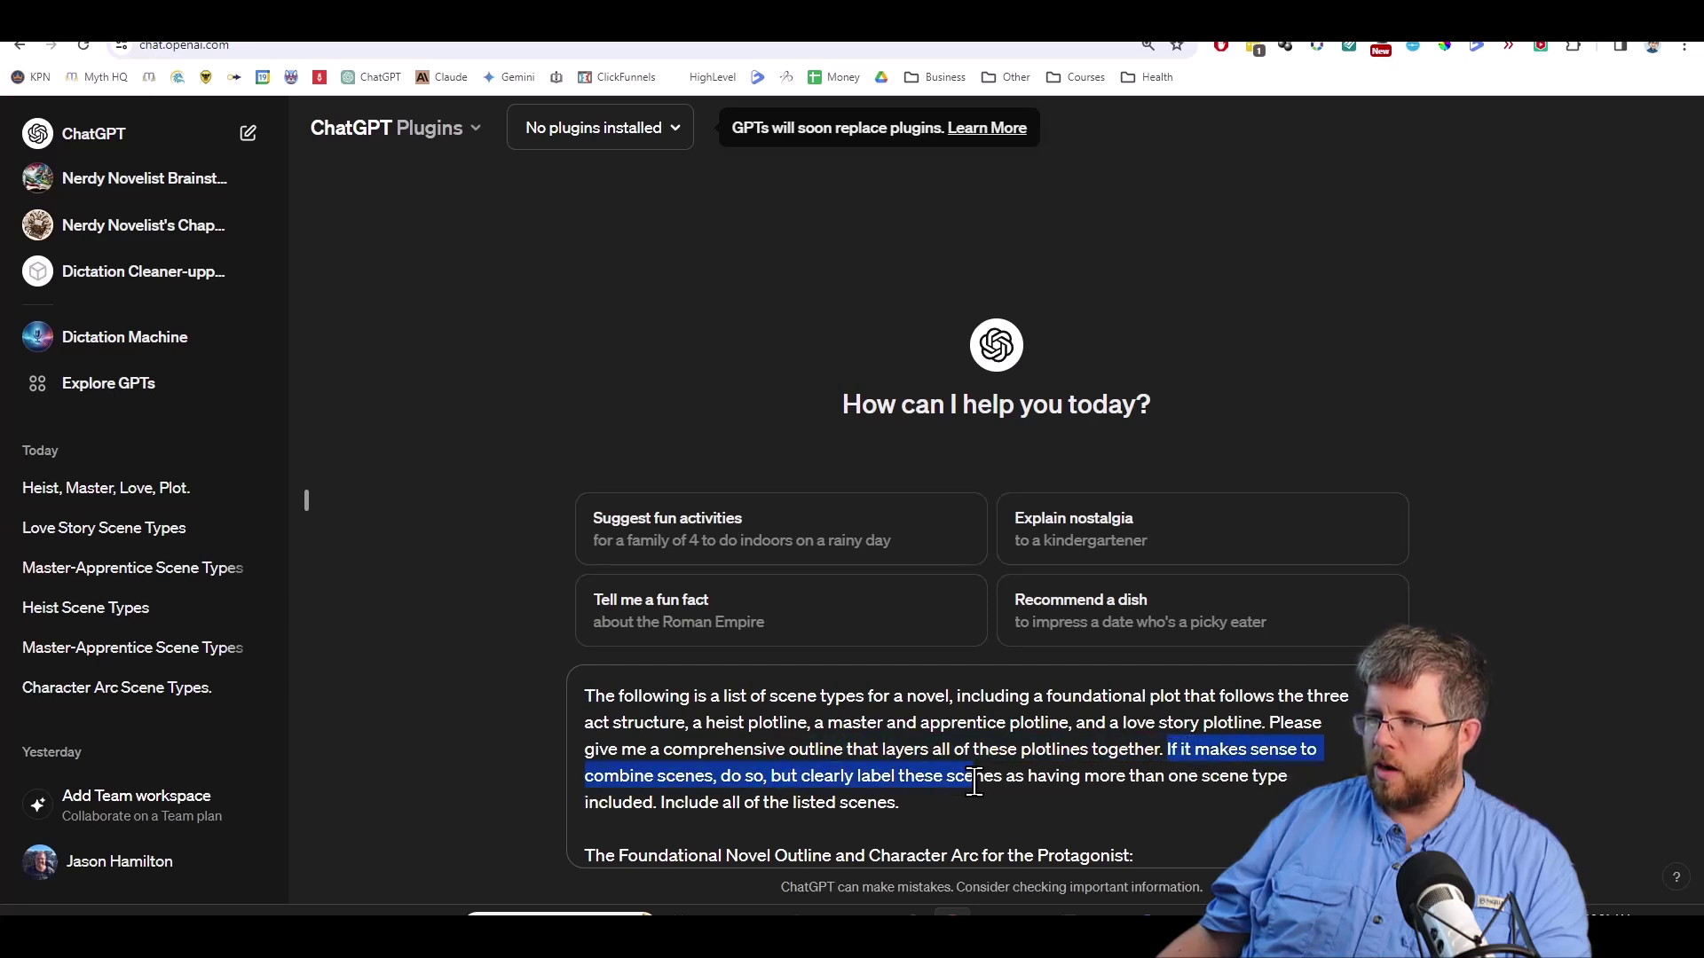
{"action": "key", "text": "Return"}
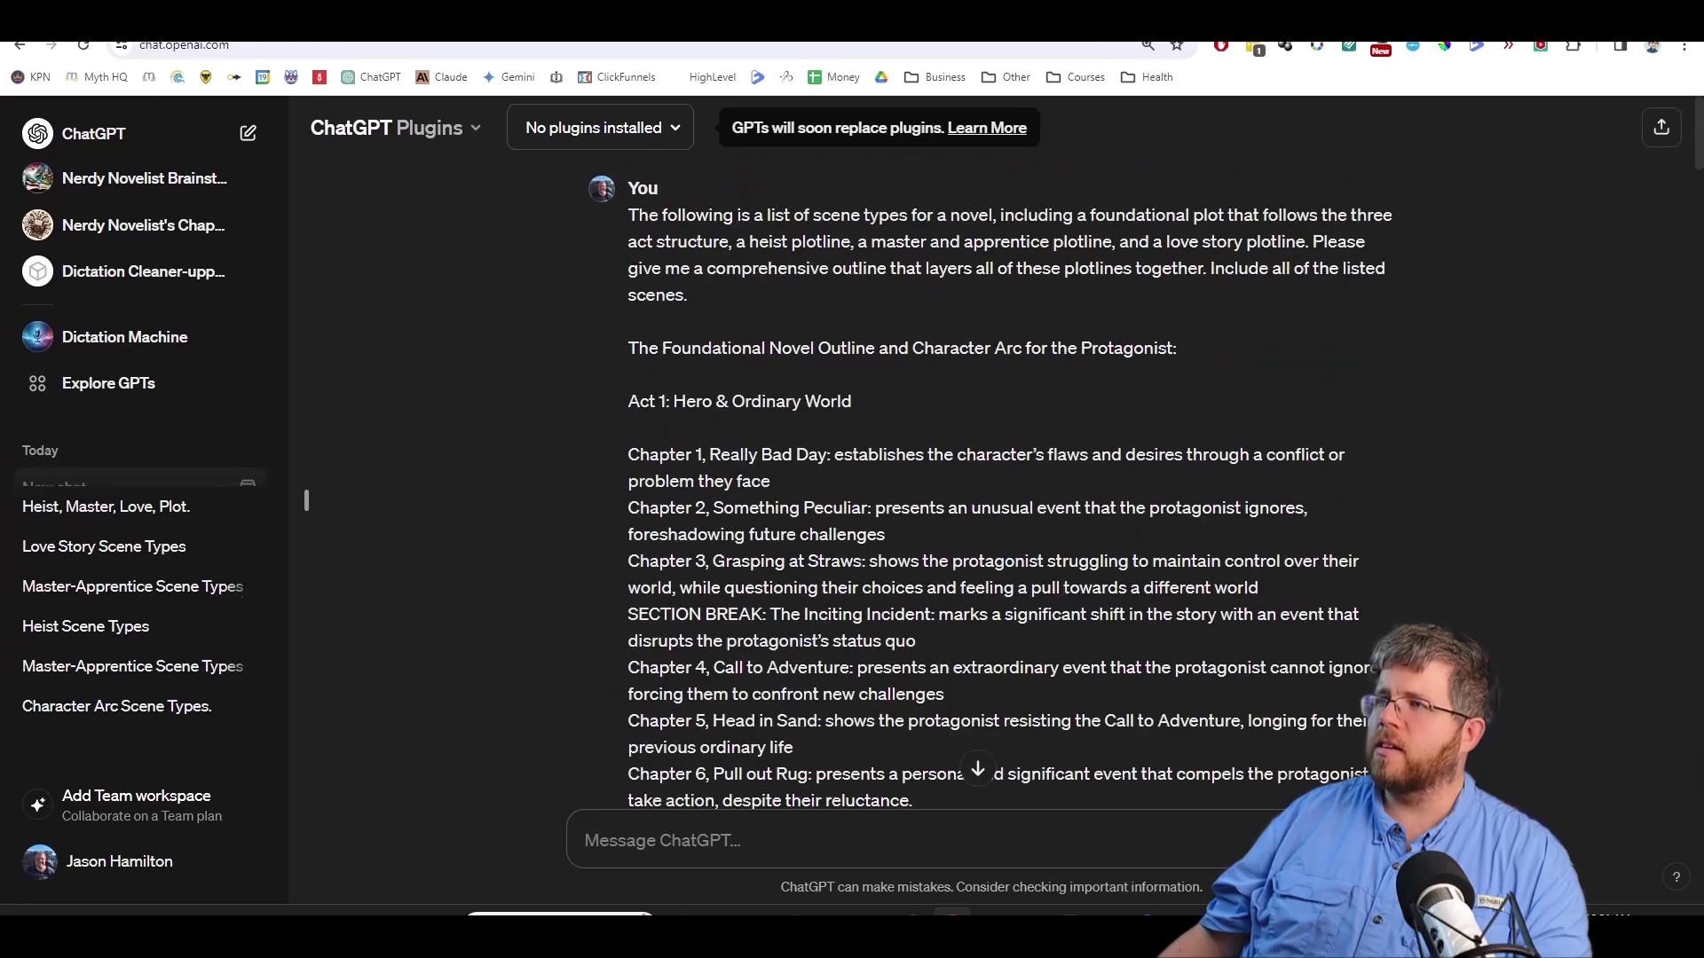
Examine Chapter 1 of ChatGPT's new outline, including its description, Heist Plotline and Master and Apprentice Storyline entries.
{"action": "scroll", "coordinate": [819, 311], "scroll_direction": "down", "scroll_amount": 10}
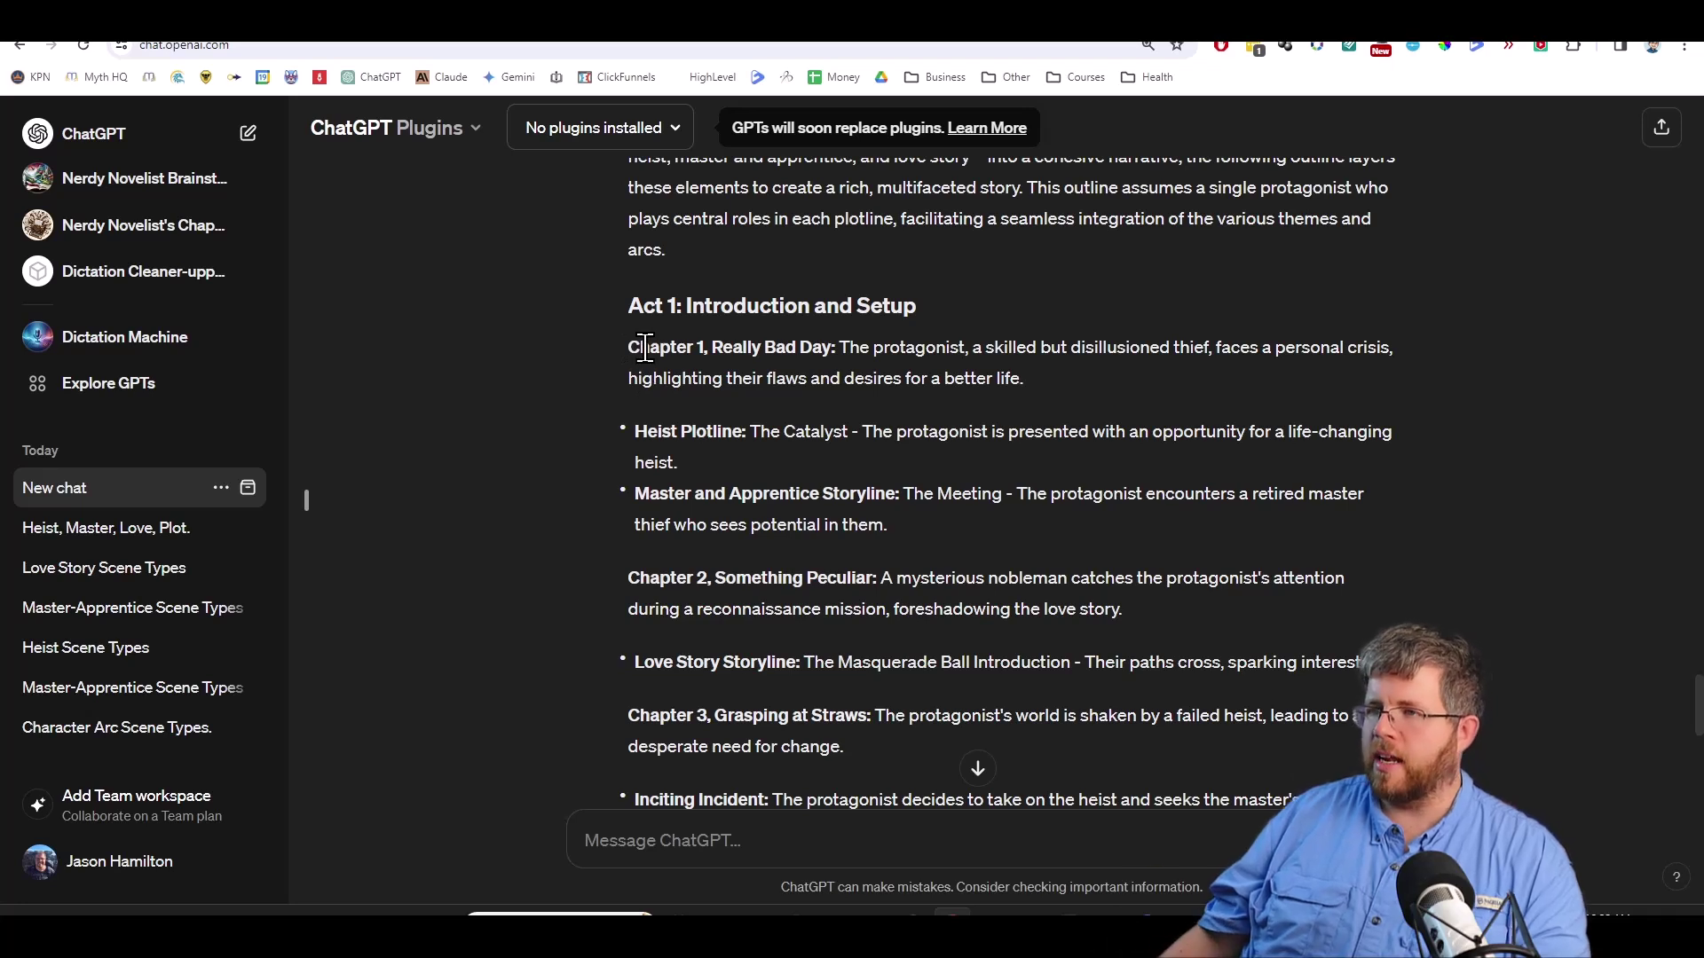
{"action": "left_click_drag", "start_coordinate": [629, 347], "coordinate": [1095, 374]}
{"action": "left_click_drag", "start_coordinate": [841, 347], "coordinate": [1073, 384]}
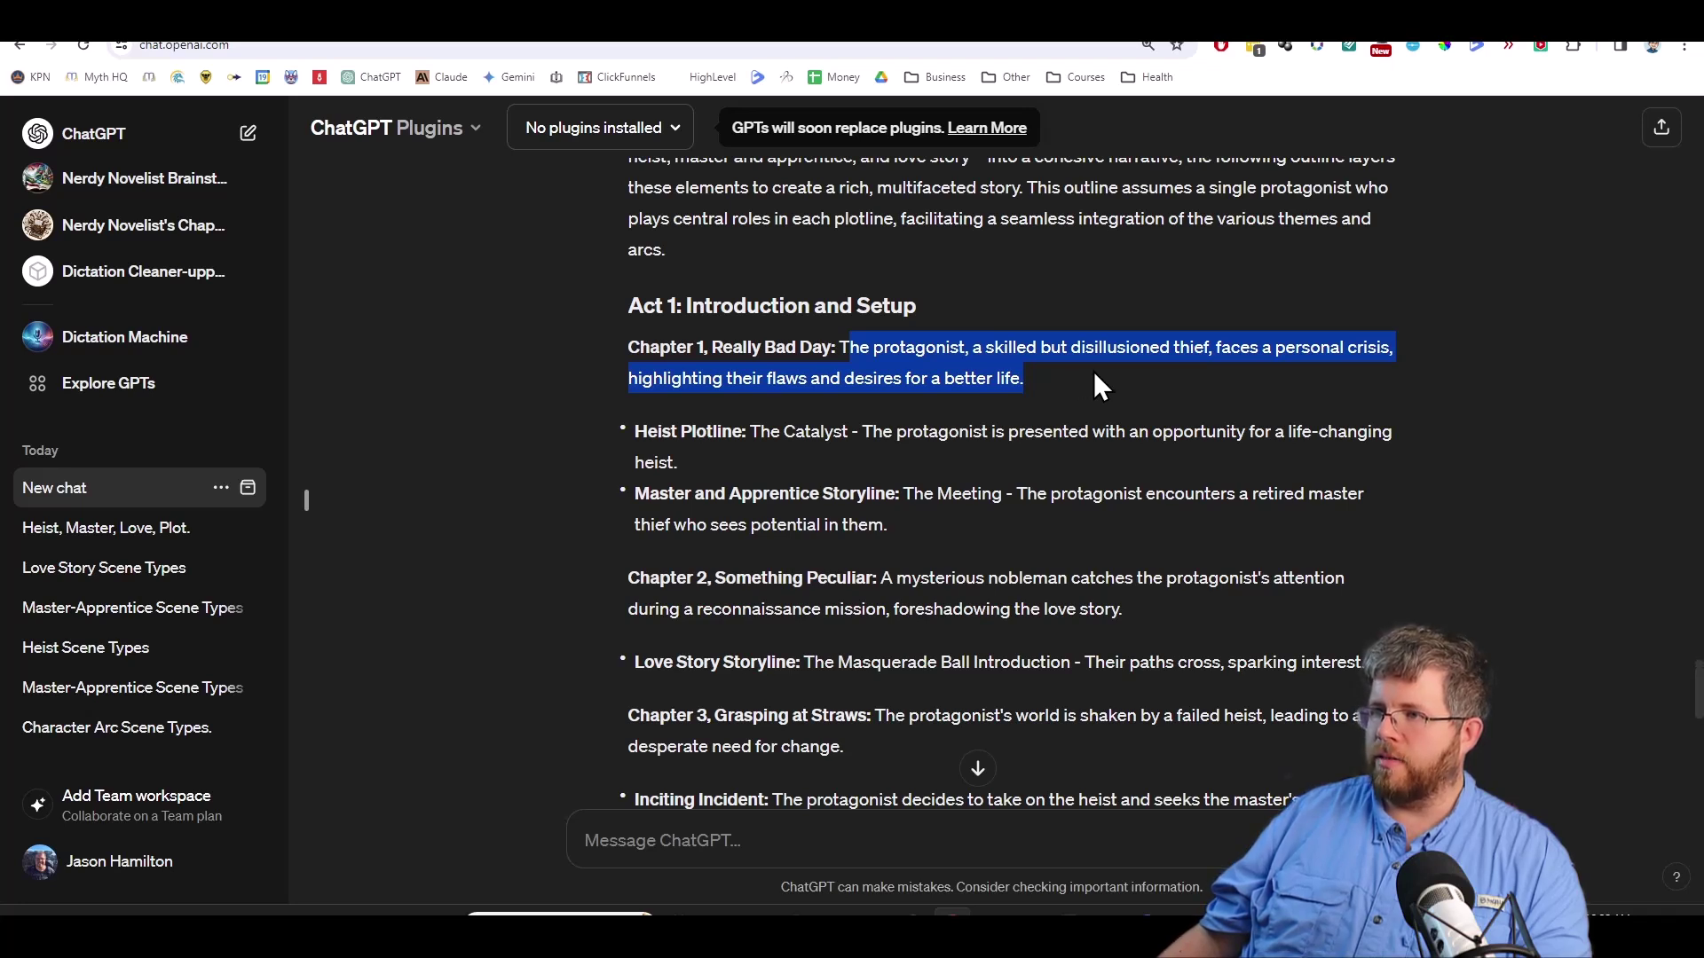
{"action": "left_click_drag", "start_coordinate": [635, 432], "coordinate": [962, 466]}
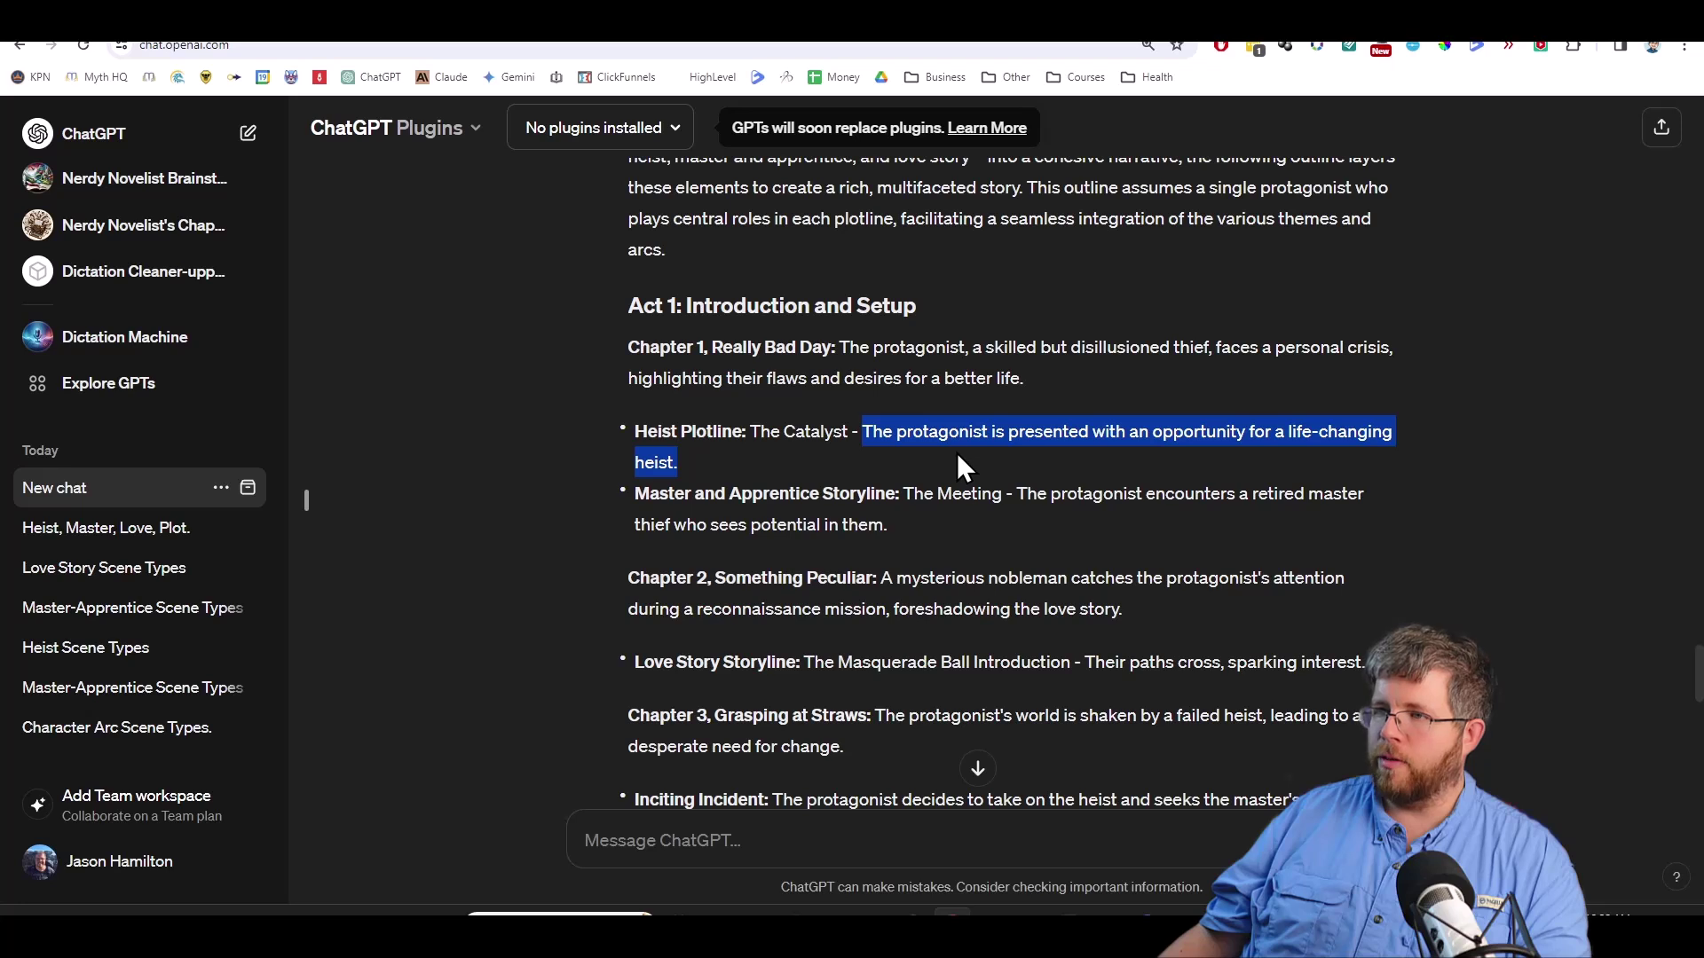
{"action": "left_click_drag", "start_coordinate": [633, 497], "coordinate": [914, 497]}
{"action": "left_click", "coordinate": [934, 494]}
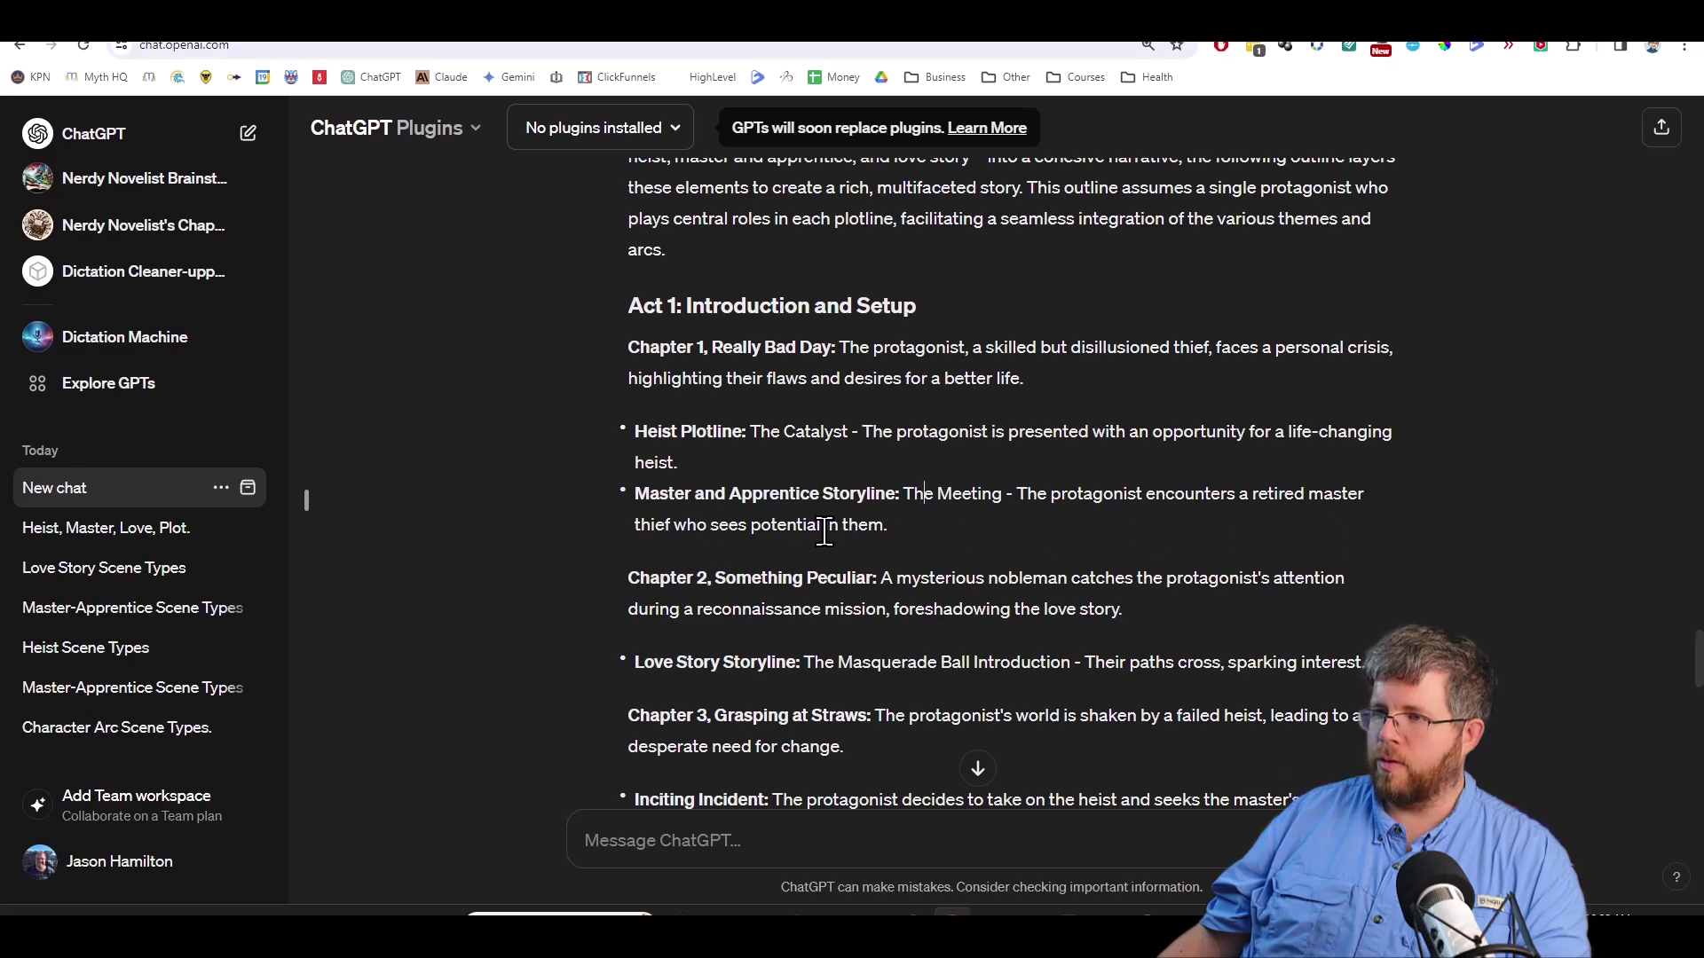
{"action": "scroll", "coordinate": [846, 581], "scroll_direction": "down", "scroll_amount": 1}
{"action": "scroll", "coordinate": [831, 565], "scroll_direction": "up", "scroll_amount": 1}
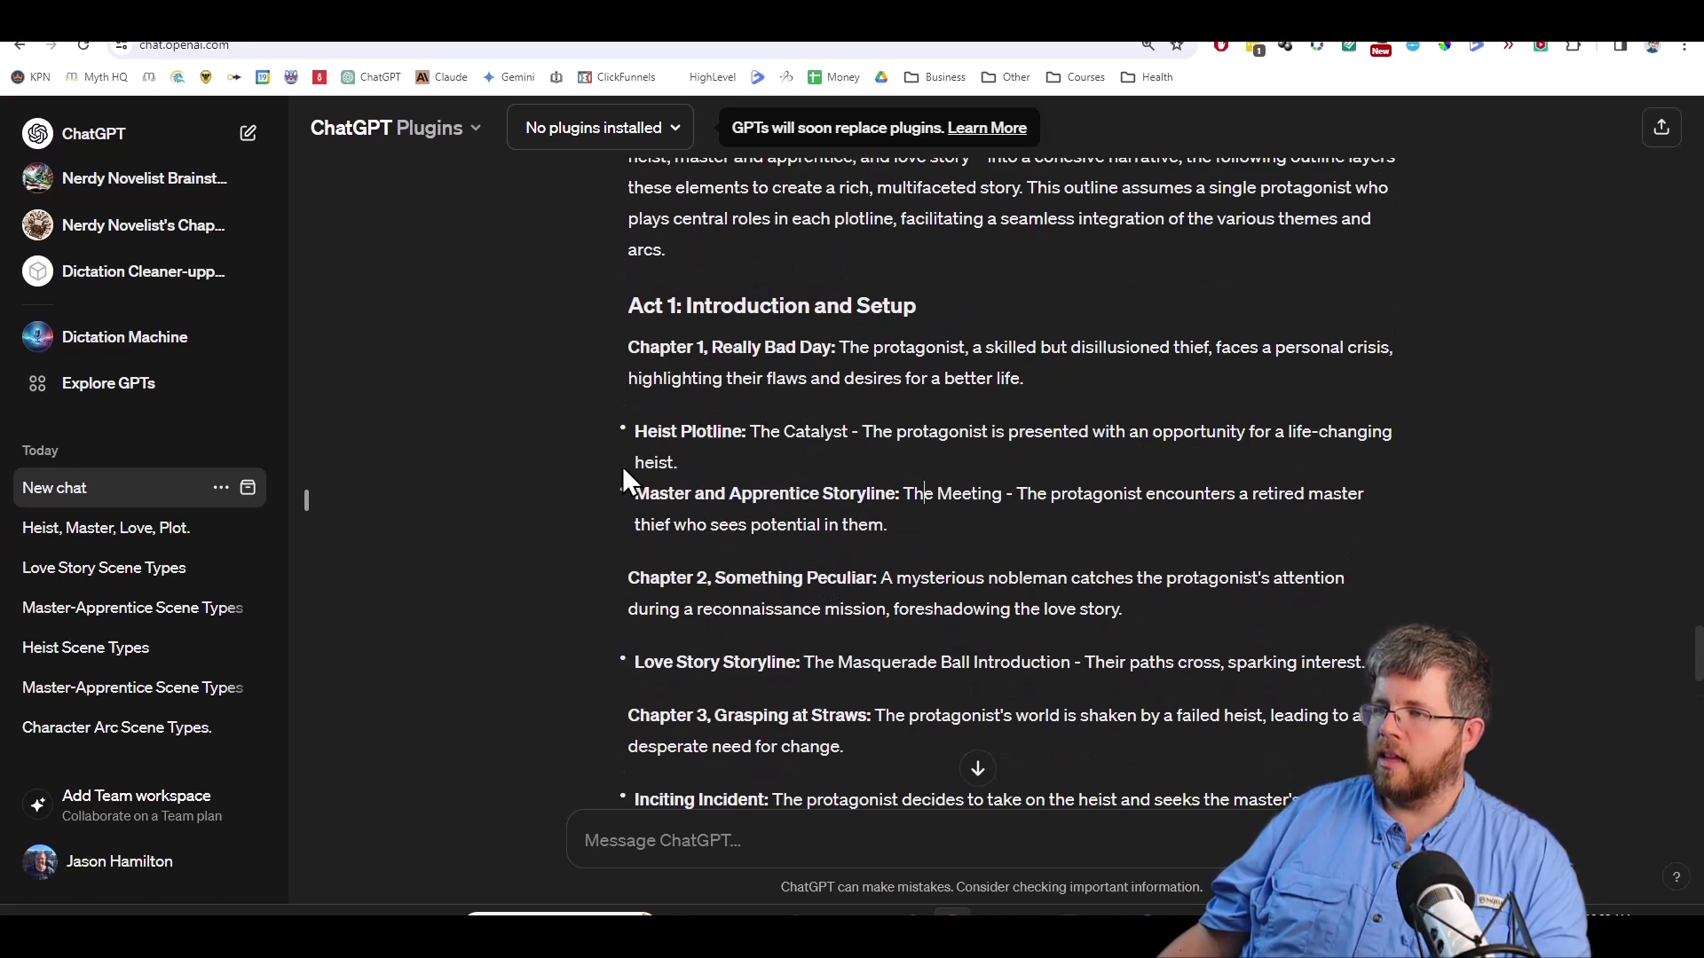
Examine how the new ChatGPT outline assigns storylines from Chapter 2's love story entry through the start of Act 2B.
{"action": "scroll", "coordinate": [890, 600], "scroll_direction": "down", "scroll_amount": 2}
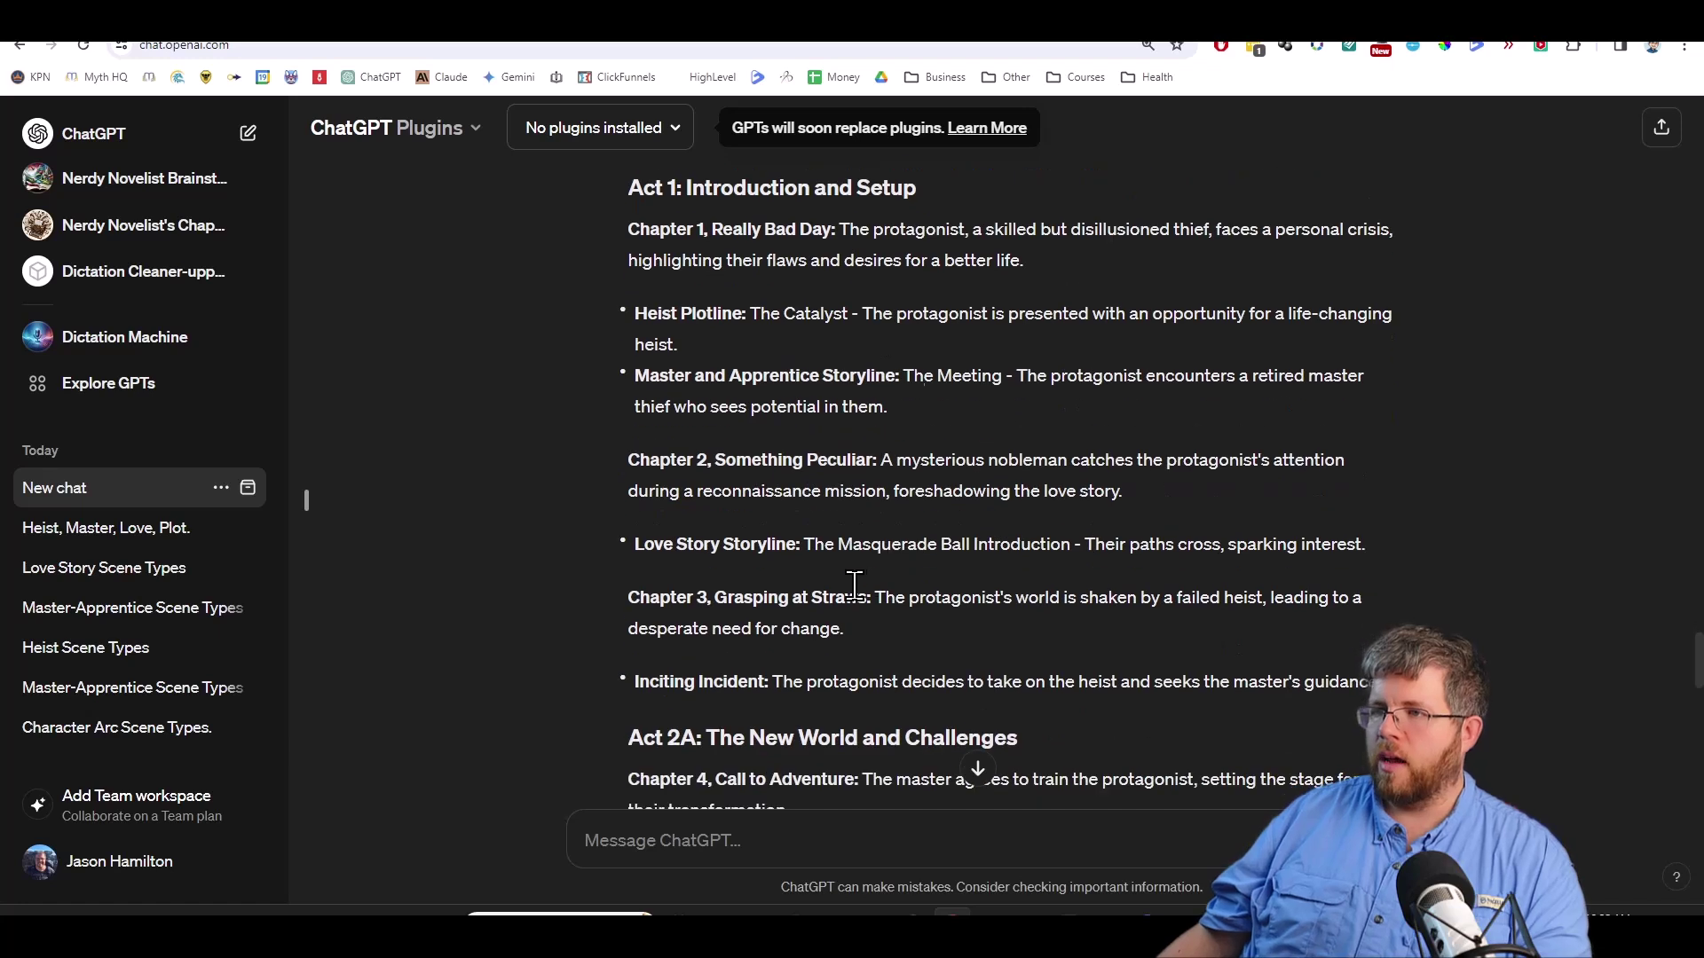
{"action": "left_click_drag", "start_coordinate": [633, 543], "coordinate": [1362, 536]}
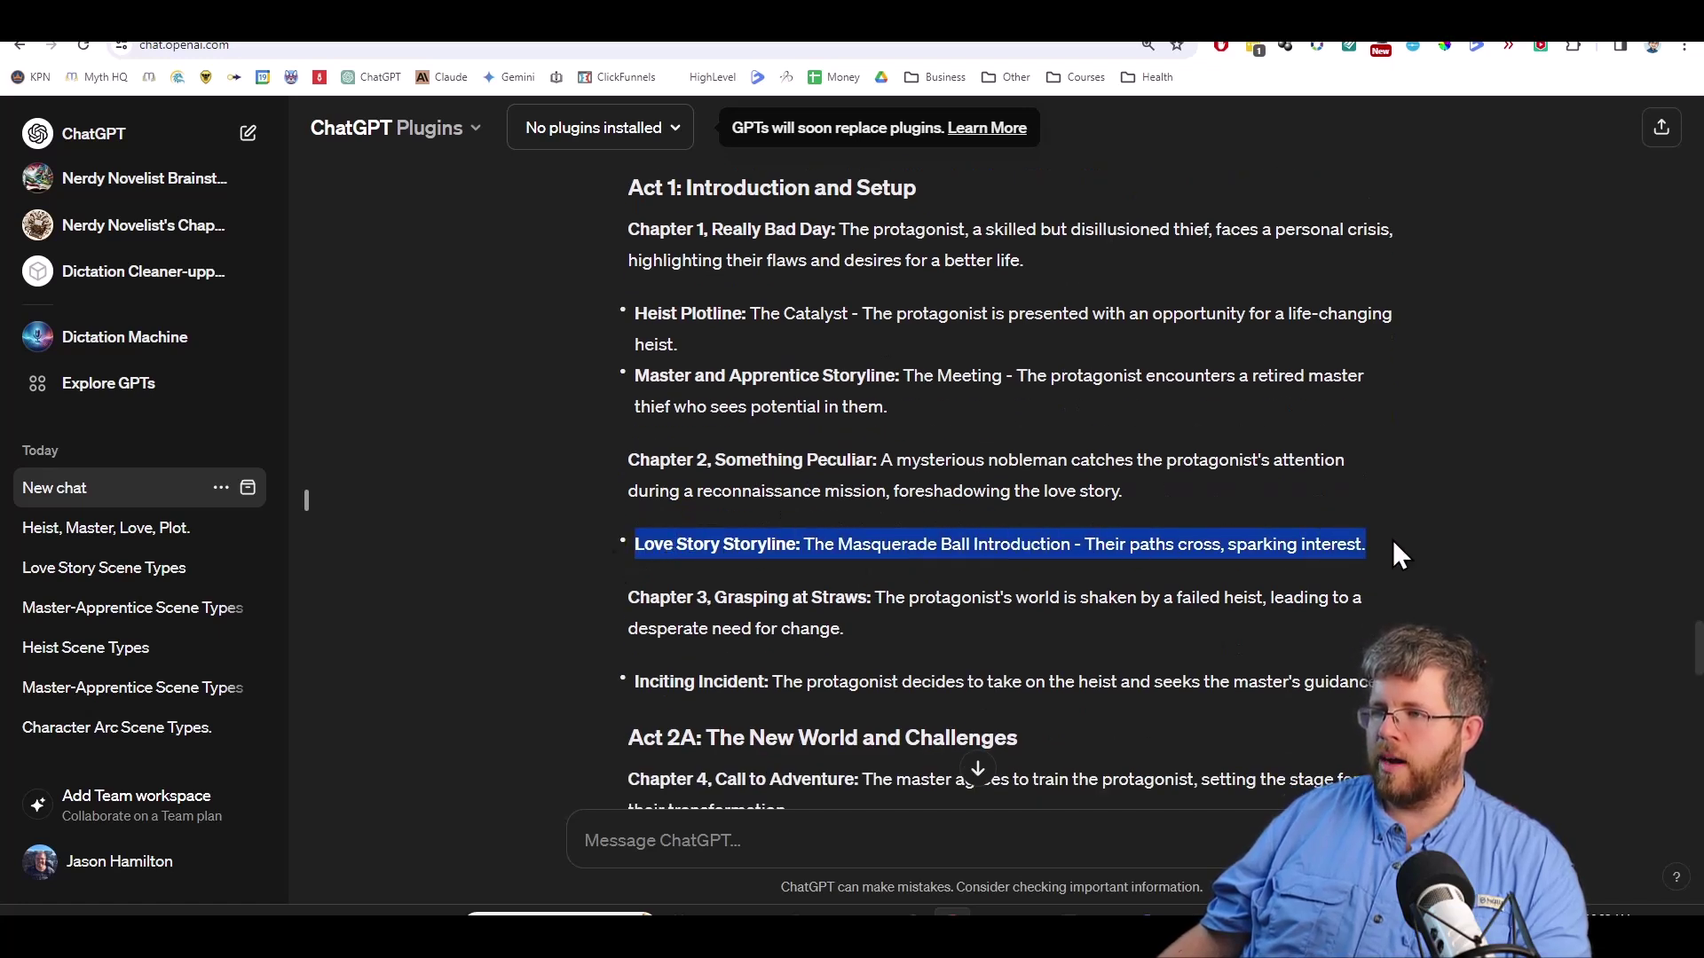
{"action": "left_click", "coordinate": [635, 543]}
{"action": "scroll", "coordinate": [685, 666], "scroll_direction": "down", "scroll_amount": 7}
{"action": "scroll", "coordinate": [691, 687], "scroll_direction": "down", "scroll_amount": 2}
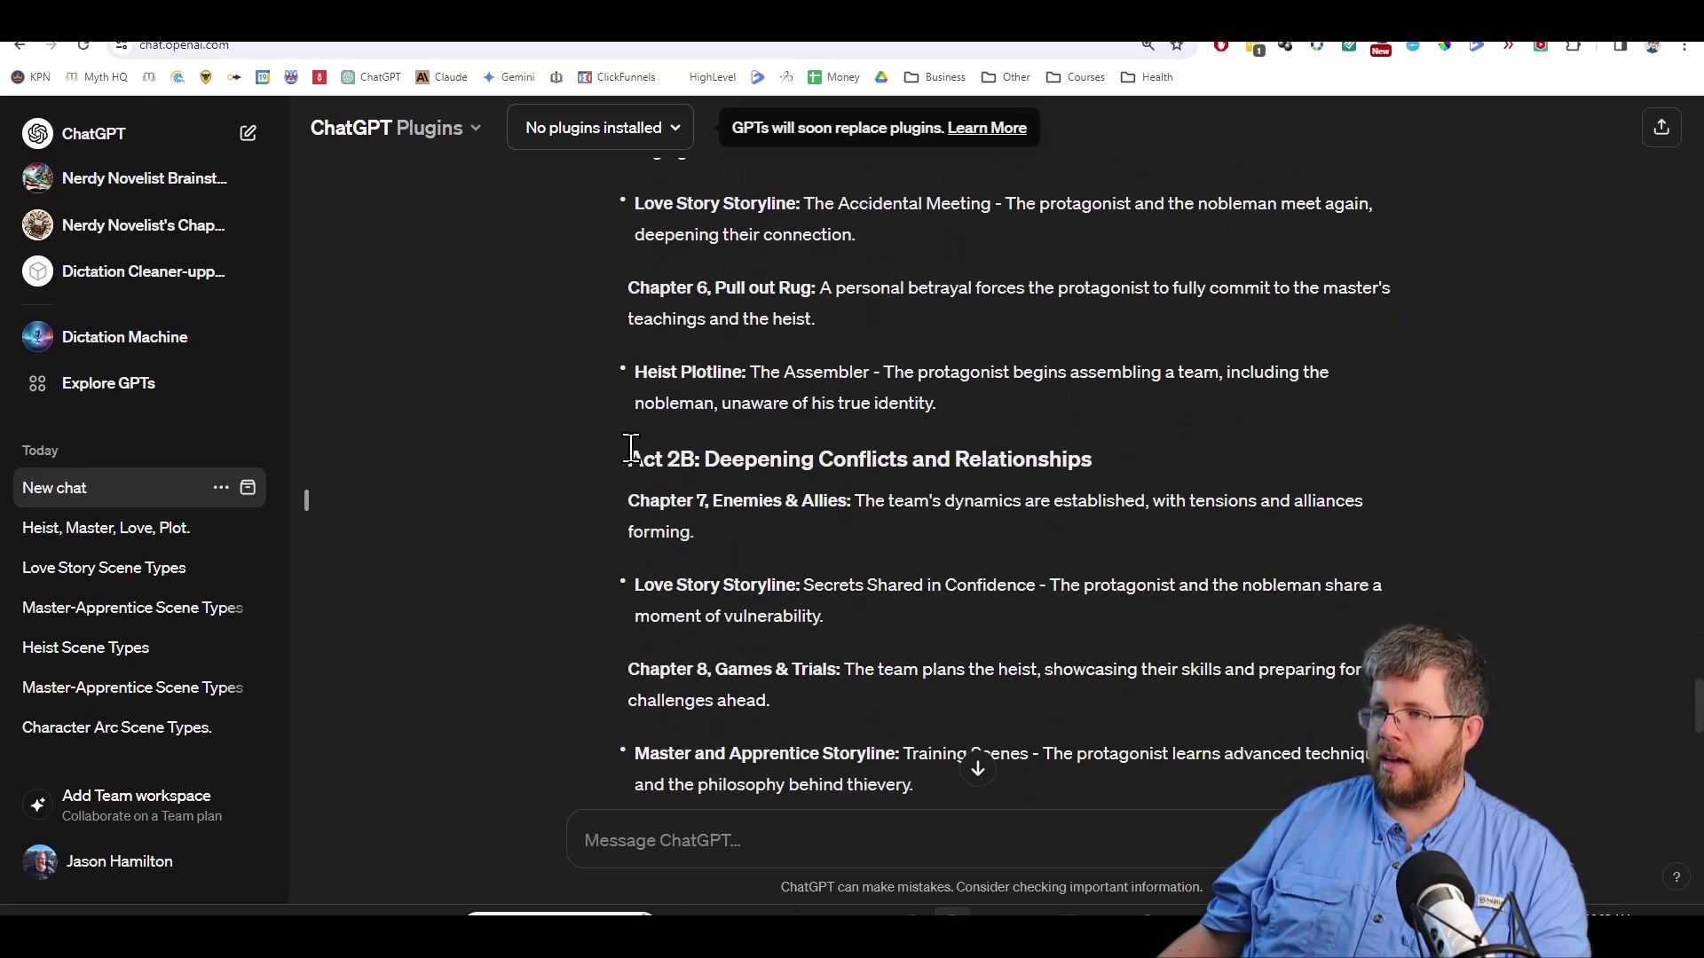
{"action": "left_click_drag", "start_coordinate": [628, 485], "coordinate": [874, 464]}
{"action": "left_click", "coordinate": [912, 525]}
{"action": "scroll", "coordinate": [762, 637], "scroll_direction": "up", "scroll_amount": 13}
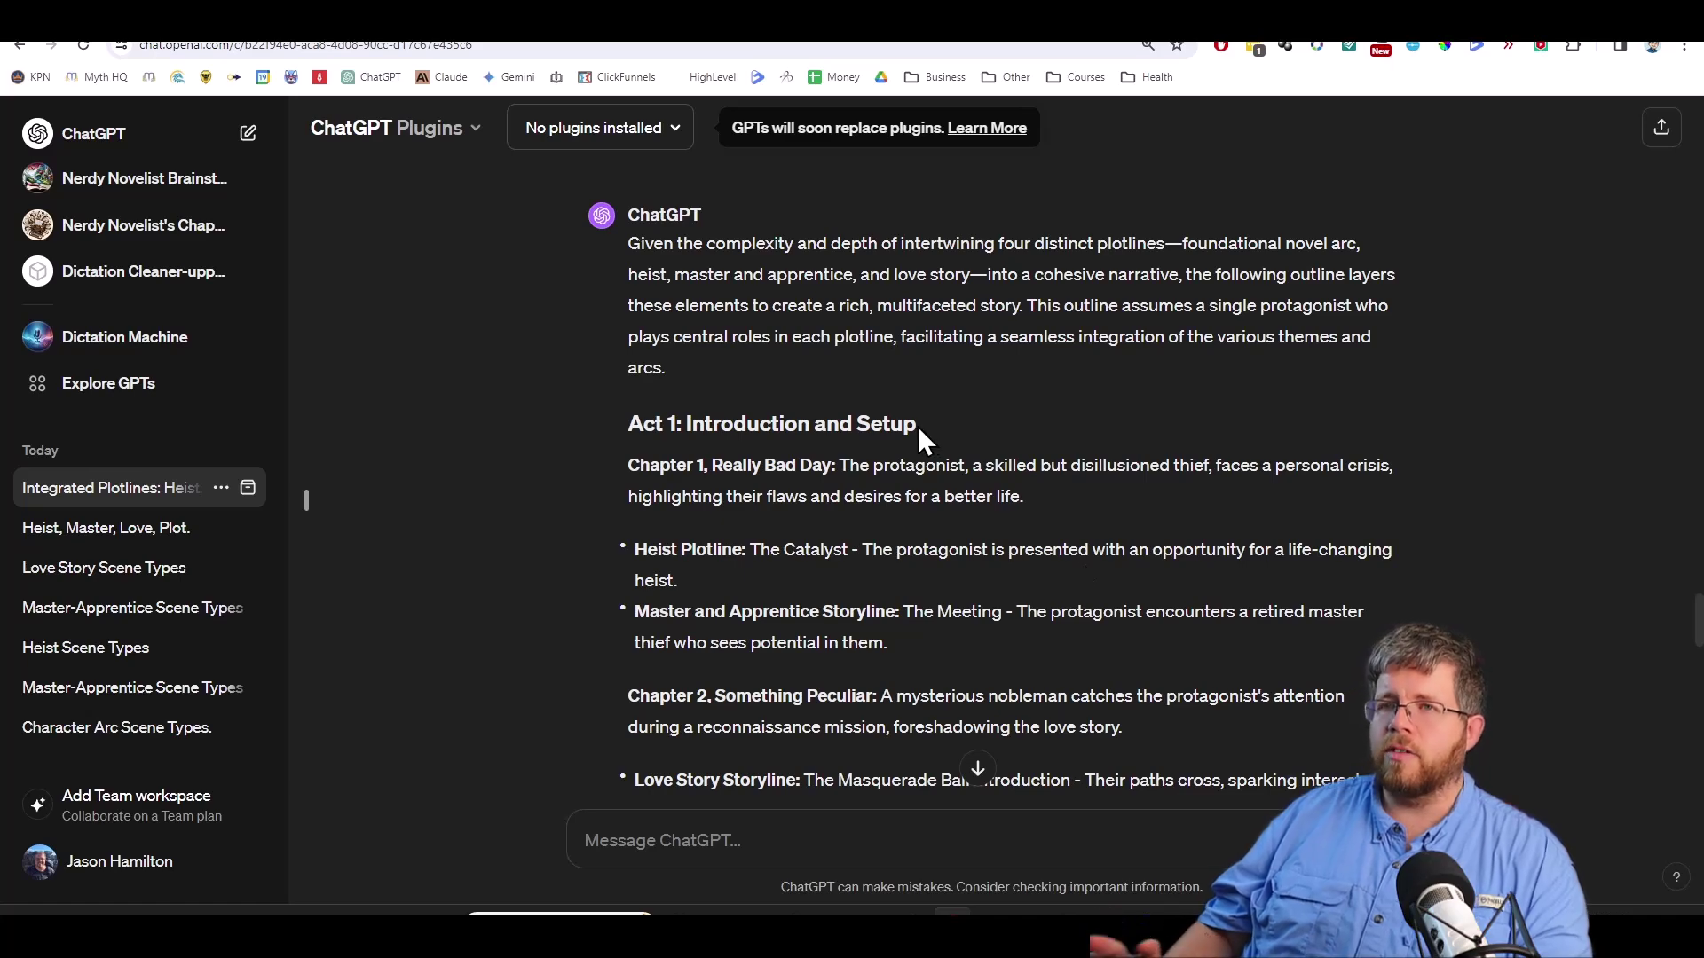
Switch to Gemini and examine its new outline from the title suggestion and Really Bad Day through the 1st Pinch Point.
{"action": "key", "text": "ctrl+Tab"}
{"action": "scroll", "coordinate": [1047, 482], "scroll_direction": "up", "scroll_amount": 10}
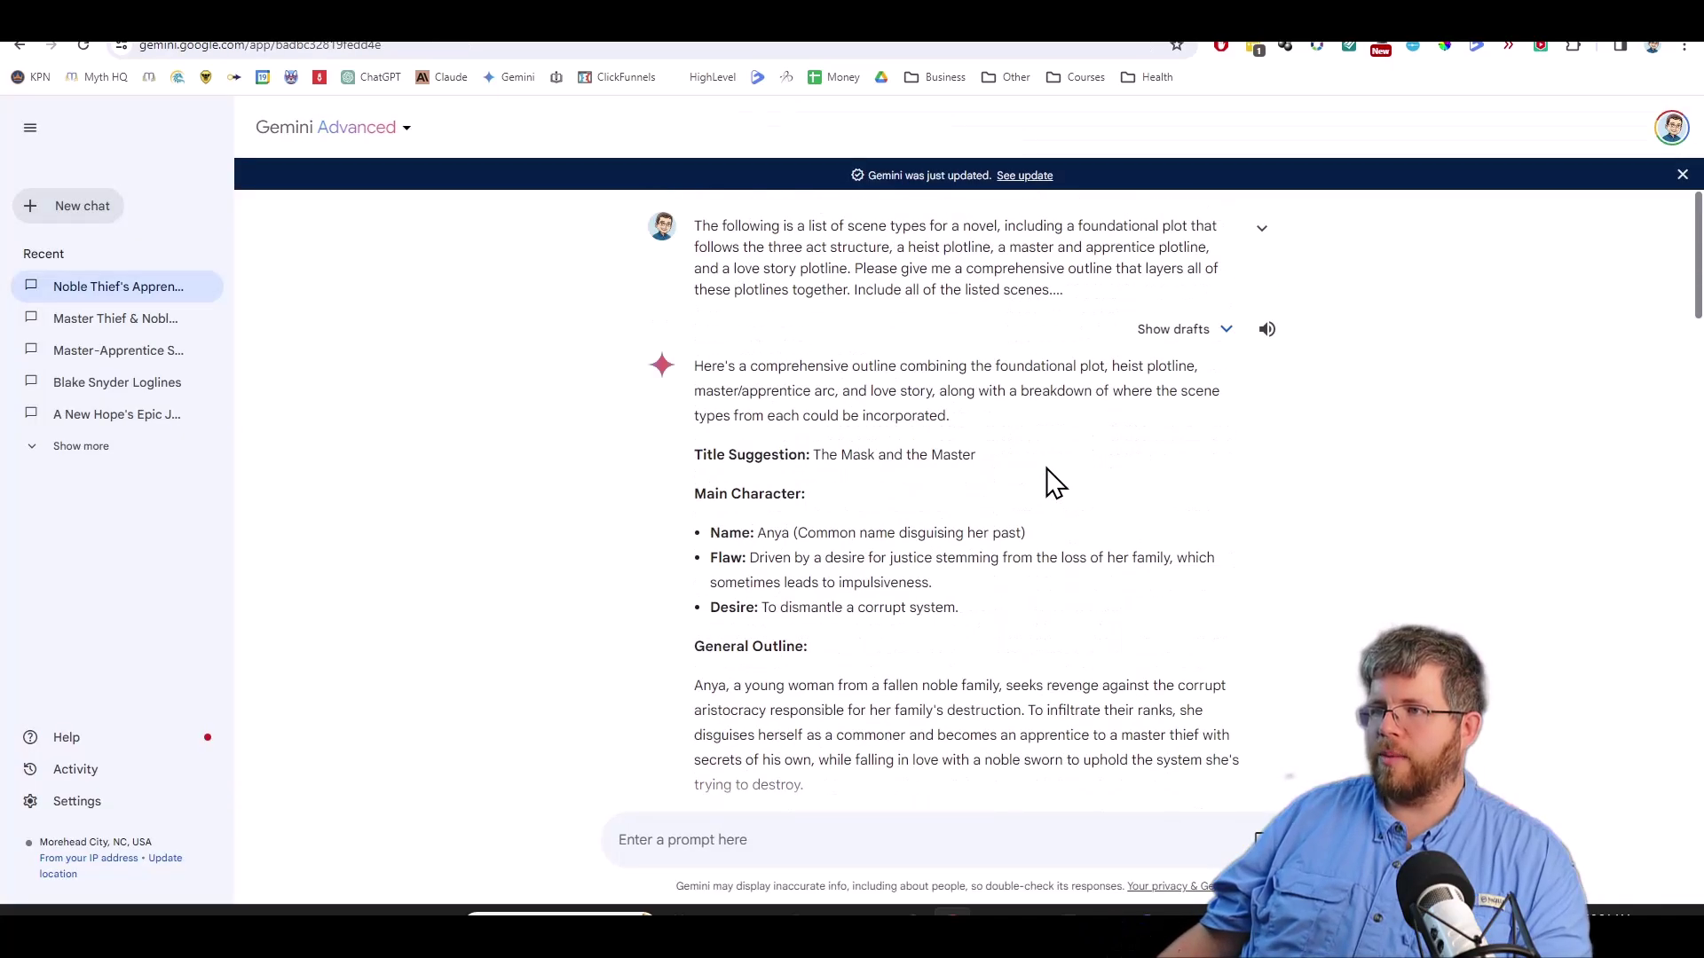
{"action": "scroll", "coordinate": [1055, 483], "scroll_direction": "down", "scroll_amount": 3}
{"action": "scroll", "coordinate": [1015, 451], "scroll_direction": "down", "scroll_amount": 3}
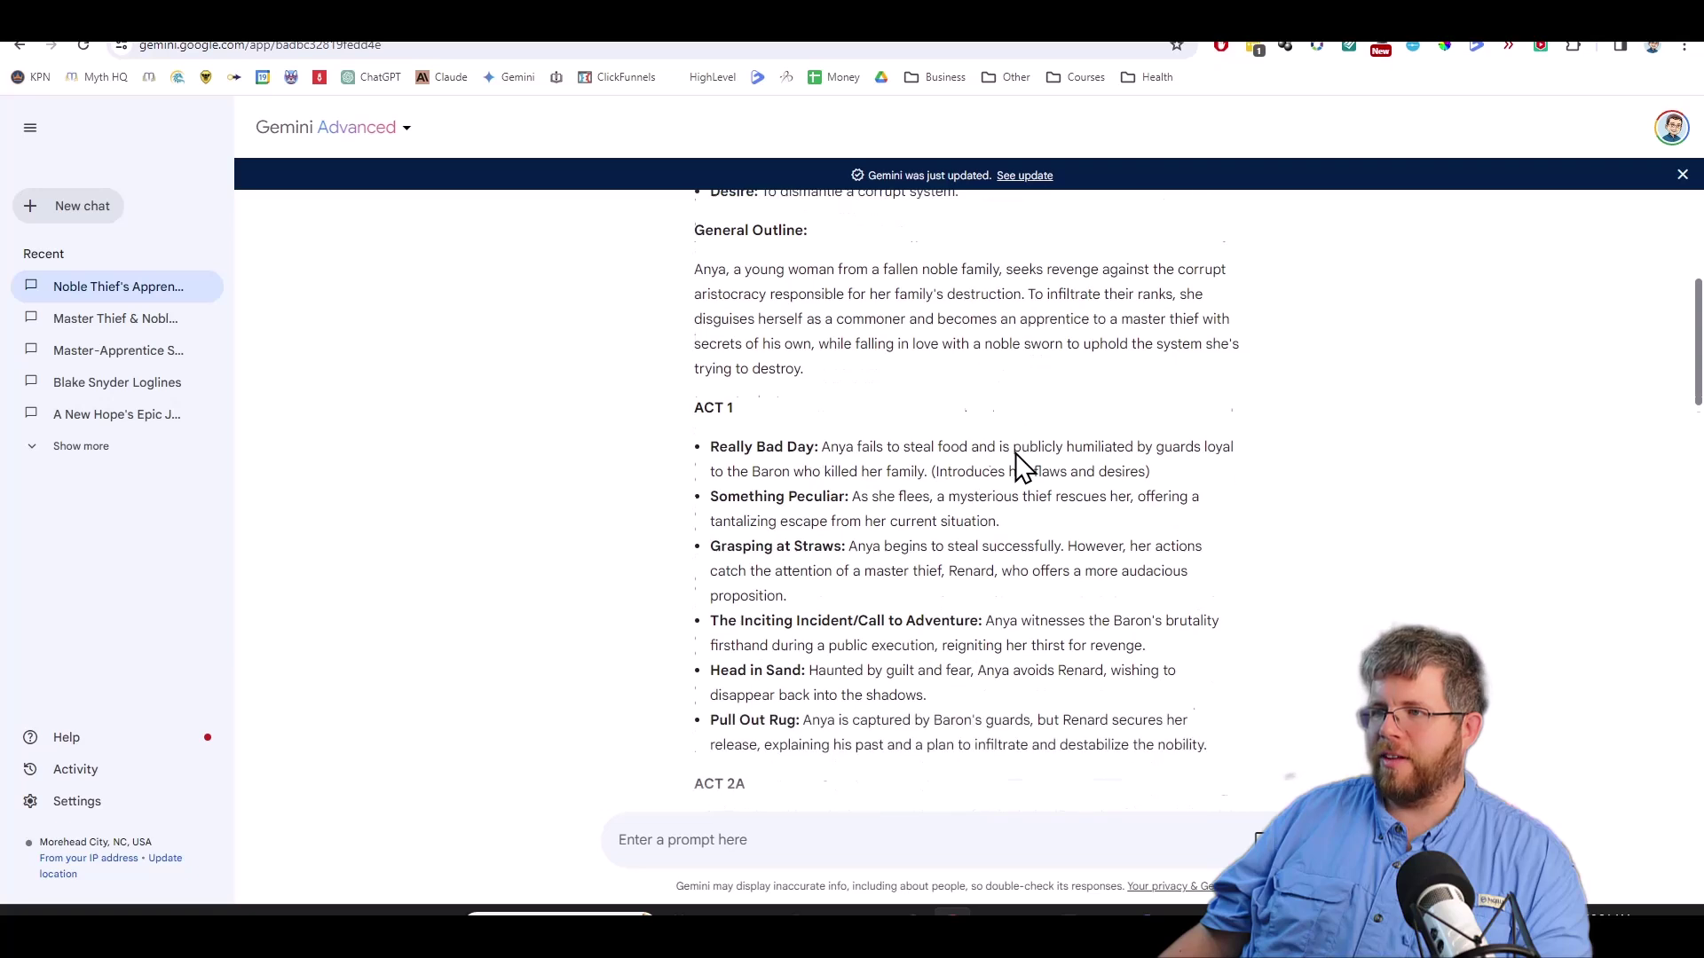
{"action": "scroll", "coordinate": [1069, 441], "scroll_direction": "up", "scroll_amount": 1}
{"action": "scroll", "coordinate": [983, 488], "scroll_direction": "up", "scroll_amount": 1}
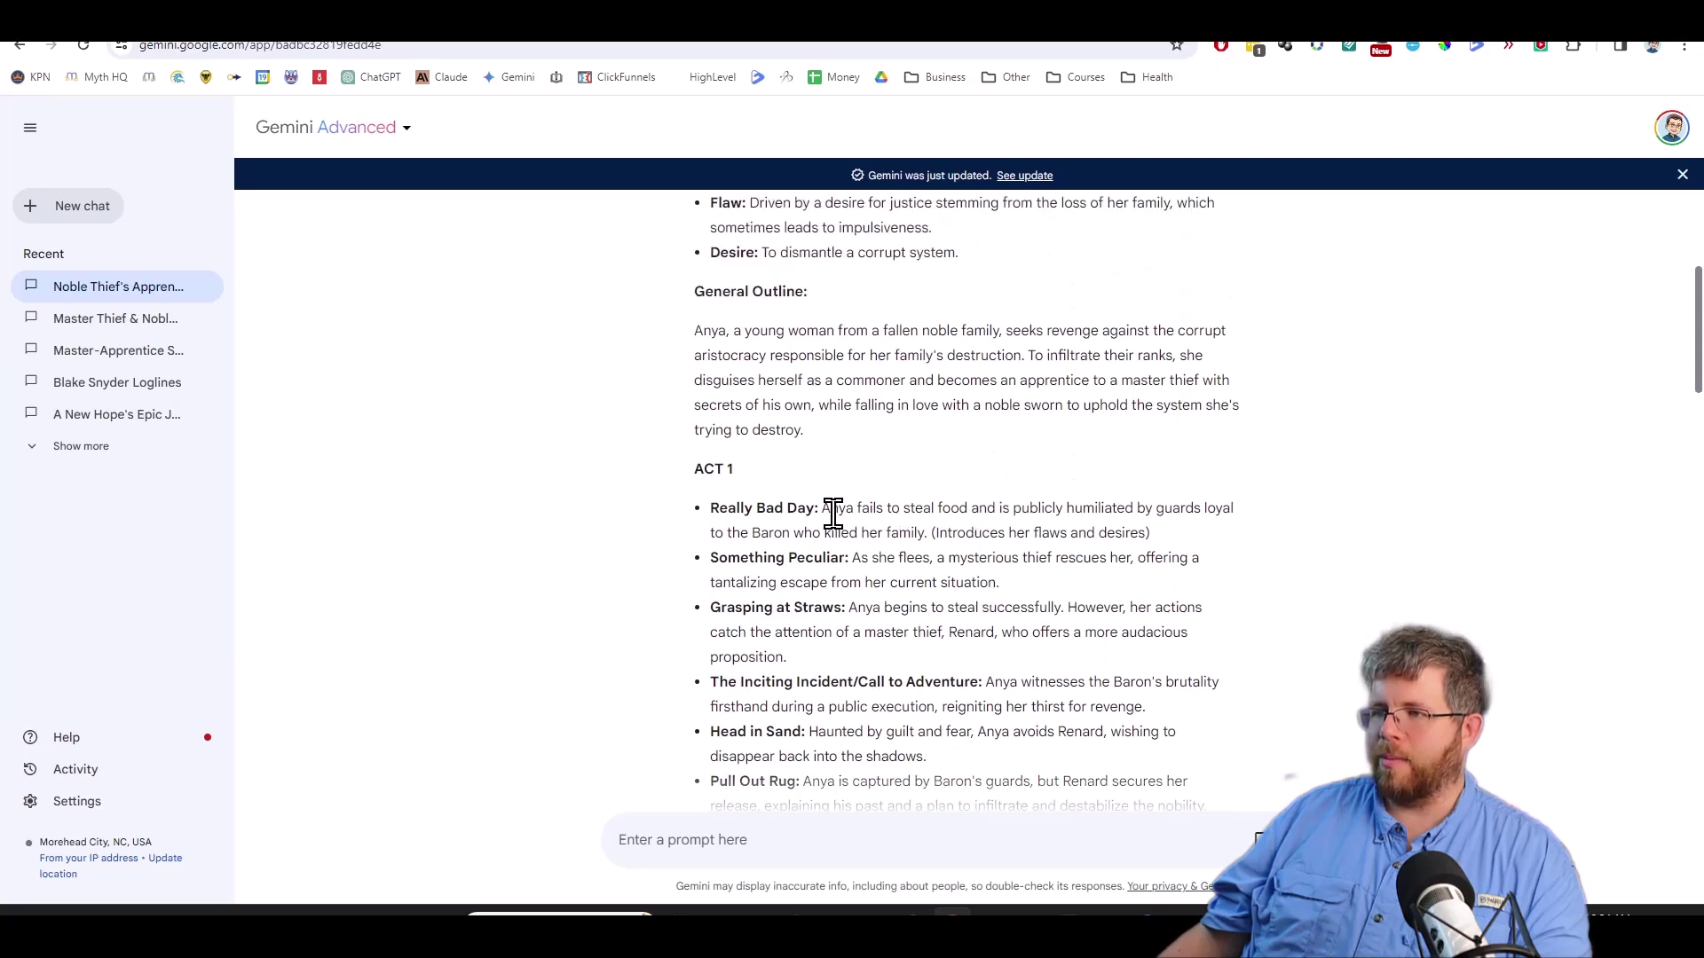
{"action": "mouse_move", "coordinate": [822, 510]}
{"action": "left_mouse_down"}
{"action": "mouse_move", "coordinate": [966, 506]}
{"action": "mouse_move", "coordinate": [1236, 551]}
{"action": "left_mouse_up"}
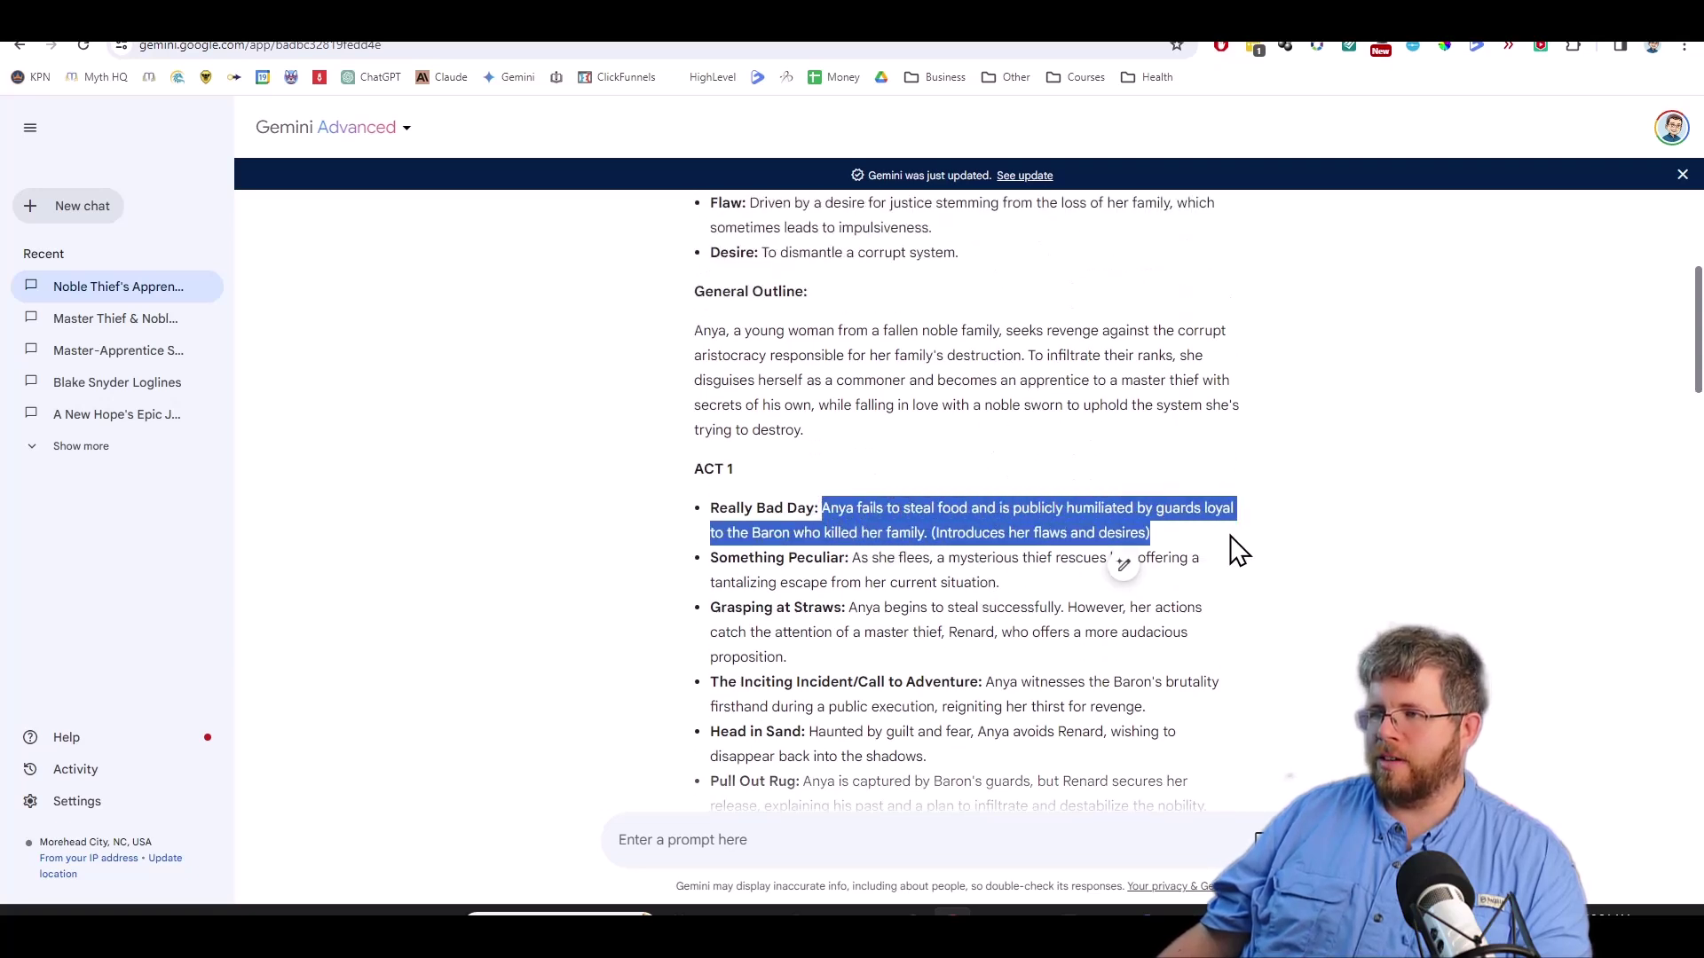
{"action": "left_click", "coordinate": [1180, 550]}
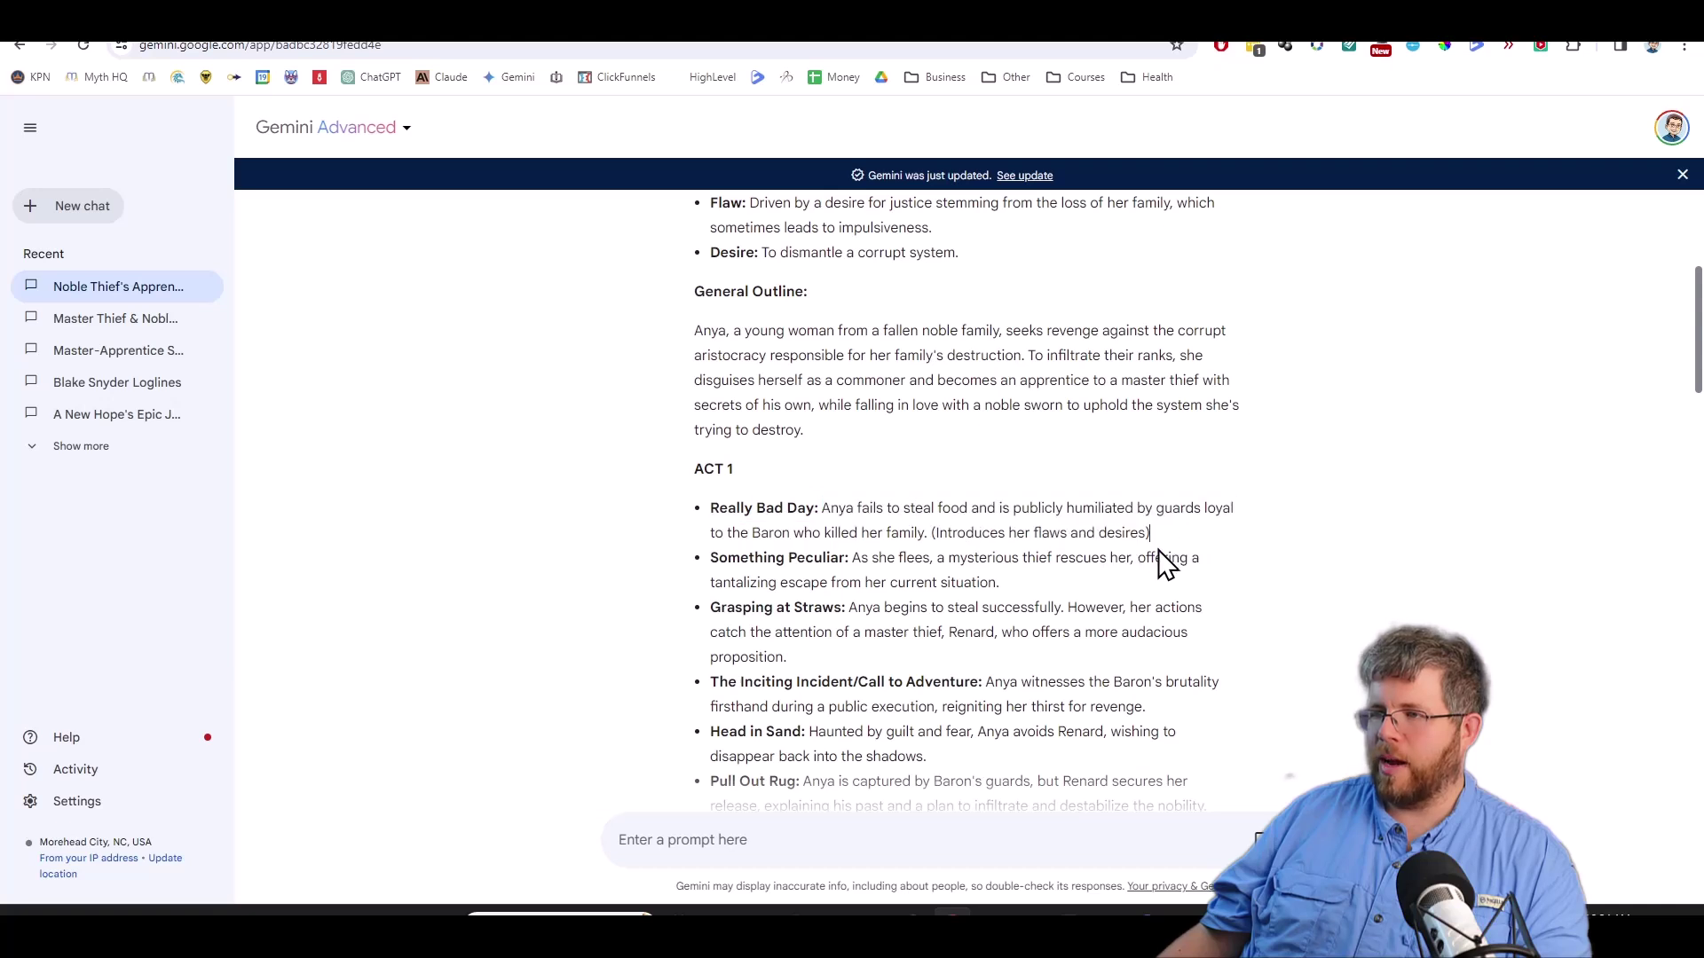
{"action": "scroll", "coordinate": [920, 688], "scroll_direction": "down", "scroll_amount": 3}
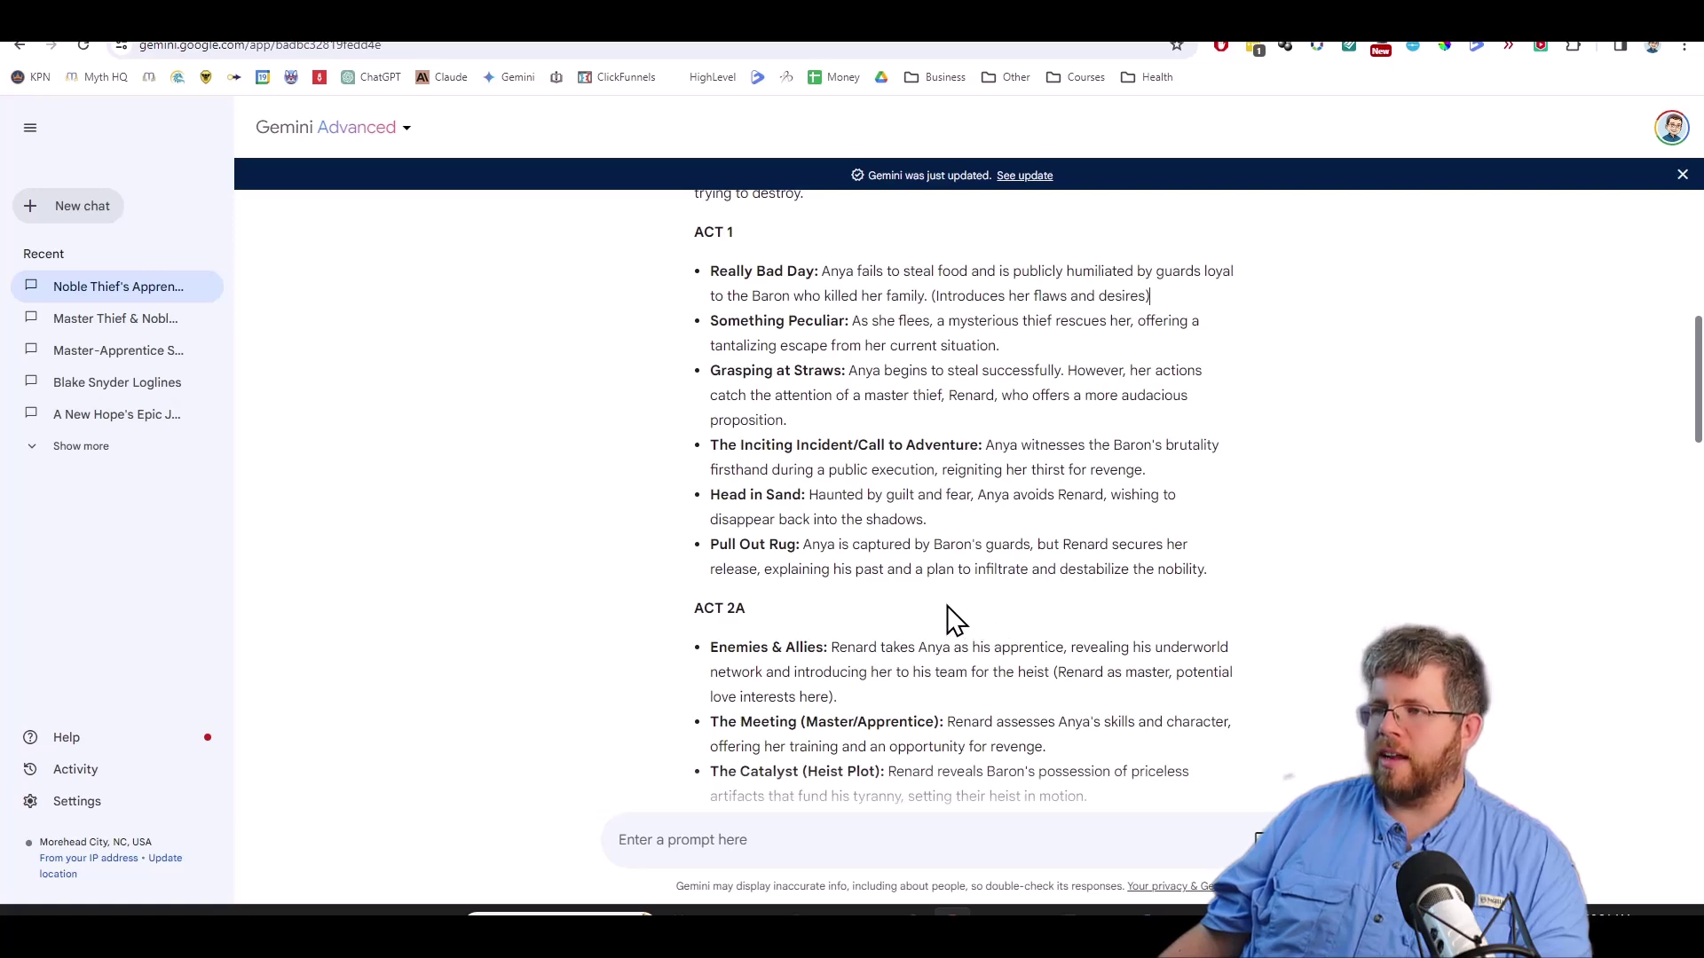
{"action": "scroll", "coordinate": [928, 619], "scroll_direction": "down", "scroll_amount": 5}
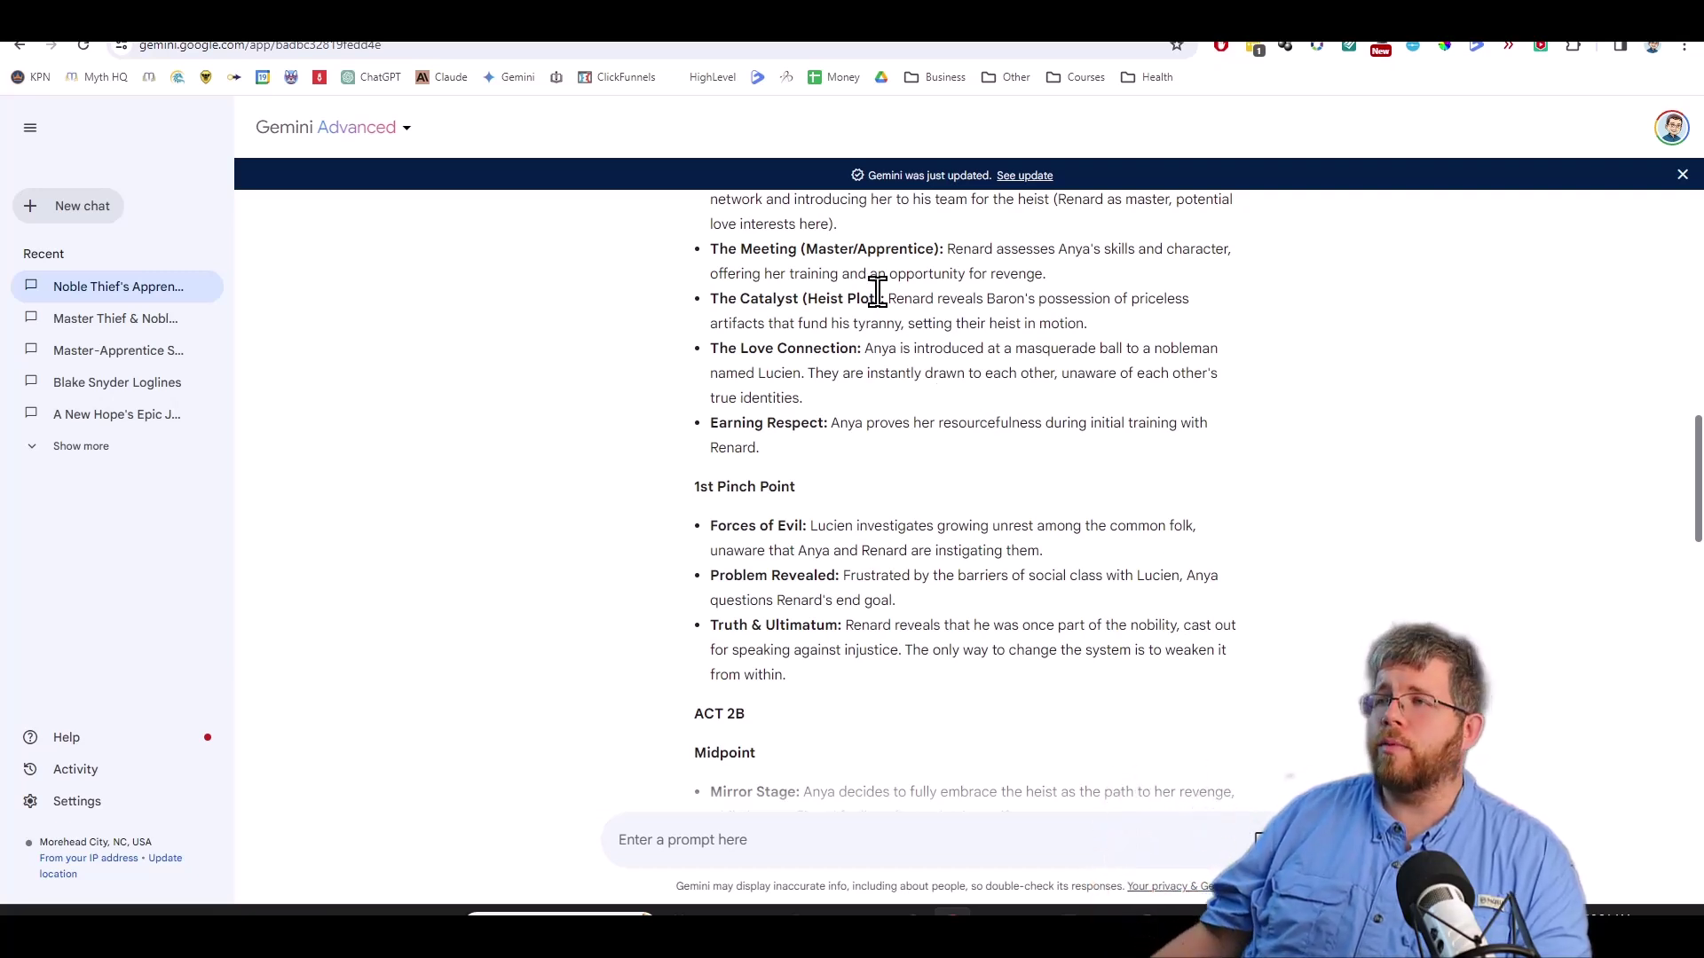
Switch to Claude's new outline and examine its final chapters, especially the heist entry under Chapter 23, Unexpected Victory.
{"action": "left_click", "coordinate": [1065, 27]}
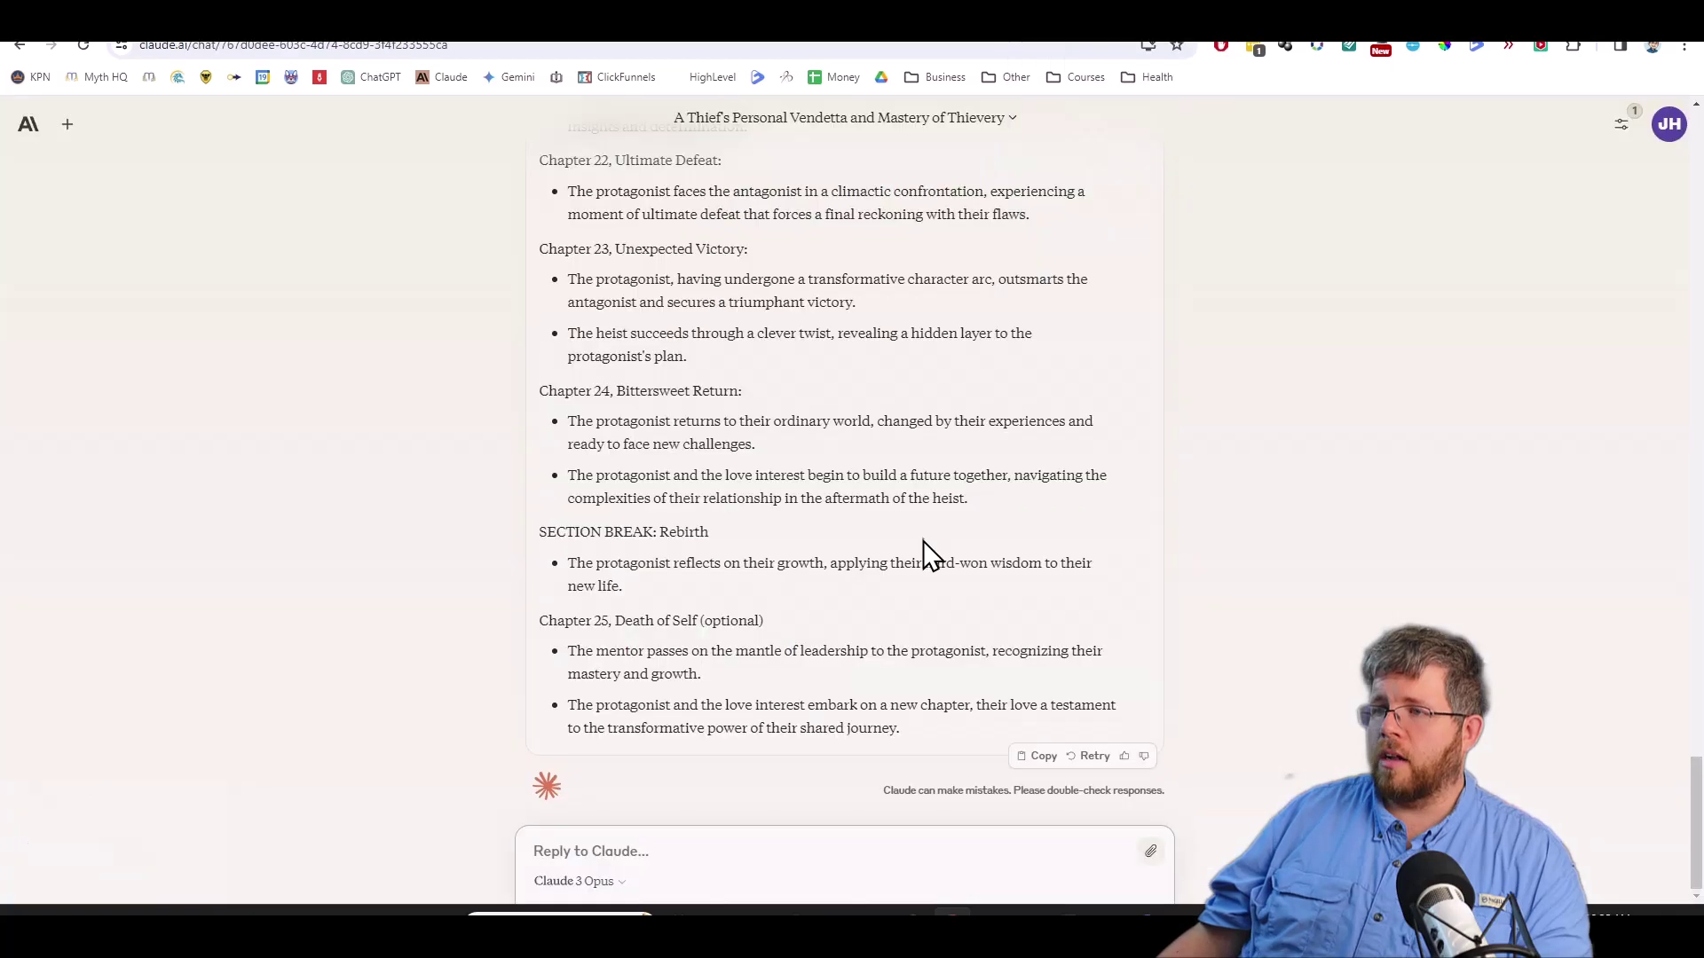
{"action": "scroll", "coordinate": [923, 540], "scroll_direction": "up", "scroll_amount": 3}
{"action": "scroll", "coordinate": [919, 540], "scroll_direction": "down", "scroll_amount": 3}
{"action": "scroll", "coordinate": [561, 633], "scroll_direction": "up", "scroll_amount": 3}
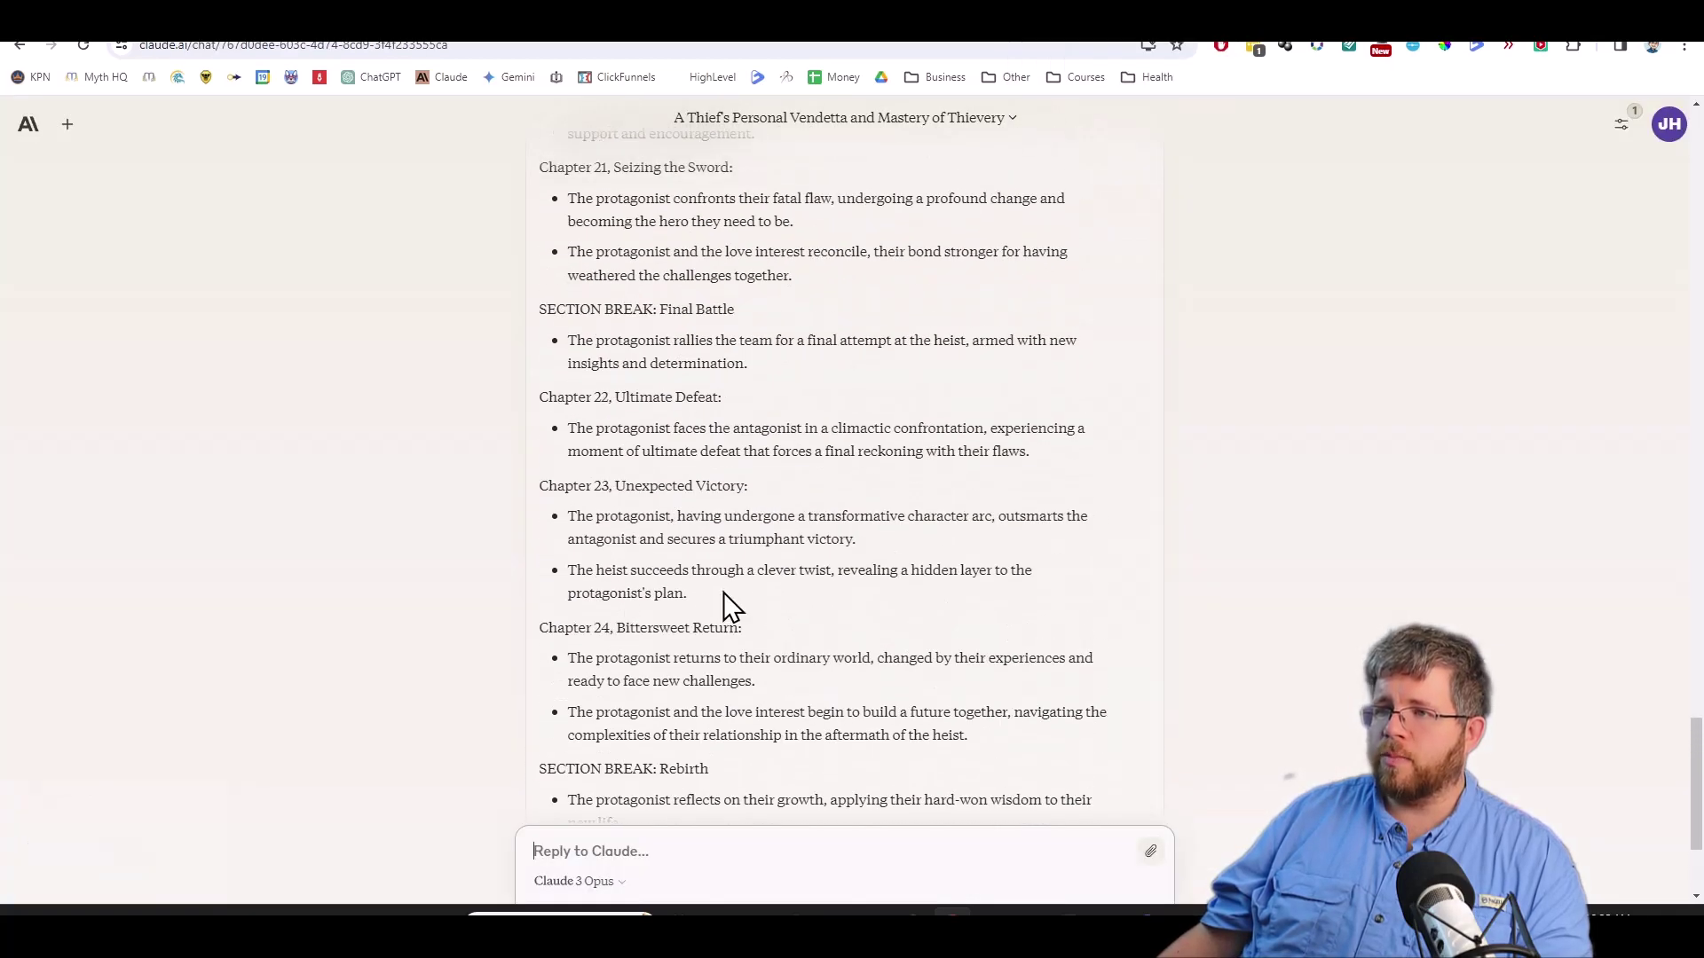
{"action": "left_click_drag", "start_coordinate": [717, 604], "coordinate": [546, 524]}
{"action": "left_click_drag", "start_coordinate": [710, 598], "coordinate": [564, 578]}
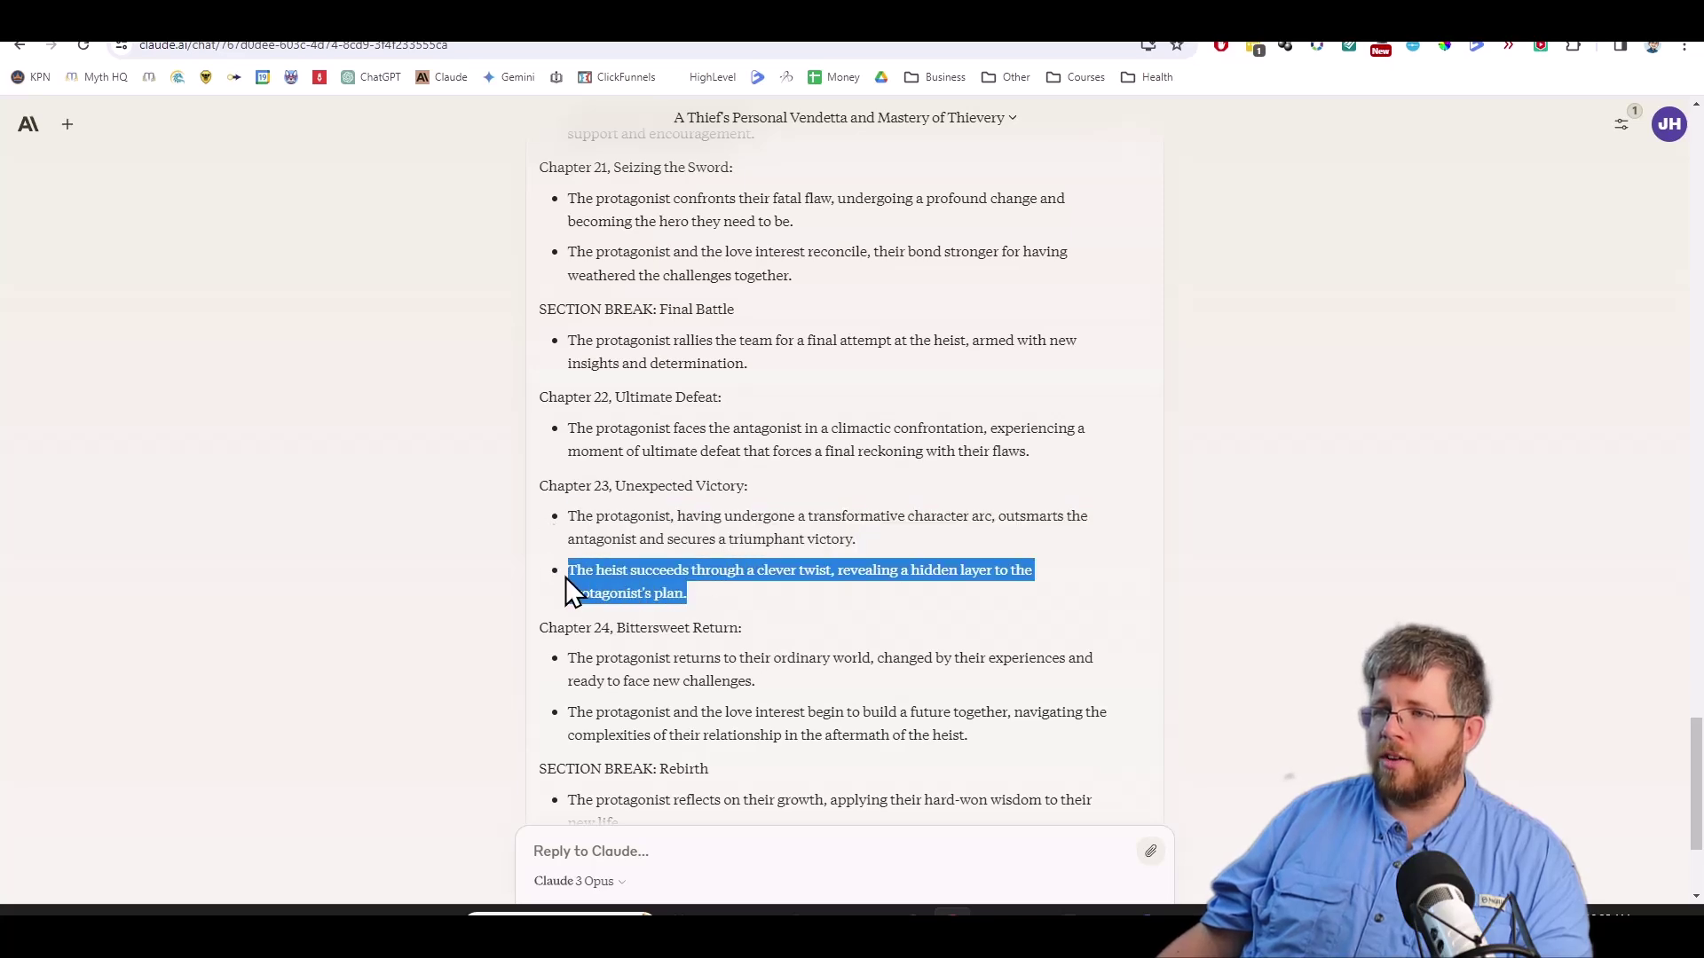
{"action": "left_click", "coordinate": [582, 532]}
Examine the heist and love interest entries under Chapter 1, Really Bad Day, in Claude's outline.
{"action": "scroll", "coordinate": [845, 612], "scroll_direction": "up", "scroll_amount": 5}
{"action": "scroll", "coordinate": [859, 621], "scroll_direction": "up", "scroll_amount": 20}
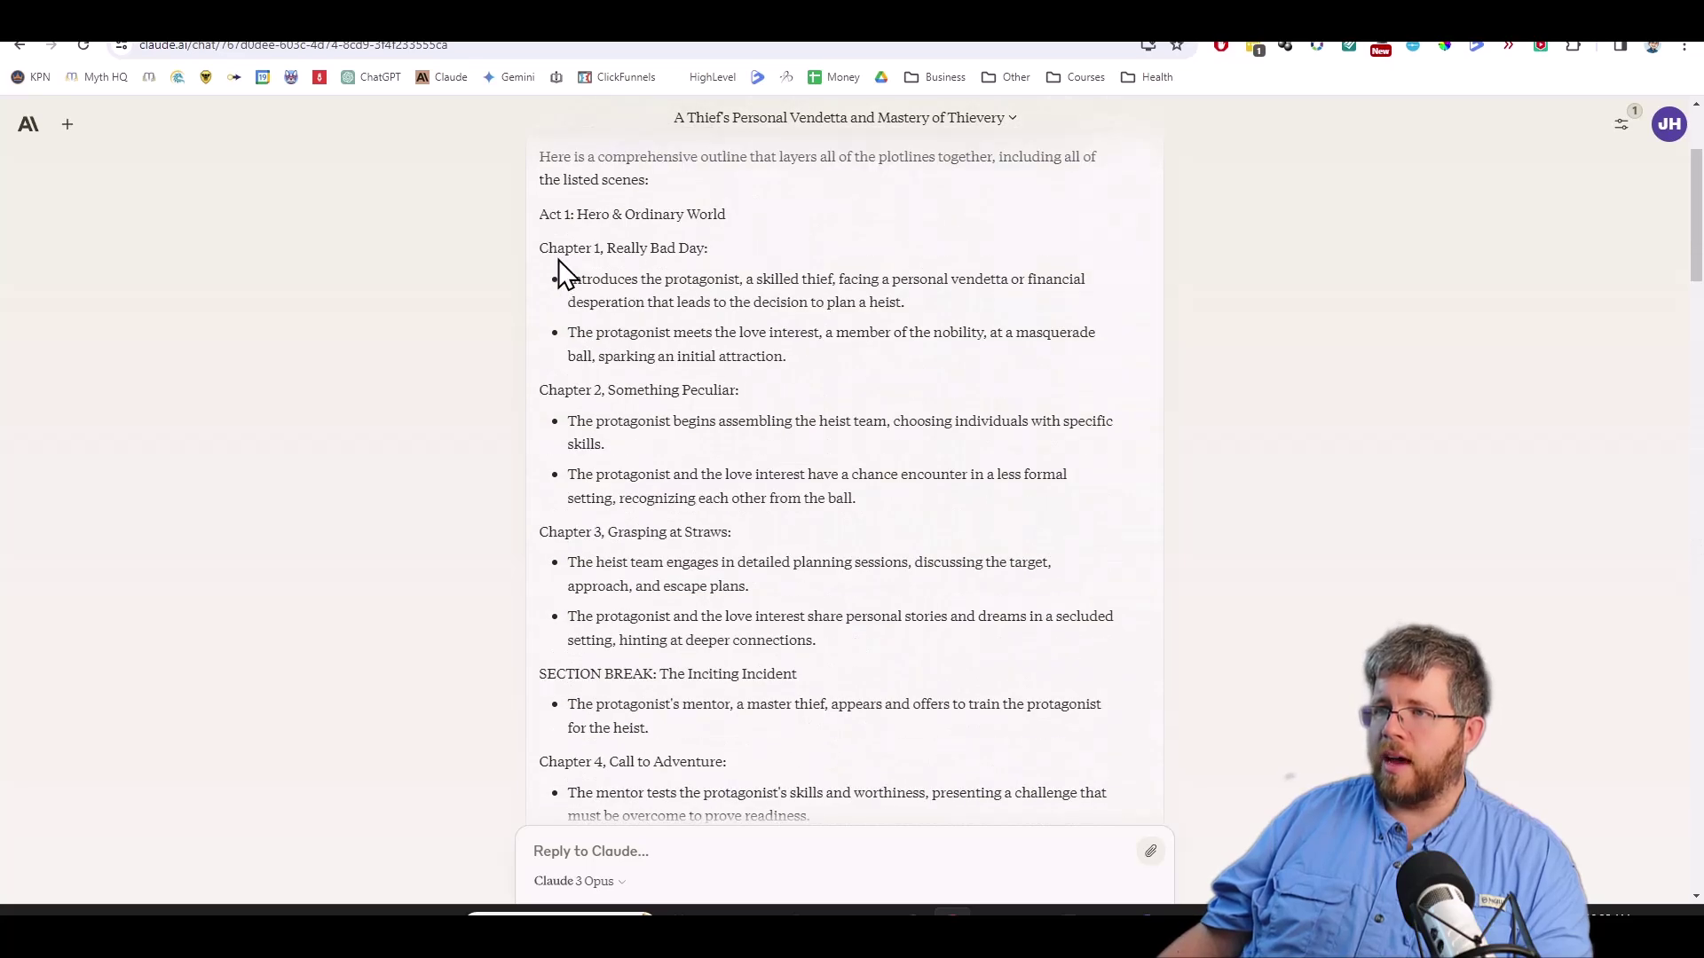
{"action": "left_click_drag", "start_coordinate": [610, 293], "coordinate": [921, 305]}
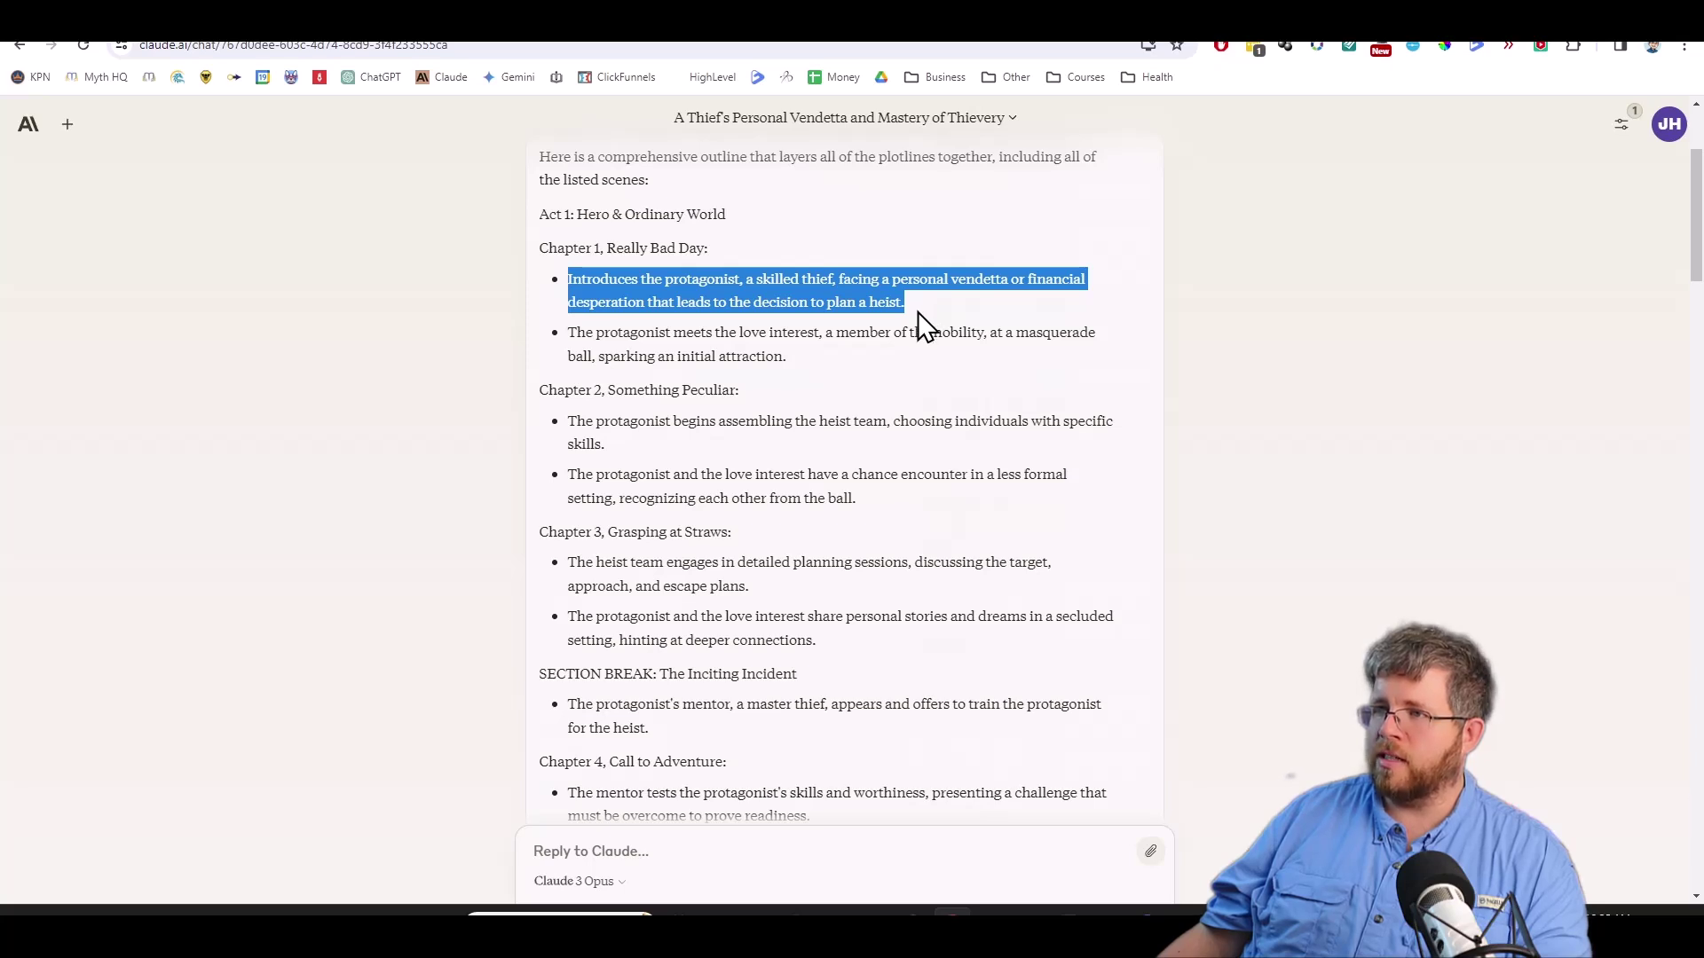
{"action": "left_click_drag", "start_coordinate": [858, 362], "coordinate": [560, 337]}
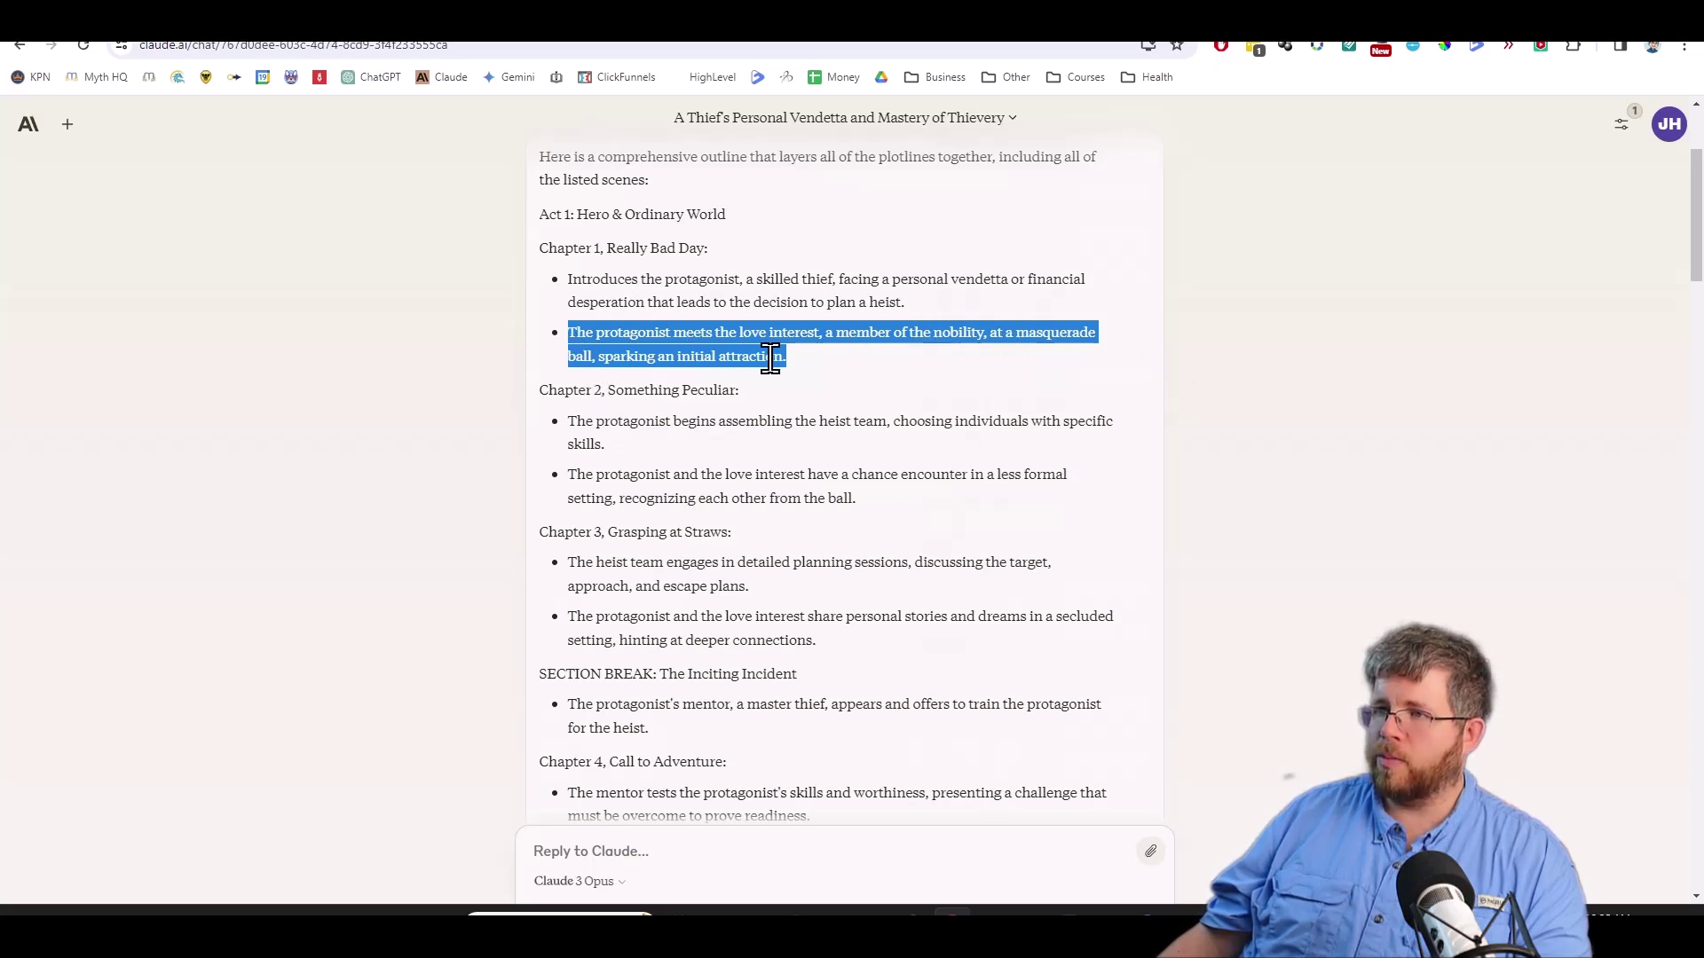
{"action": "left_click_drag", "start_coordinate": [822, 360], "coordinate": [551, 288]}
{"action": "left_click", "coordinate": [655, 324]}
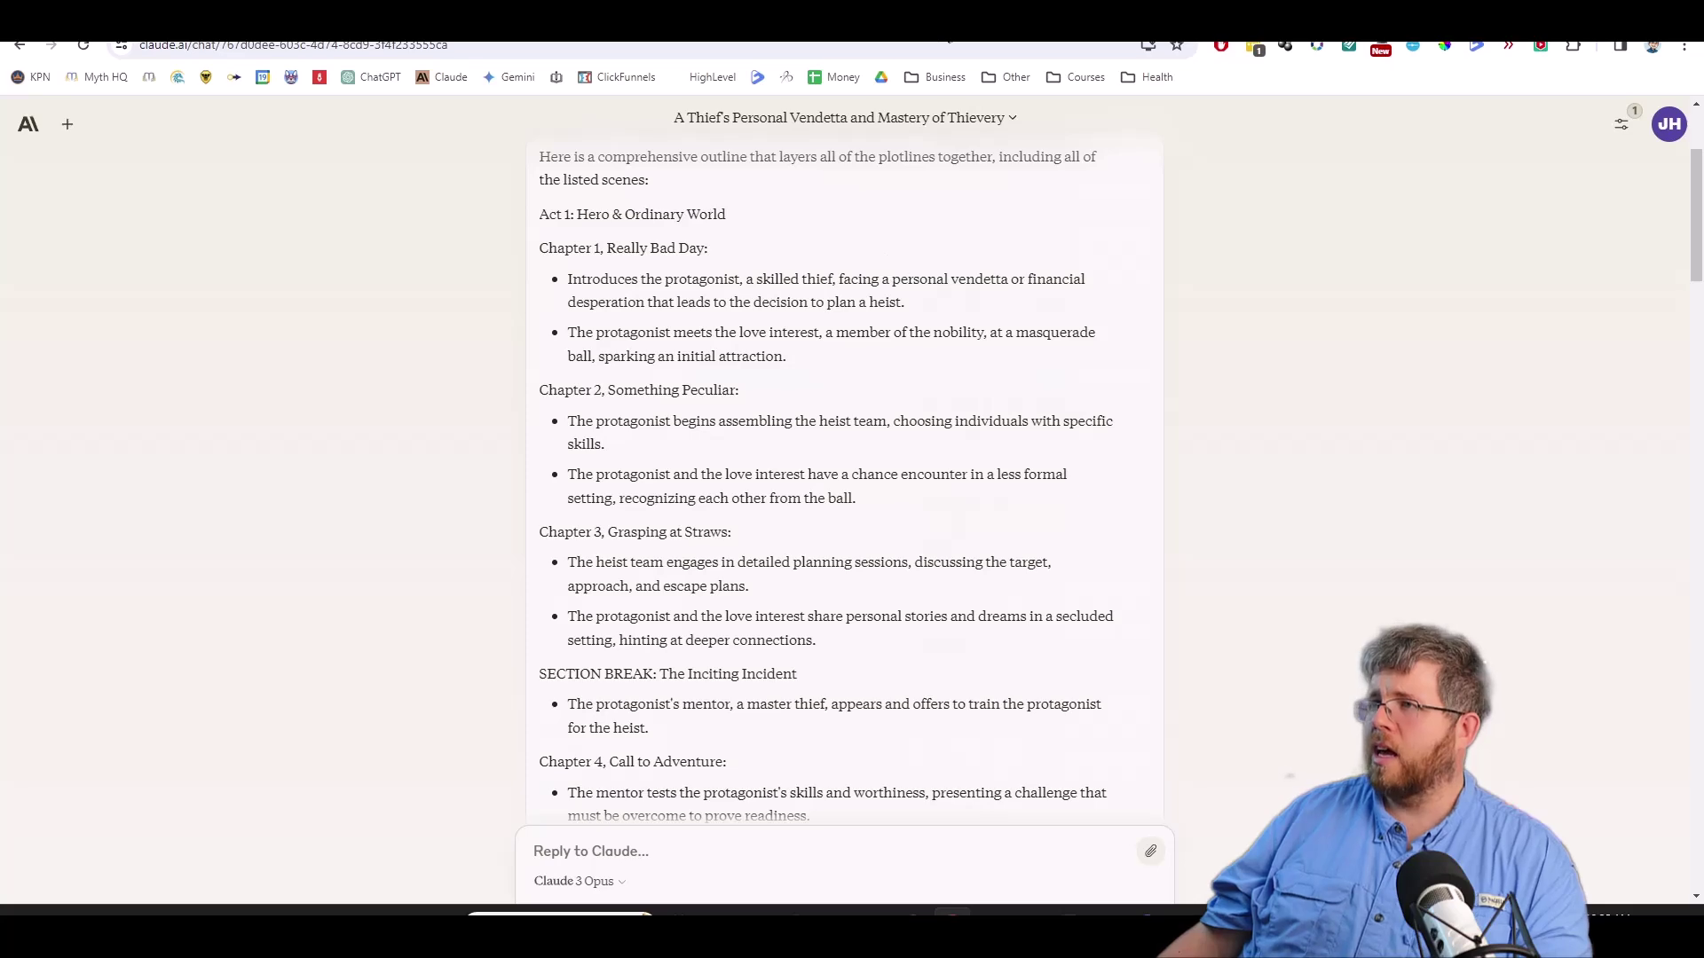
Switch back to Gemini and review the opening of its outline, with the title suggestion and main character.
{"action": "key", "text": "ctrl+Tab"}
{"action": "key", "text": "ctrl+Tab"}
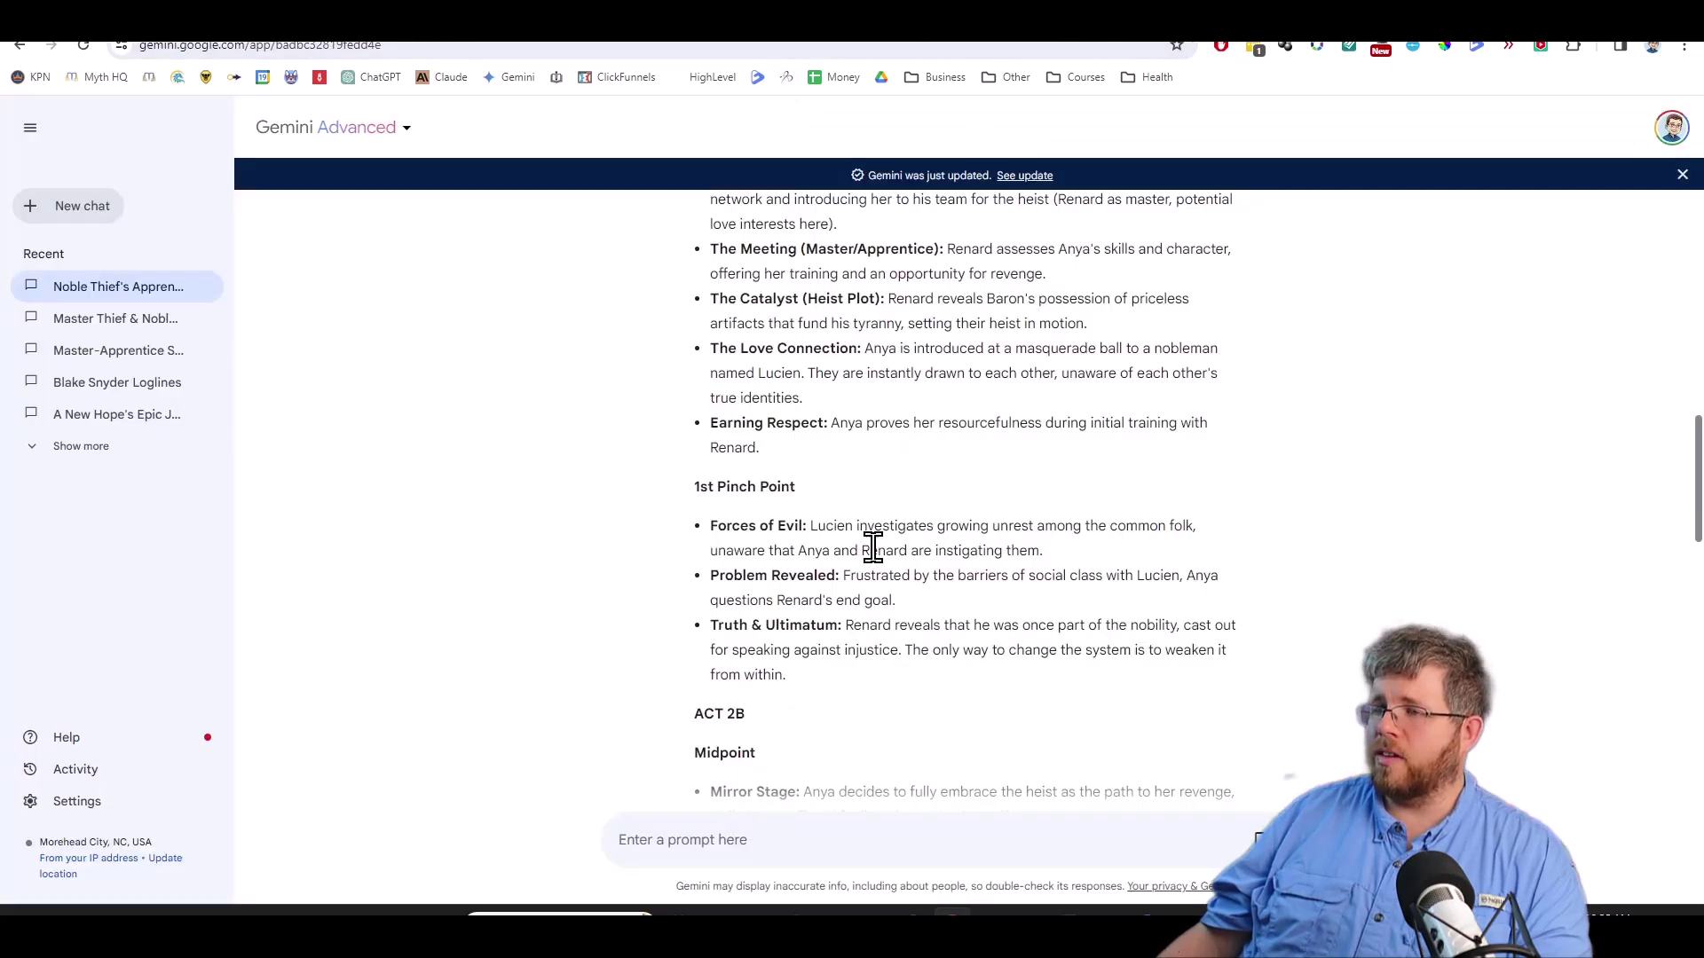
{"action": "scroll", "coordinate": [817, 684], "scroll_direction": "up", "scroll_amount": 6}
{"action": "scroll", "coordinate": [819, 694], "scroll_direction": "up", "scroll_amount": 6}
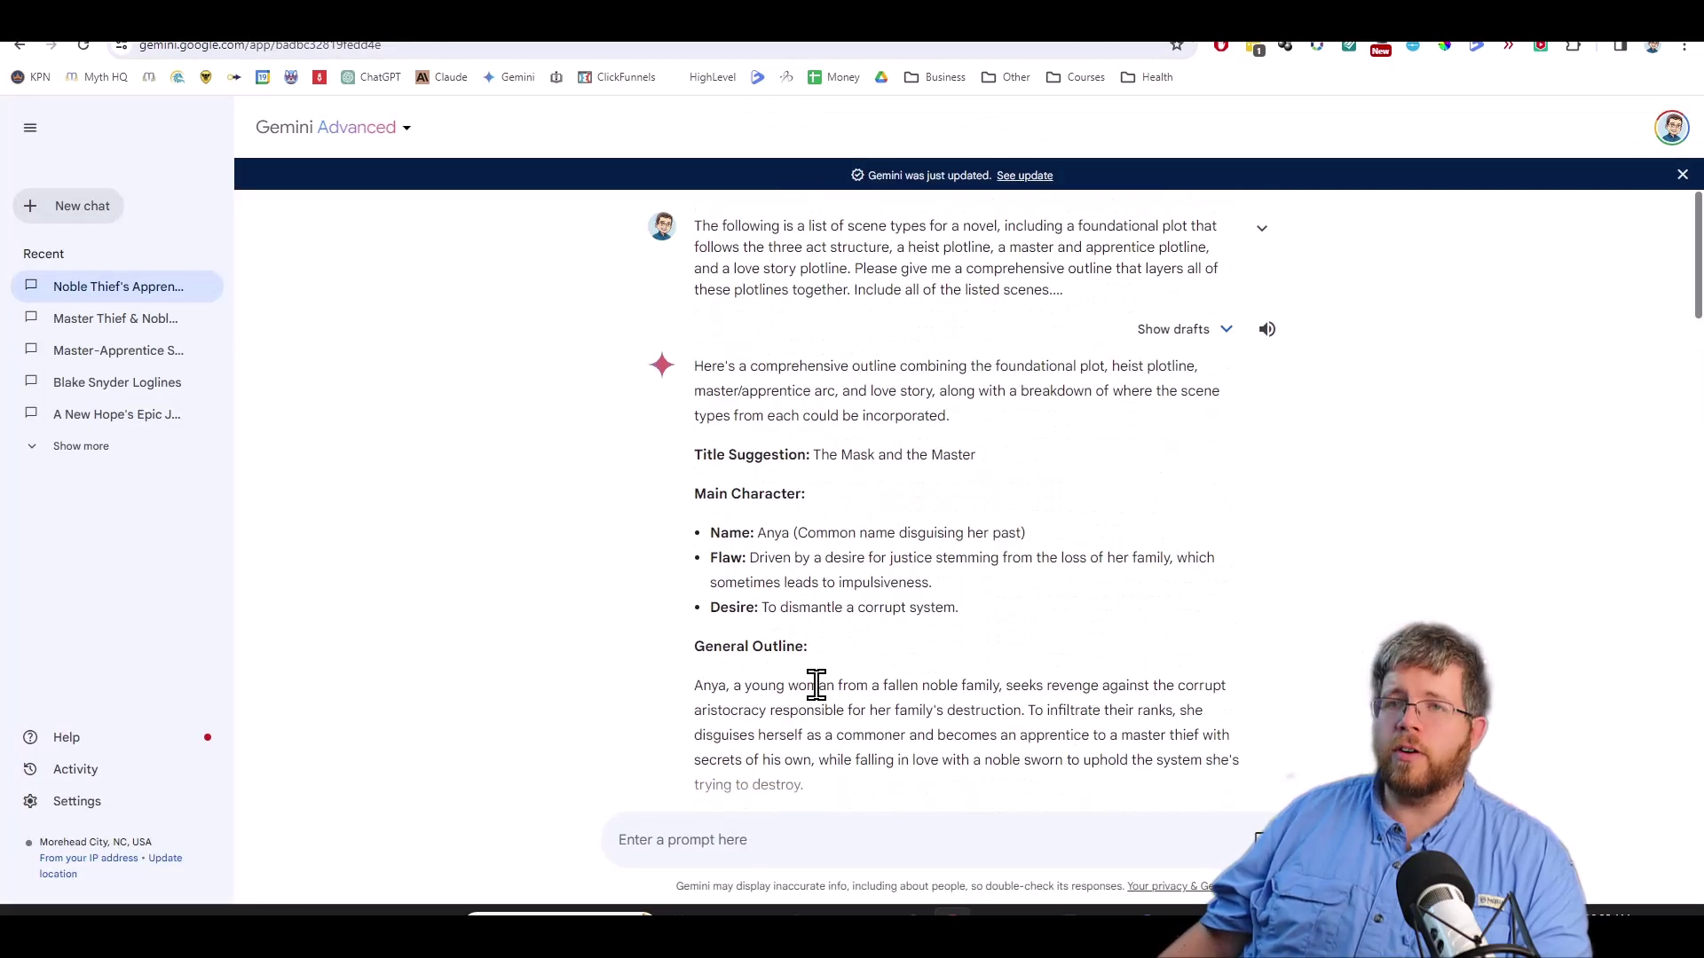